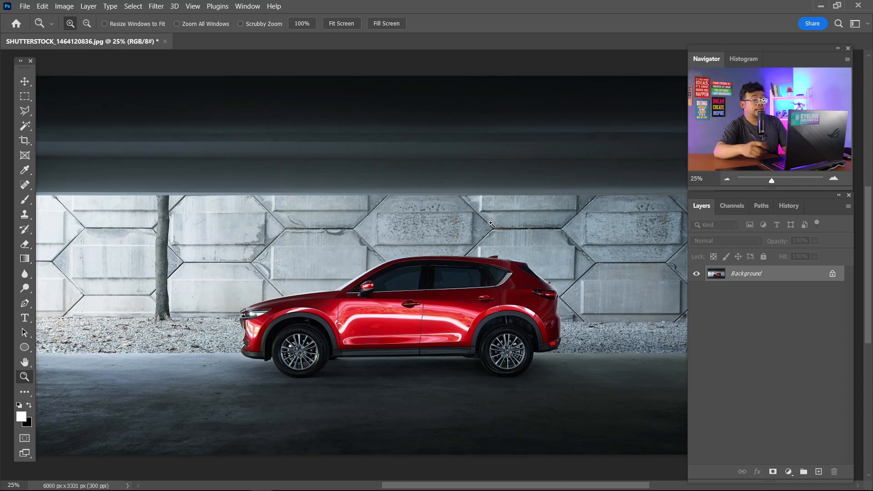
Step: Add a new blank layer above the Background layer of the car photo
alt+click(492, 223)
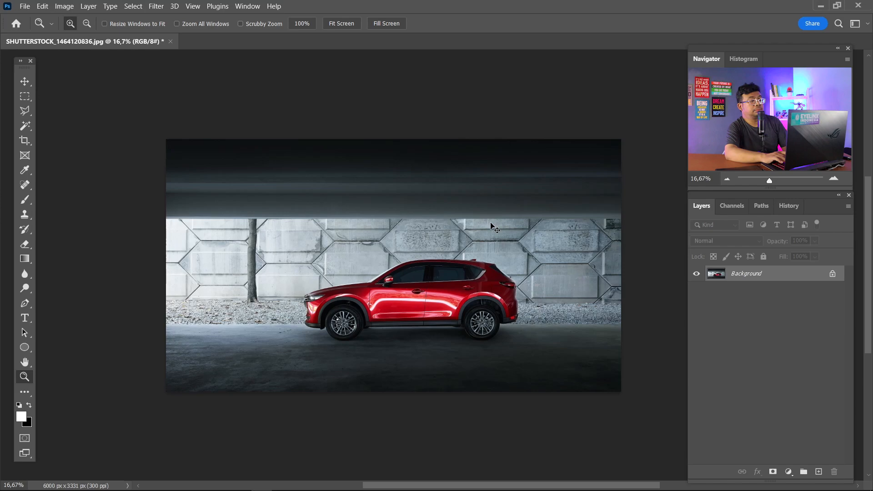
click(492, 224)
alt+click(492, 224)
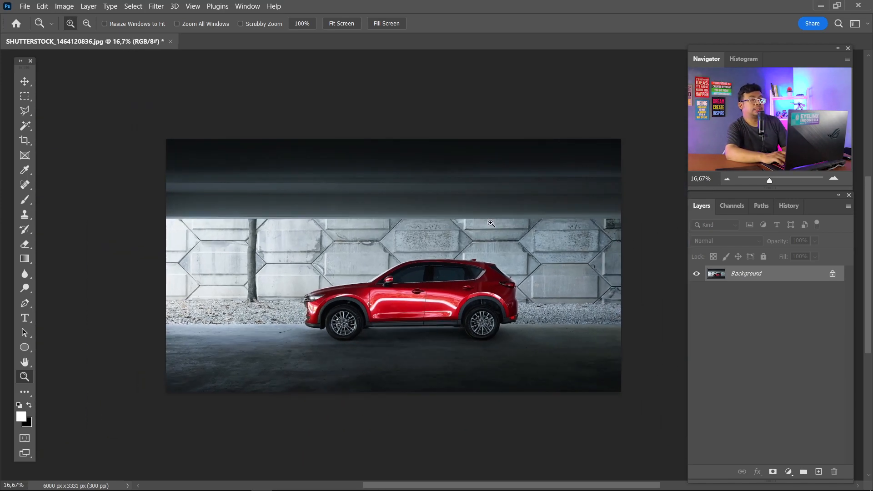
click(819, 472)
drag(248, 388, 238, 385)
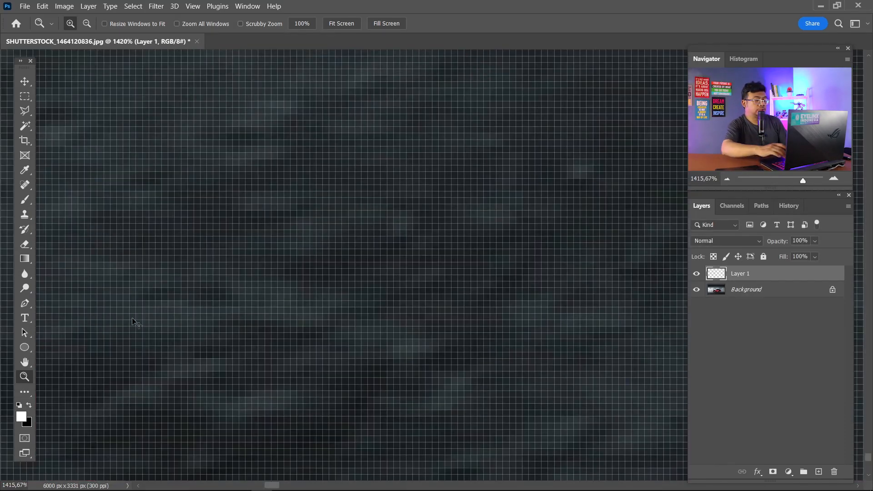
key(ctrl+0)
Step: Set the foreground color to a bright, fully saturated yellow with a hue of 66°
click(24, 420)
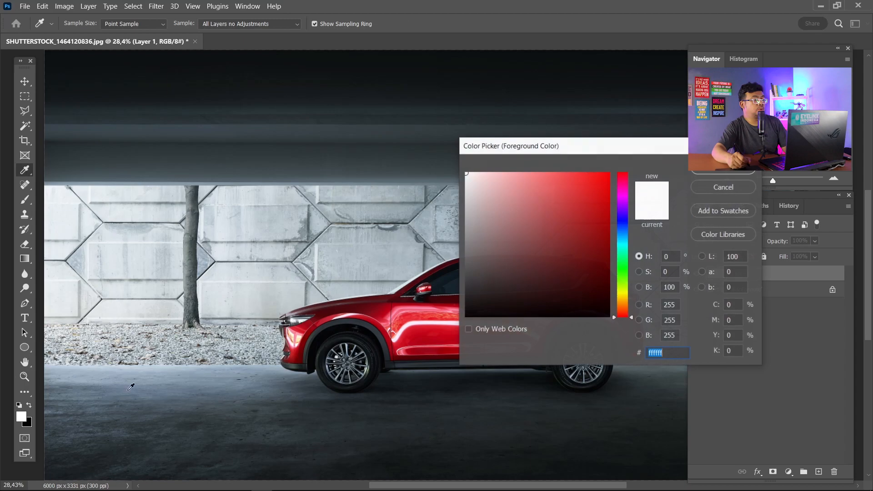
click(623, 294)
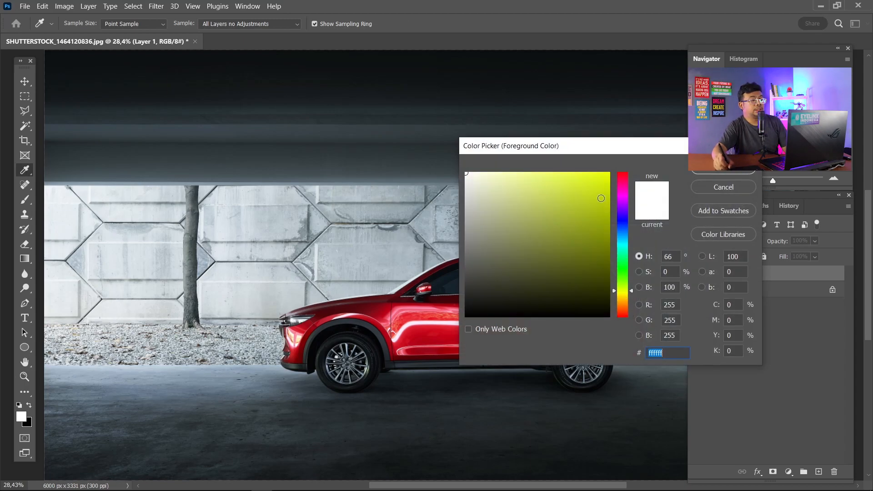
drag(597, 183, 624, 168)
click(722, 169)
Step: Reduce the Brush tool's size to a thin tip of about 45 px for drawing annotations
key(b)
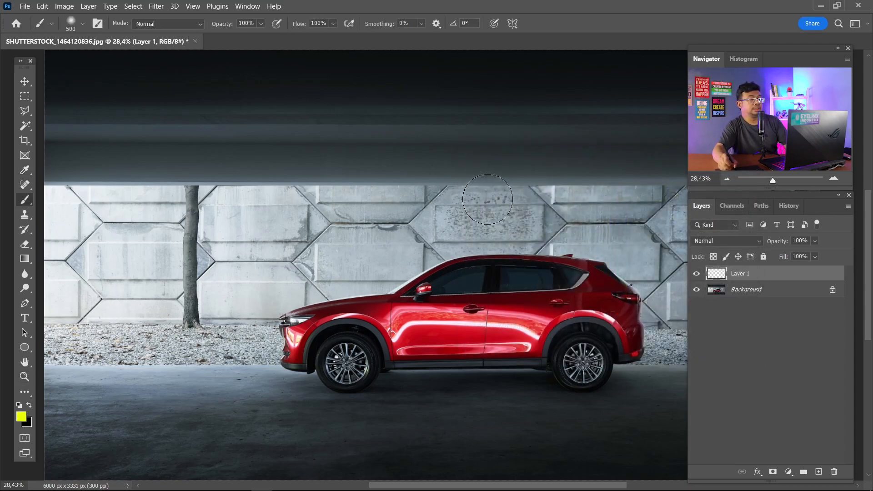
key(bracketleft)
key(bracketleft)
key(bracketleft)
key(bracketleft)
key(bracketleft)
key(bracketleft)
key(bracketleft)
key(bracketleft)
key(bracketleft)
key(bracketleft)
key(bracketleft)
key(bracketleft)
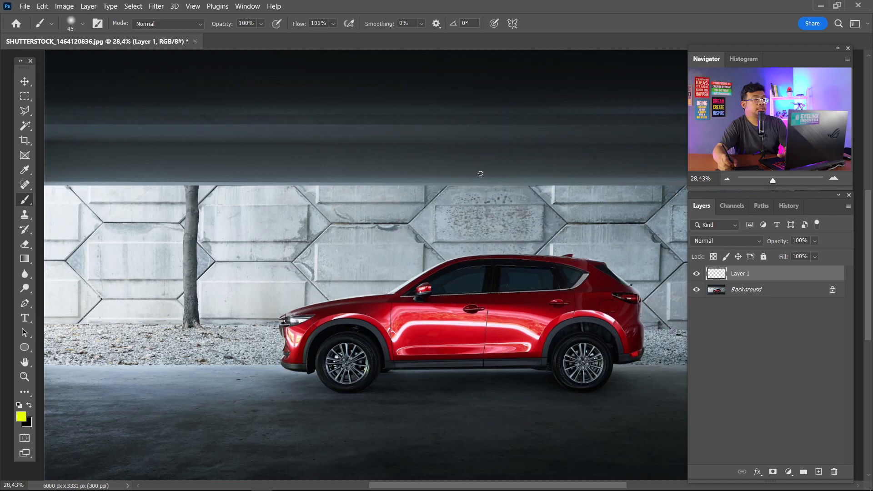
mouse_move(461, 170)
mouse_down()
mouse_move(498, 162)
mouse_move(468, 174)
mouse_up()
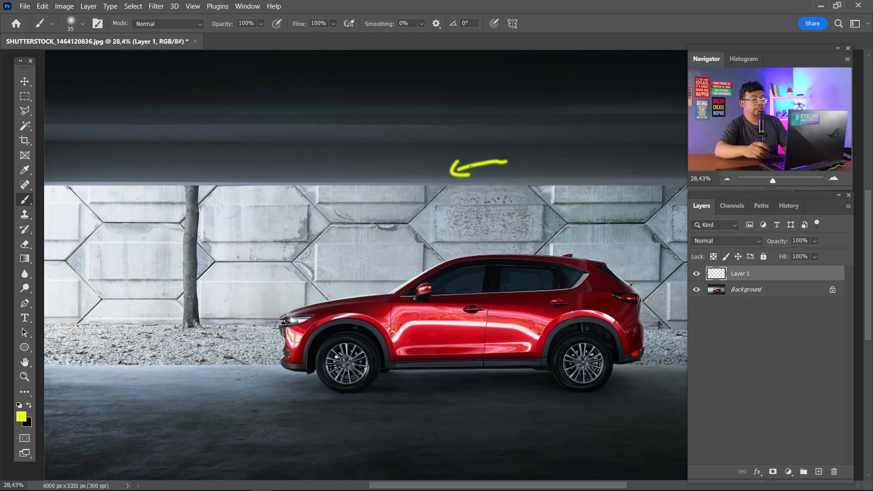
key(ctrl+z)
key(ctrl+minus)
key(ctrl+minus)
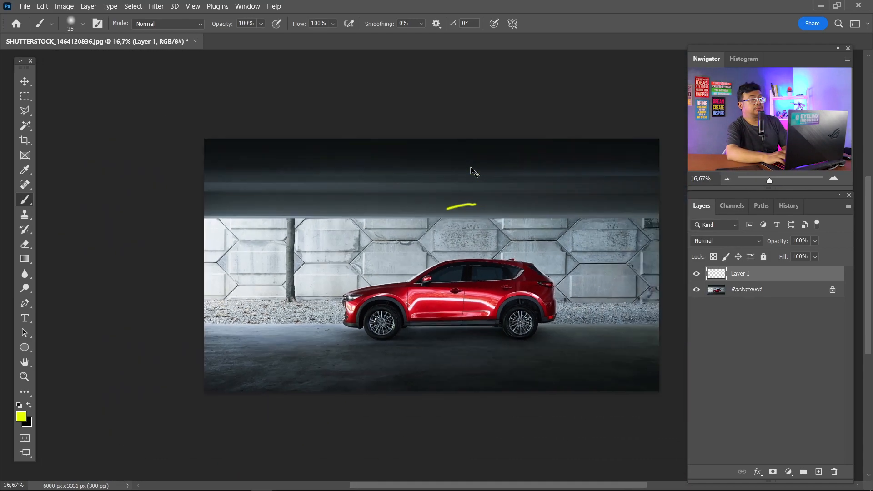
key(ctrl+z)
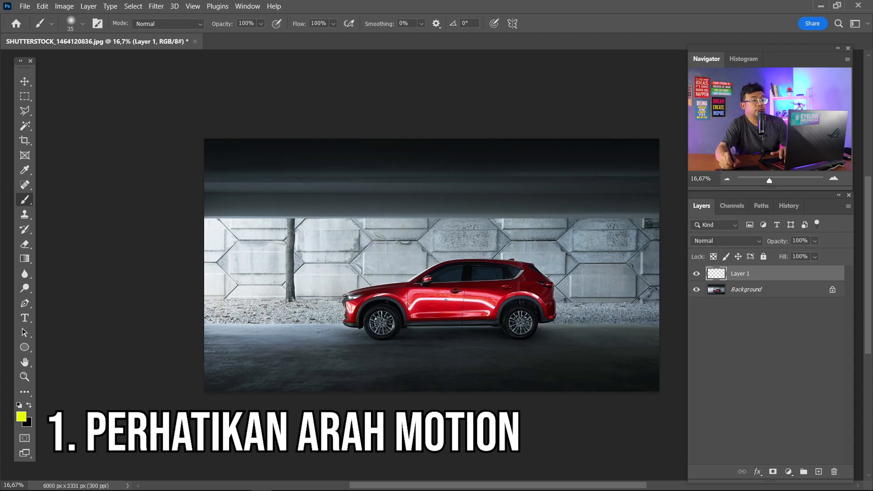
Step: Paint a leftward arrow from the car, a rightward arrow on the wall, and circled horizontal streaks above the hood to illustrate motion direction
drag(446, 300, 293, 302)
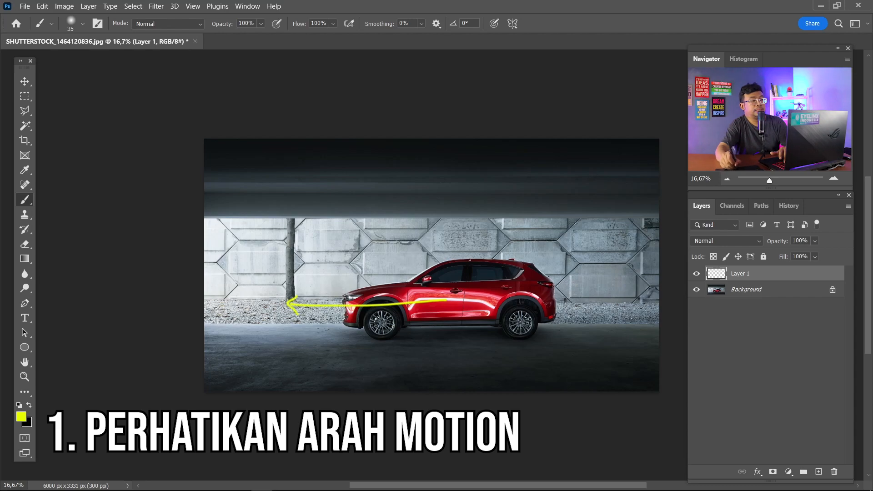
drag(436, 239, 571, 234)
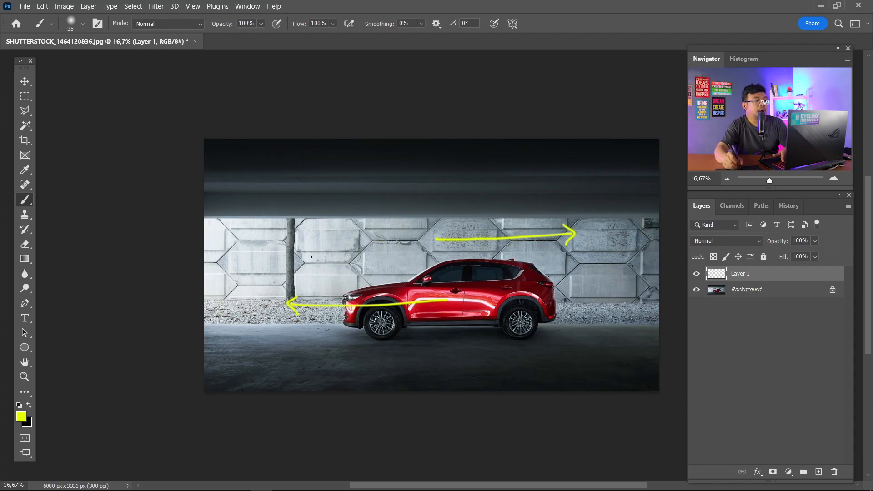
drag(339, 234, 381, 235)
mouse_move(349, 242)
mouse_down()
mouse_move(385, 241)
mouse_move(383, 248)
mouse_up()
drag(350, 253, 382, 252)
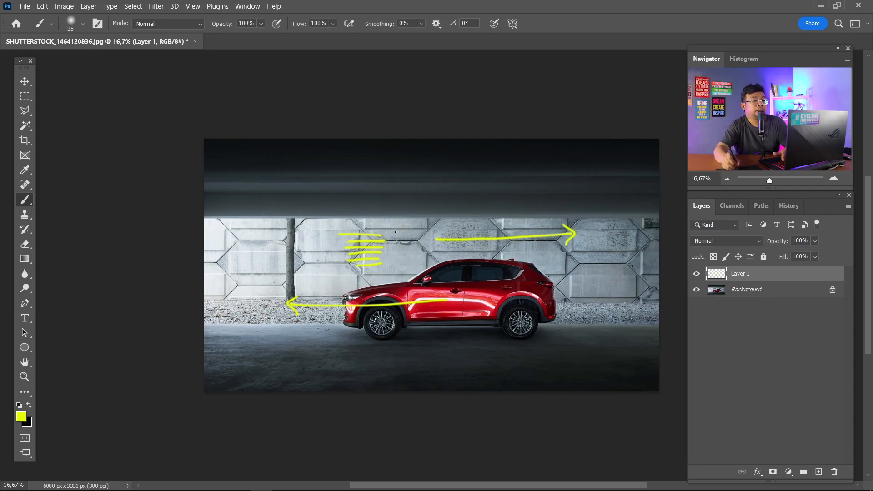
mouse_move(367, 228)
mouse_down()
mouse_move(355, 273)
mouse_move(368, 229)
mouse_up()
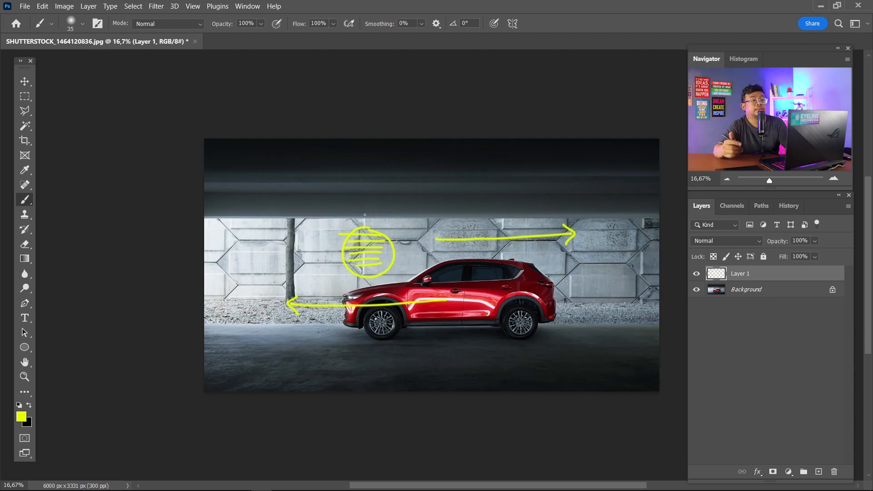
Step: Remove the annotation layer and duplicate the Background layer
click(696, 273)
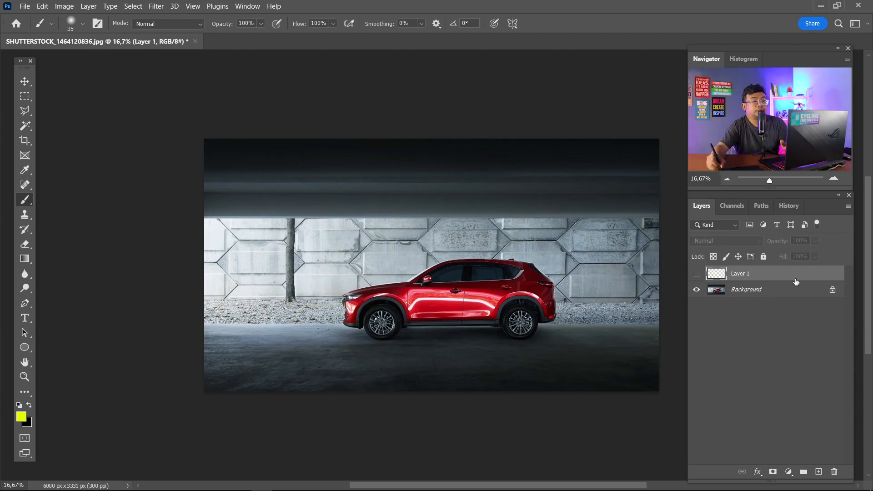
drag(779, 277, 819, 472)
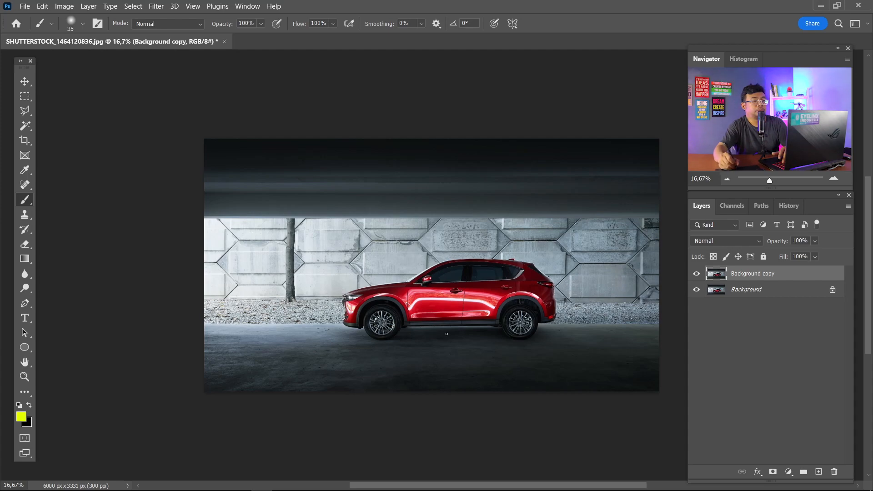
Step: Check the saved car outline, Path 1, and convert it into a selection with the background copy layer active
click(763, 207)
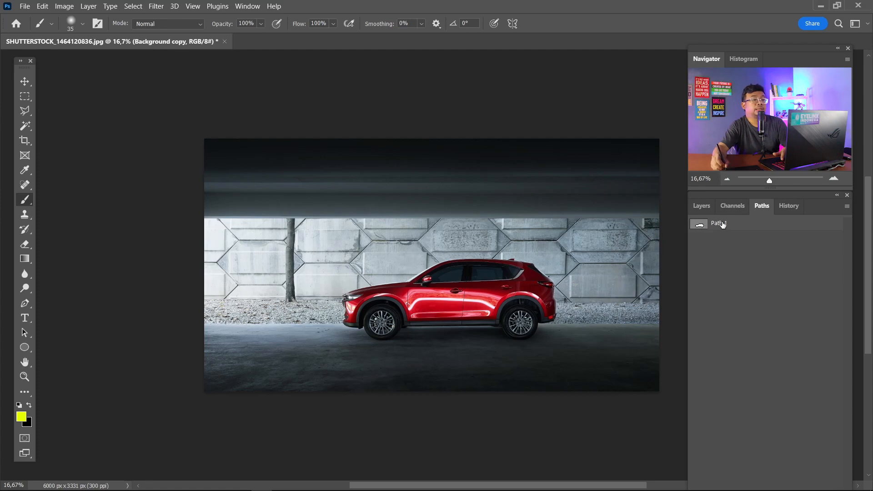
click(723, 225)
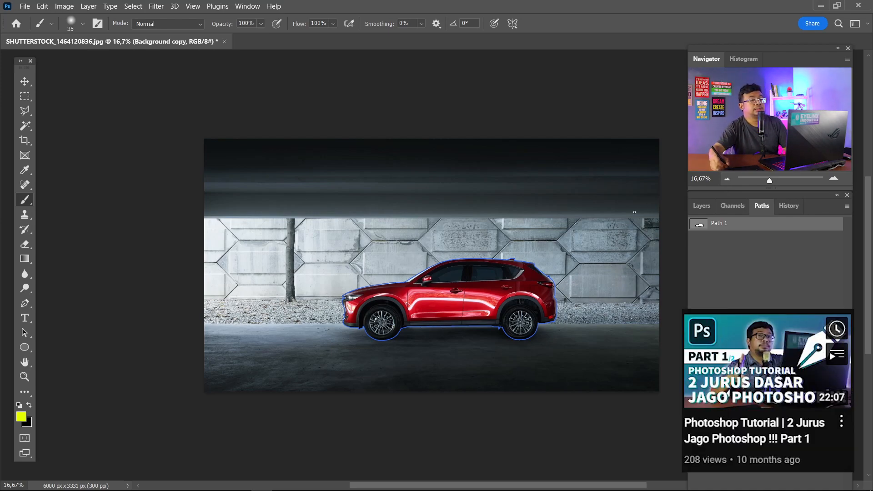
key(z)
drag(391, 273, 422, 293)
key(space)
drag(270, 277, 499, 195)
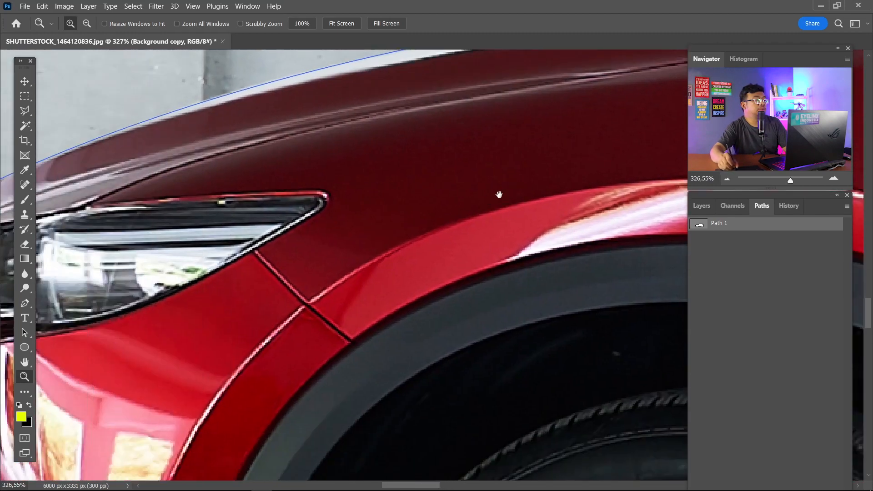
key(ctrl+0)
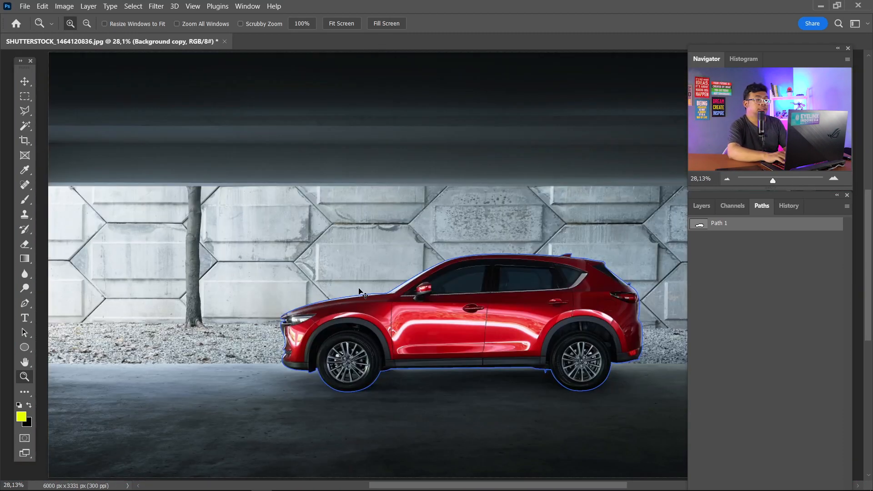
key(ctrl+minus)
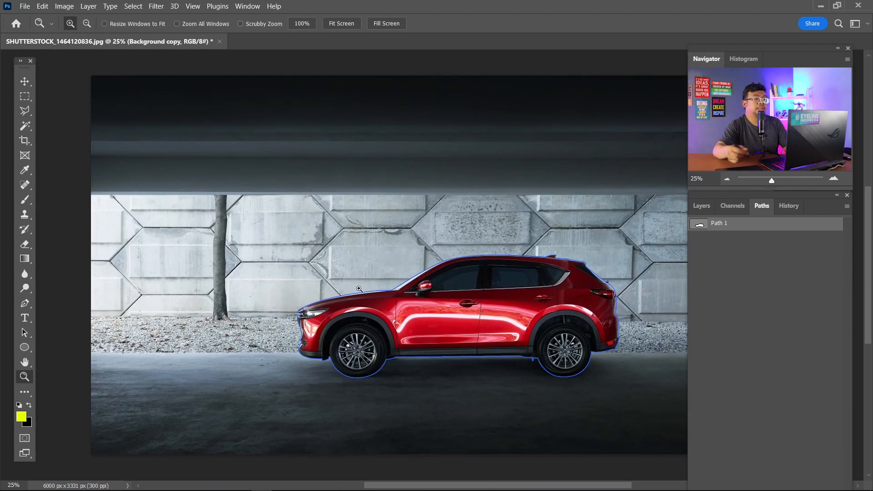
click(701, 206)
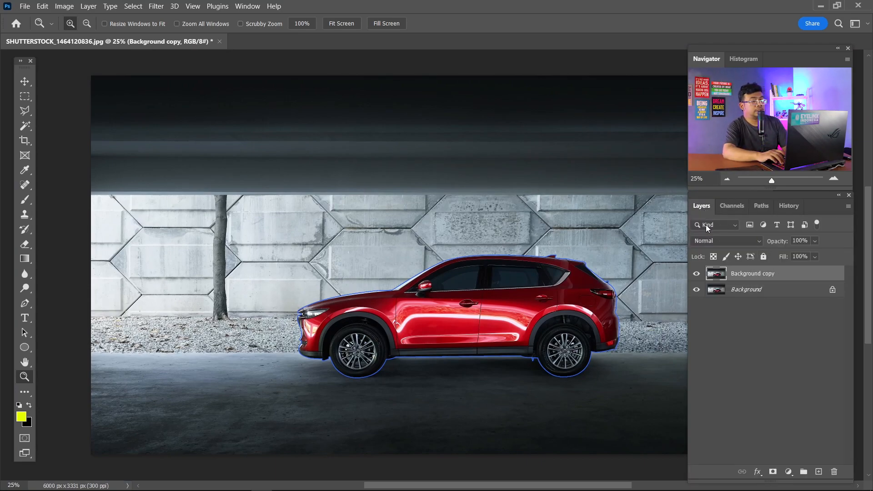
key(ctrl+Return)
key(m)
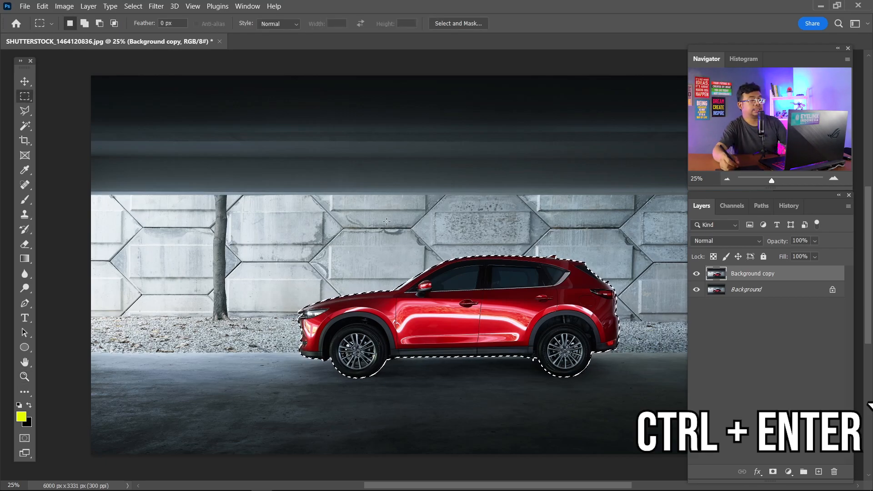
Step: Feather the car selection by 0.6 pixels and copy the car onto its own layer
right_click(467, 80)
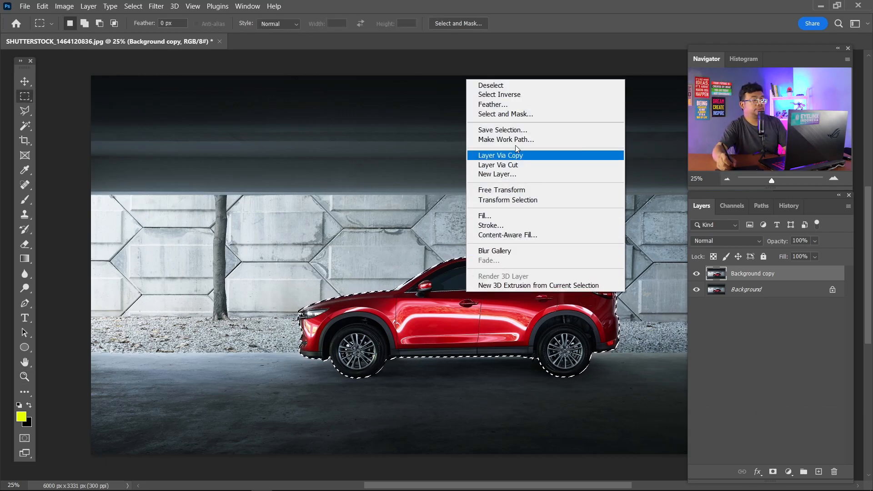
click(494, 105)
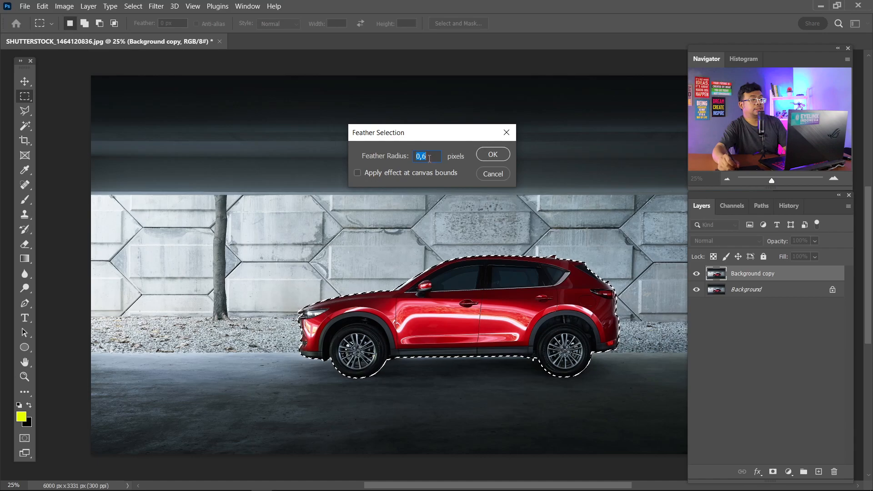
click(488, 153)
right_click(516, 297)
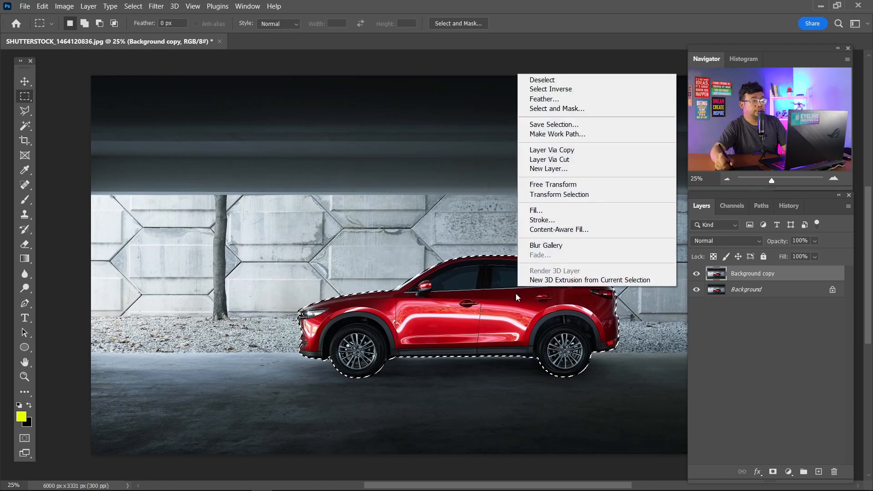
click(587, 151)
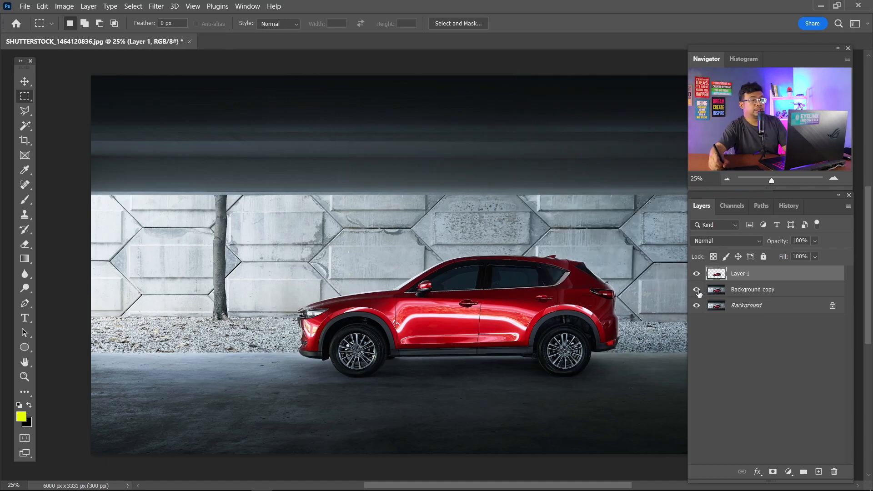
Step: Hide both background layers to inspect the isolated car, and show them again
click(697, 290)
click(697, 305)
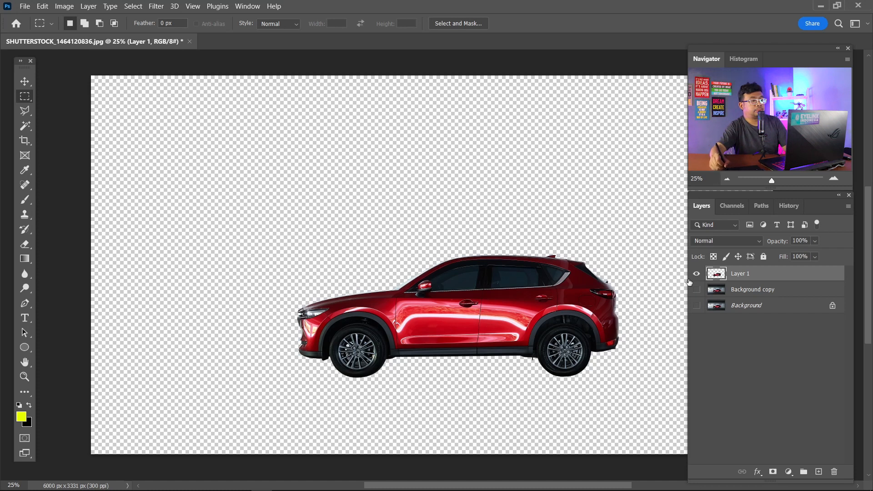
click(697, 289)
click(697, 306)
Step: Begin a Pen path at the front wheel, tracing the tyre's forward edge from the bumper underside up and over to its top
drag(610, 309, 604, 237)
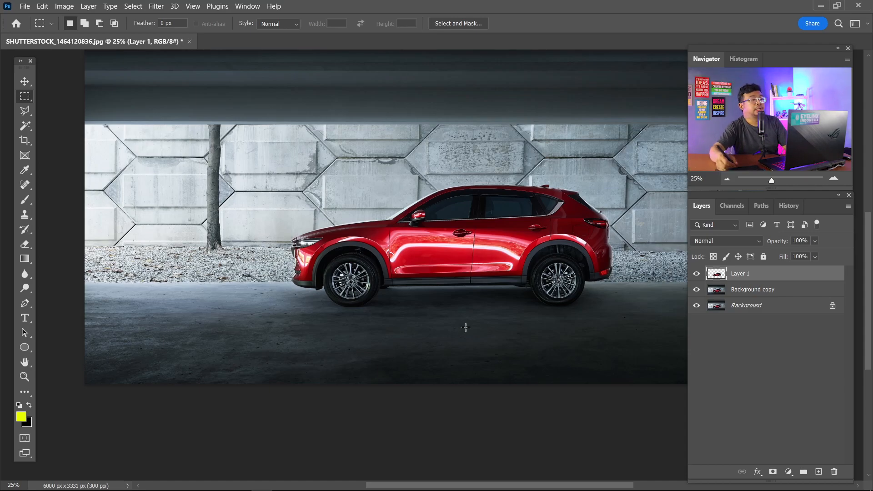
key(z)
drag(312, 242, 416, 314)
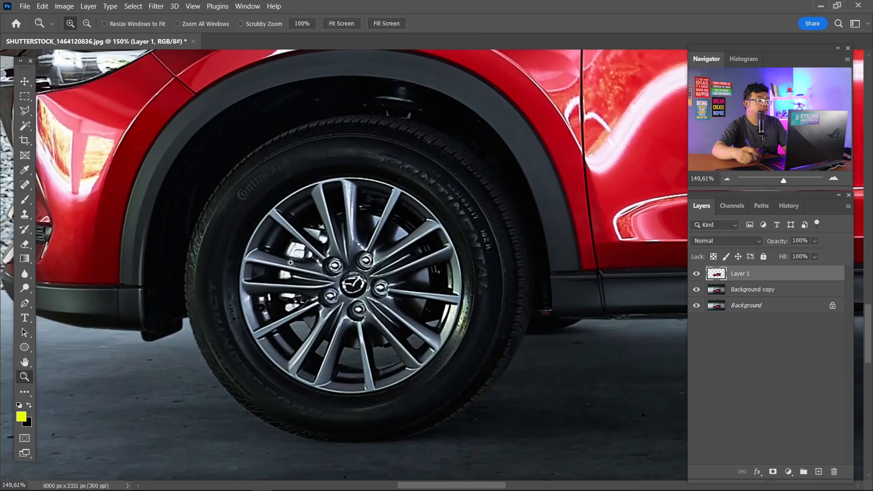
key(p)
key(ctrl+plus)
key(ctrl+plus)
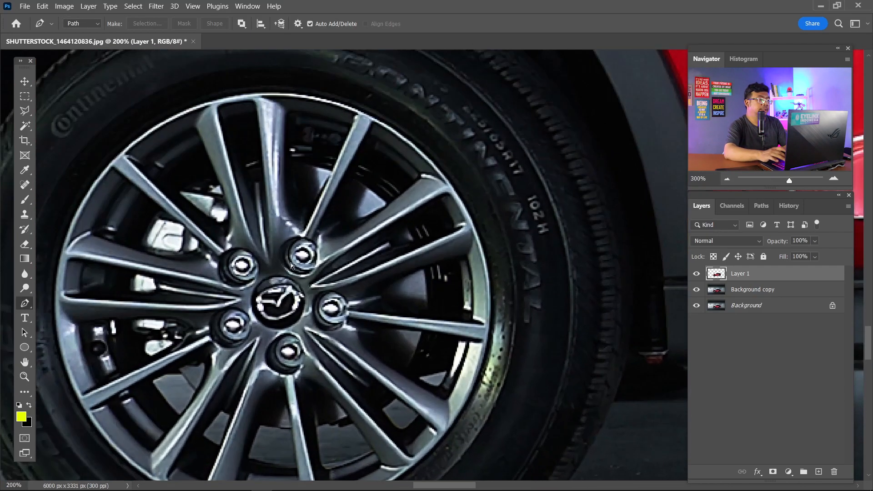
scroll(291, 266, left, 10)
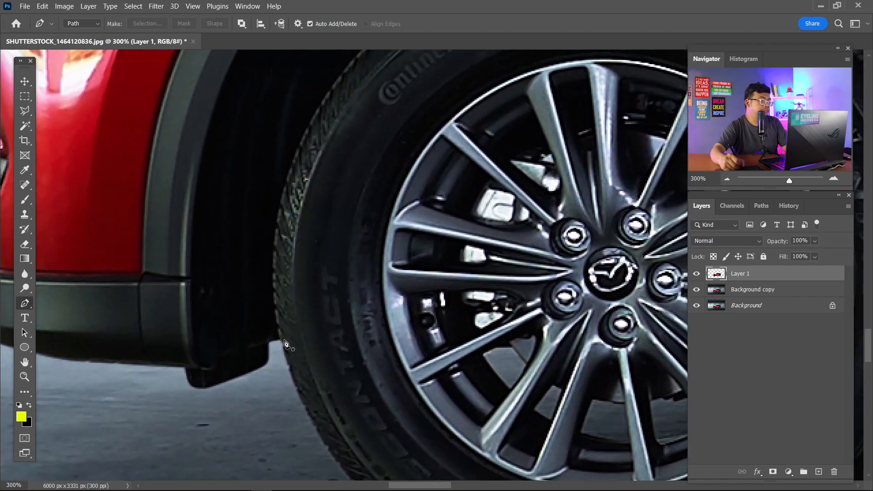
click(283, 342)
scroll(283, 342, up, 5)
click(306, 286)
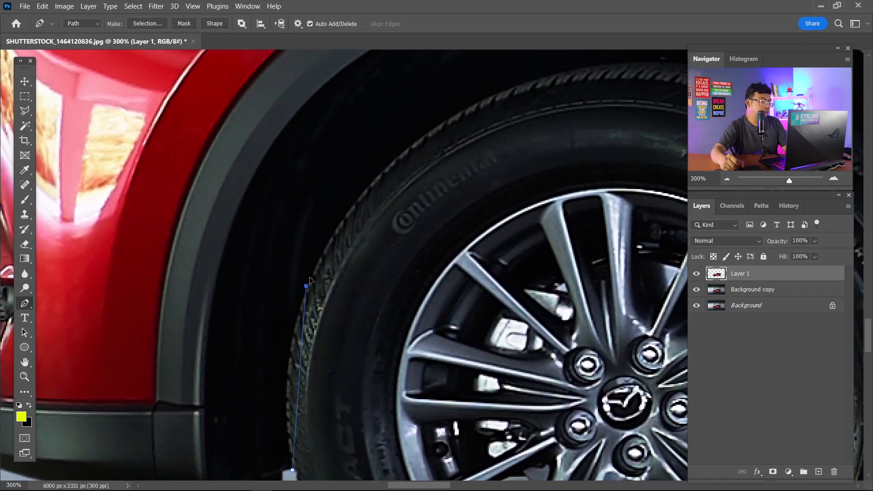
drag(310, 278, 339, 205)
drag(381, 224, 247, 304)
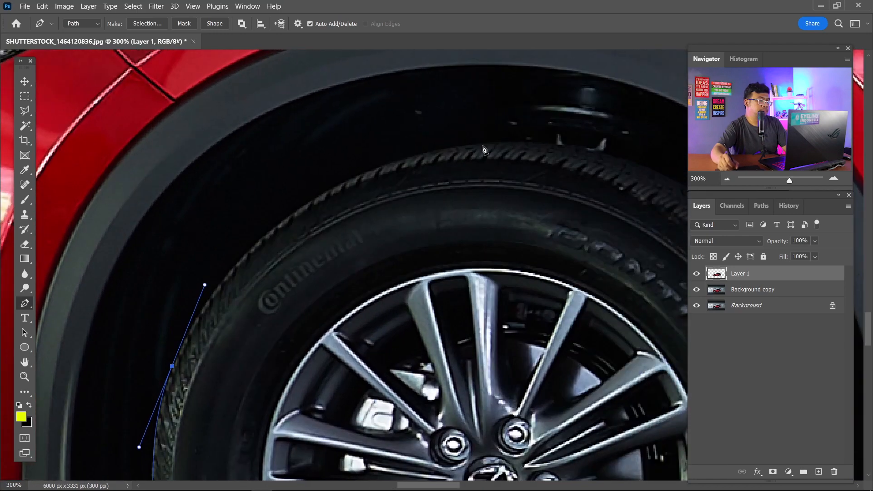
drag(489, 143, 682, 128)
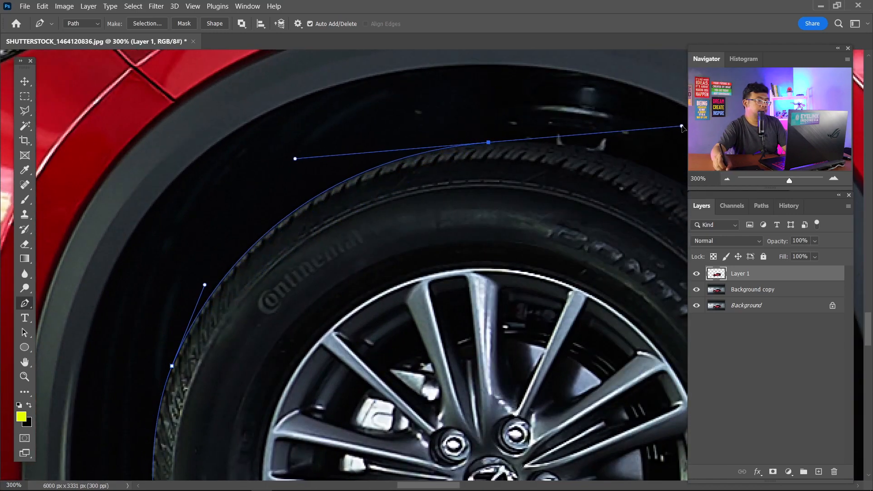
Step: Continue the front wheel path from the tyre's top down its rearward edge to below the door sill
drag(673, 159, 476, 137)
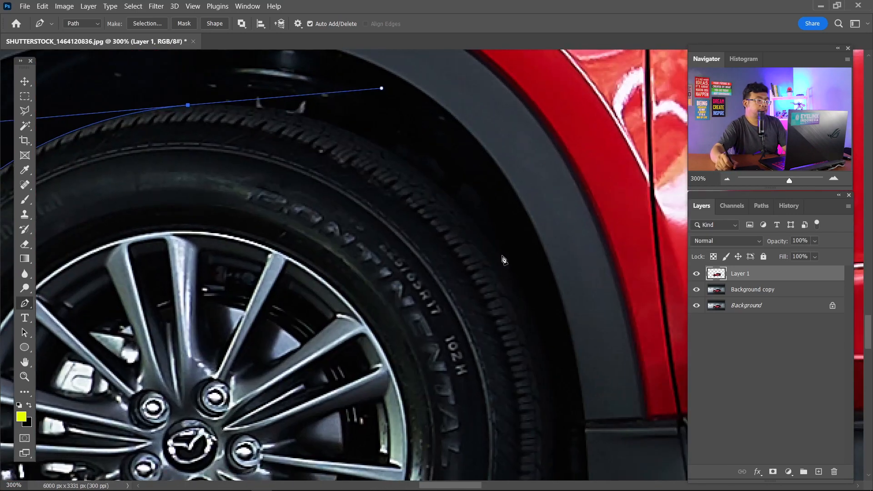
drag(501, 255, 531, 310)
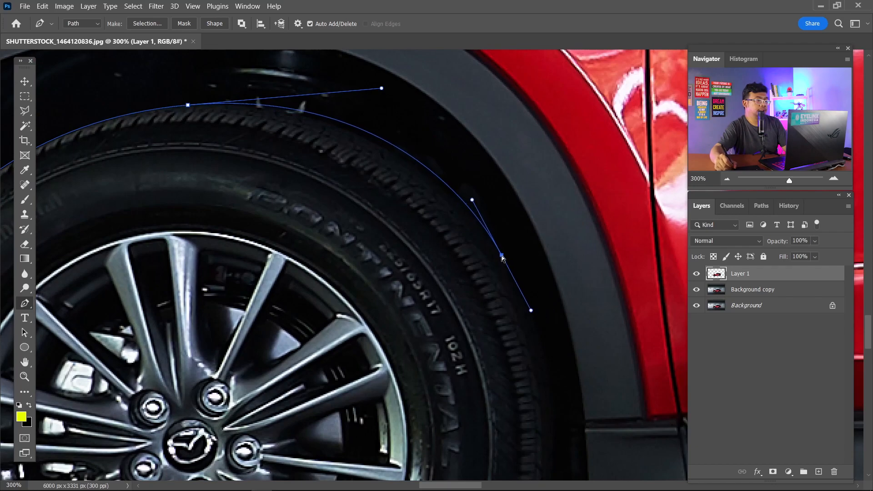
scroll(501, 223, down, 5)
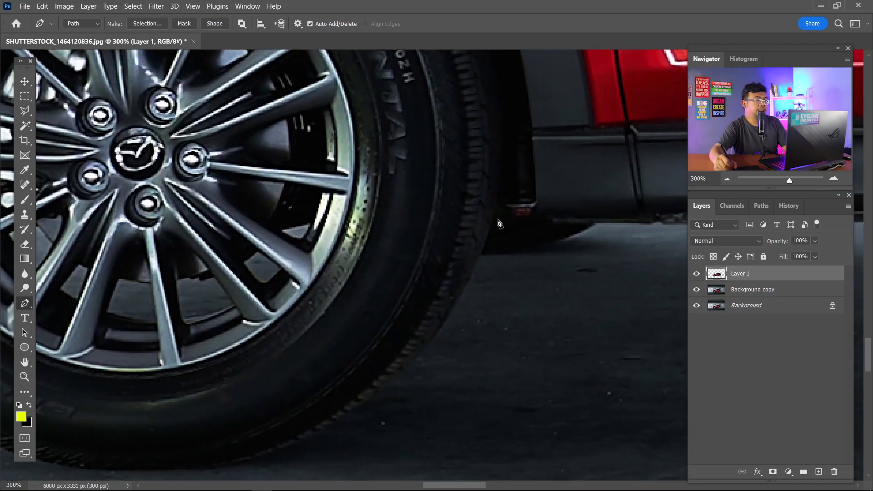
drag(499, 223, 476, 327)
scroll(484, 264, up, 5)
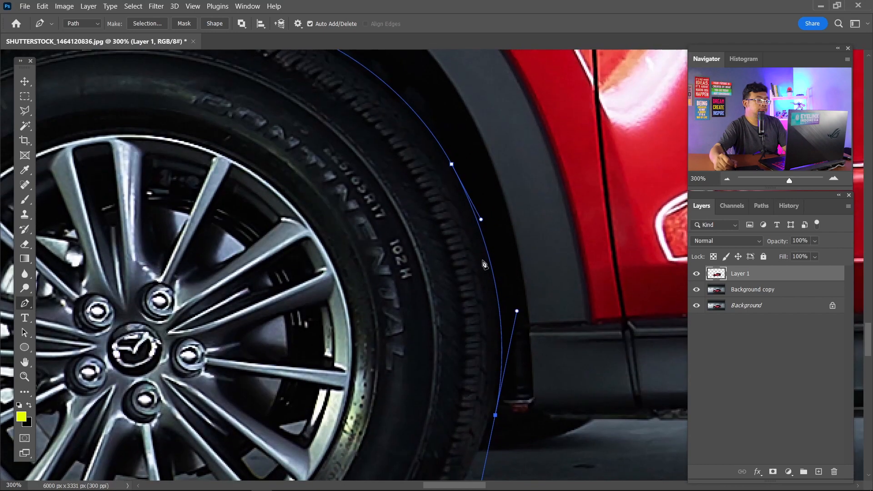
scroll(508, 353, down, 3)
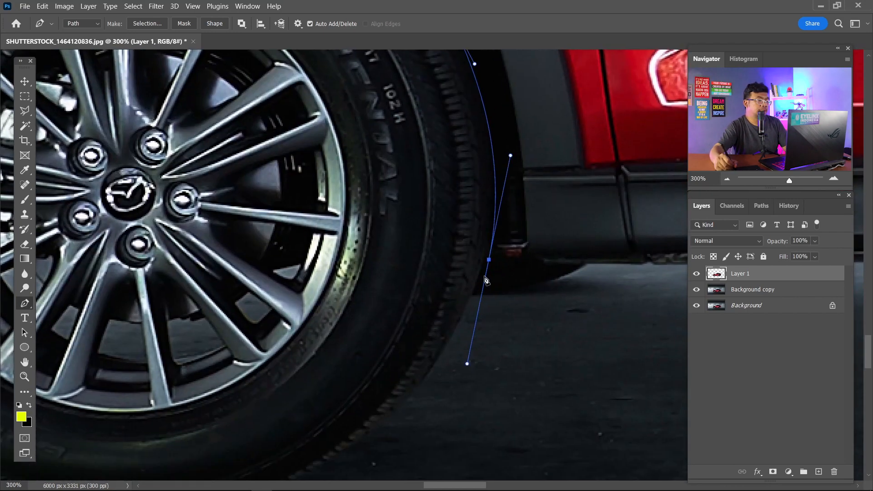
drag(460, 333, 442, 367)
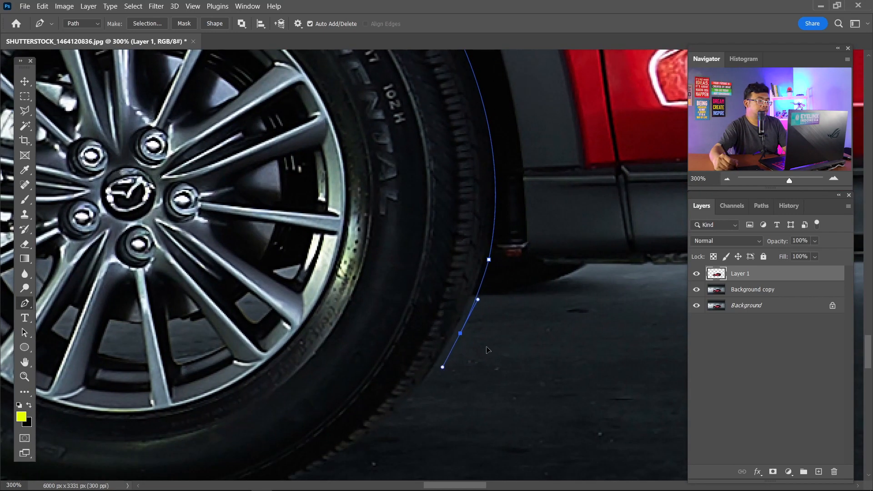
Step: Hide both background layers and close the front wheel path with a loose outline below the tyre
drag(699, 291, 697, 307)
drag(489, 260, 484, 260)
drag(460, 333, 550, 204)
drag(487, 316, 460, 353)
drag(415, 366, 386, 383)
drag(317, 407, 287, 416)
drag(231, 423, 299, 390)
drag(251, 351, 228, 331)
click(200, 76)
Step: Begin a second Pen path at the rear wheel, tracing the tyre's forward edge from the sill up towards its top
drag(544, 235, 498, 459)
drag(573, 64, 351, 157)
drag(592, 259, 236, 218)
drag(524, 260, 328, 205)
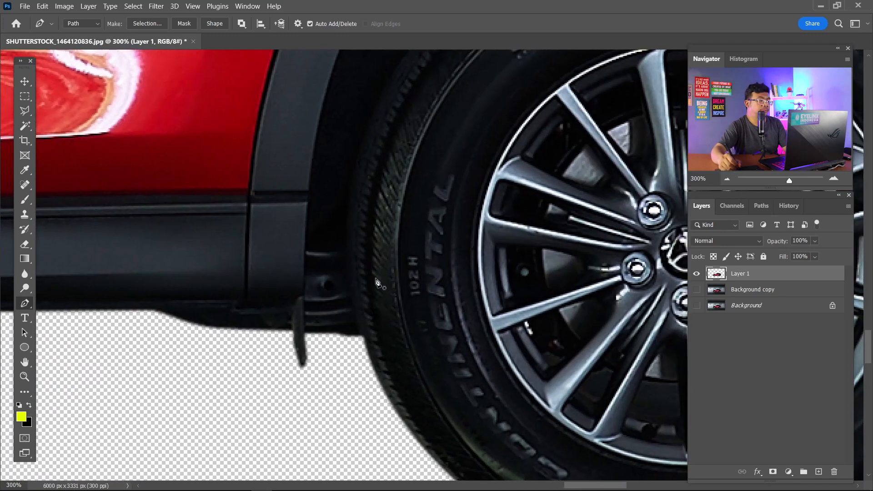
click(361, 343)
drag(360, 255, 385, 177)
drag(445, 167, 293, 273)
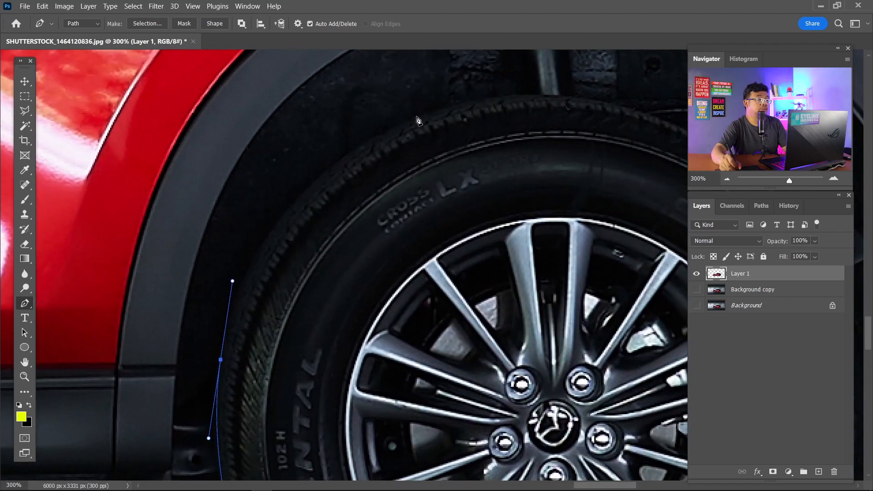
drag(418, 115, 553, 62)
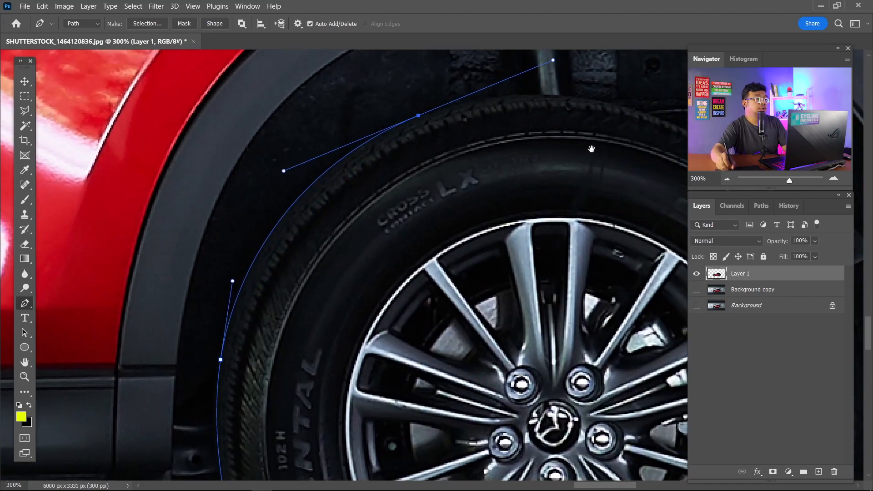
Step: Continue the rear wheel path over the tyre's top and down its rearward edge to below the bumper
drag(588, 146, 450, 144)
drag(529, 158, 551, 176)
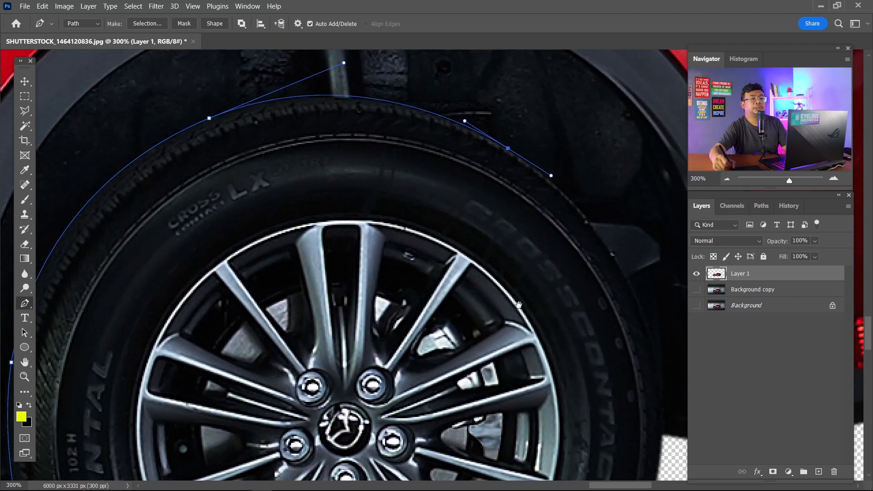
drag(519, 305, 483, 290)
drag(513, 228, 542, 284)
drag(558, 388, 523, 263)
drag(511, 338, 496, 420)
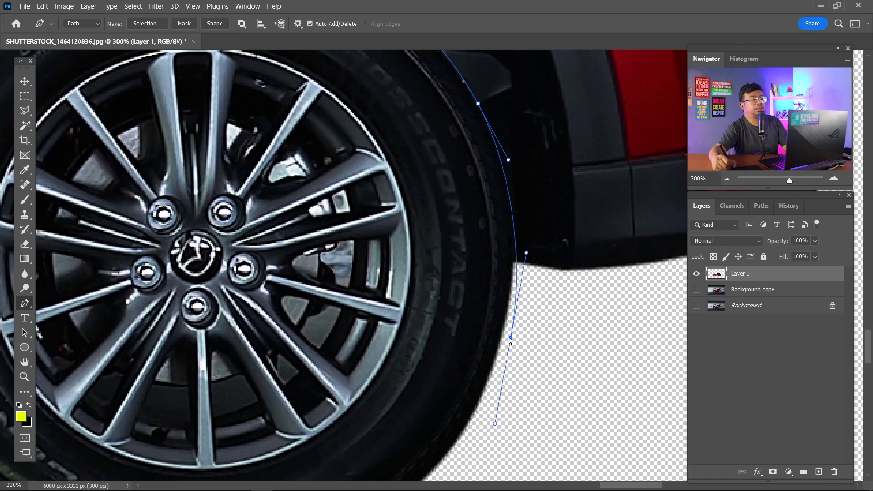
drag(510, 340, 506, 348)
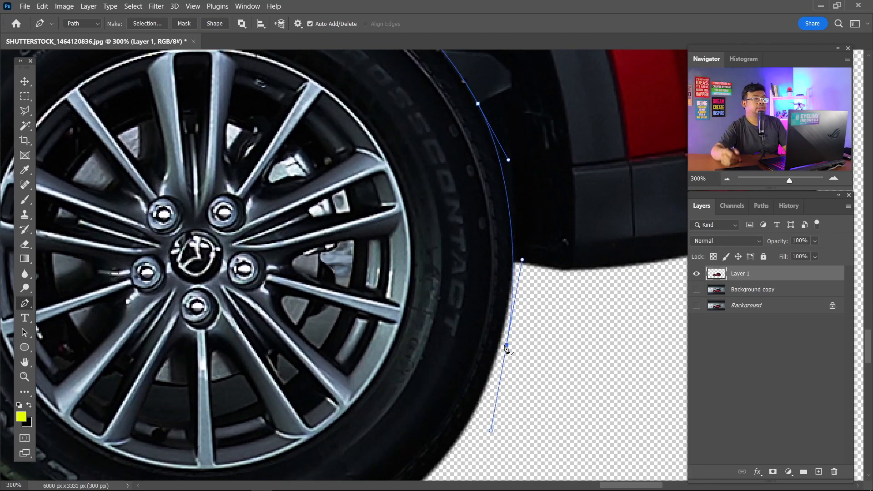
Step: Close the rear wheel path with a loose outline through the empty area below the tyre
drag(428, 302, 538, 140)
drag(563, 364, 558, 369)
drag(441, 440, 440, 440)
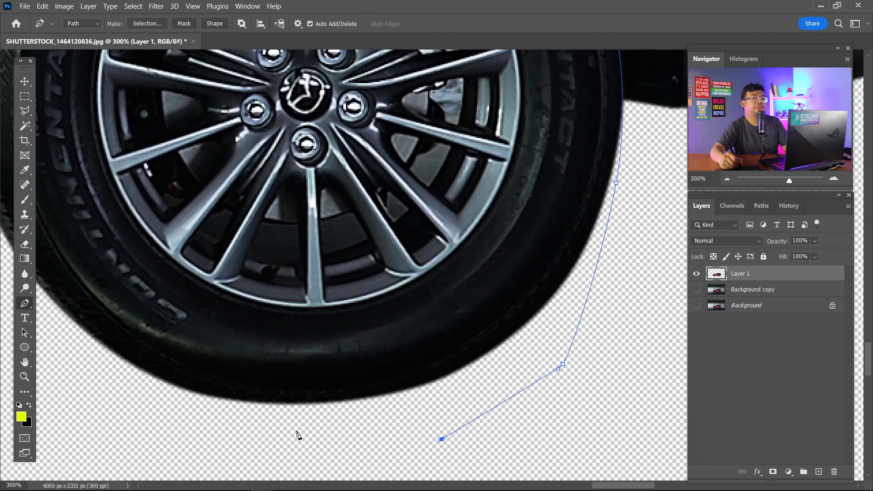
drag(295, 359, 424, 343)
drag(252, 369, 247, 368)
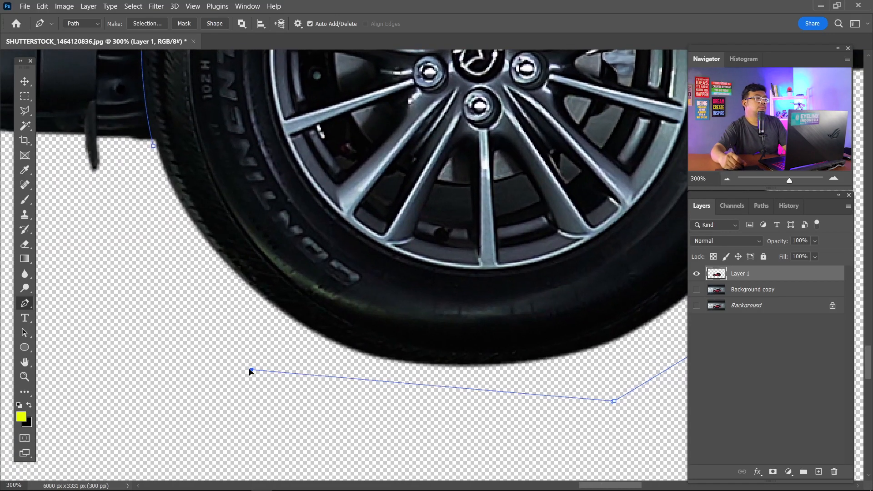
drag(159, 256, 158, 258)
click(152, 148)
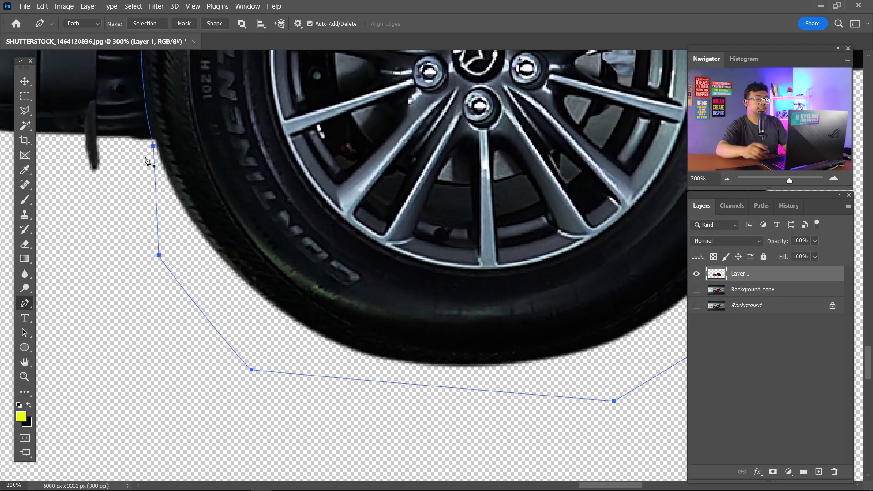
Step: Convert the front and rear wheel paths into a selection
key(ctrl+minus)
key(ctrl+minus)
key(ctrl+minus)
key(ctrl+minus)
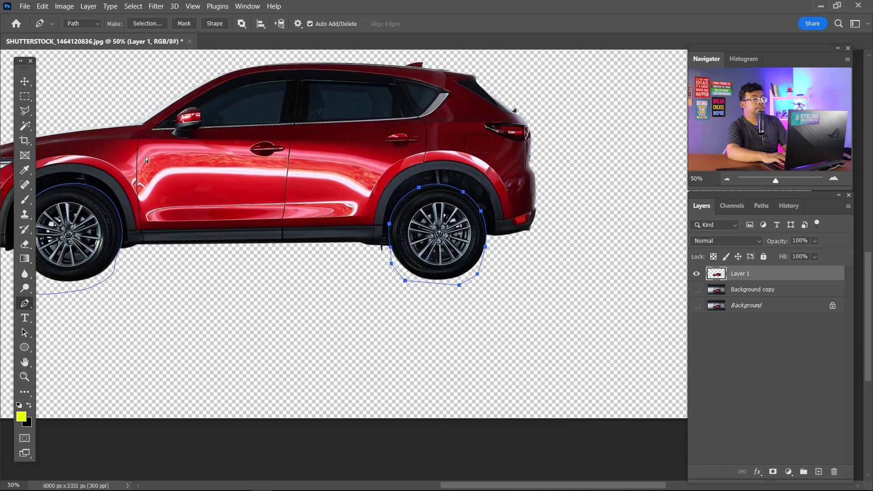
key(ctrl+minus)
drag(416, 233, 556, 194)
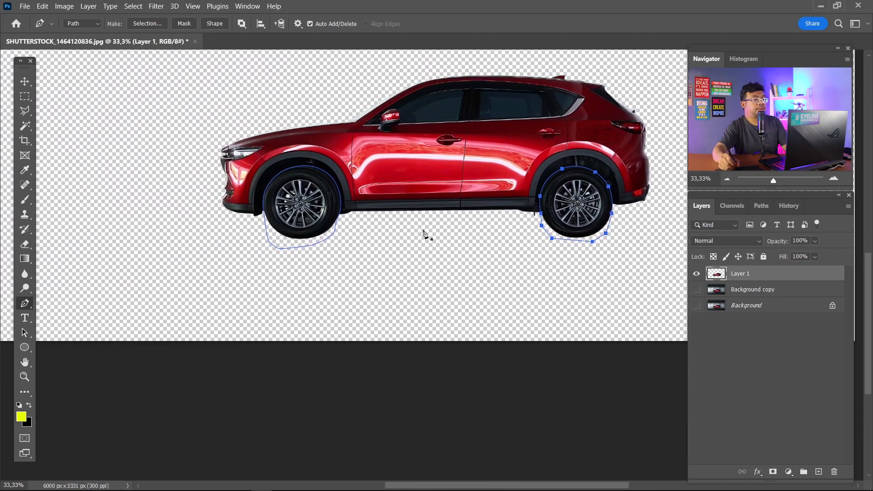
key(ctrl+Return)
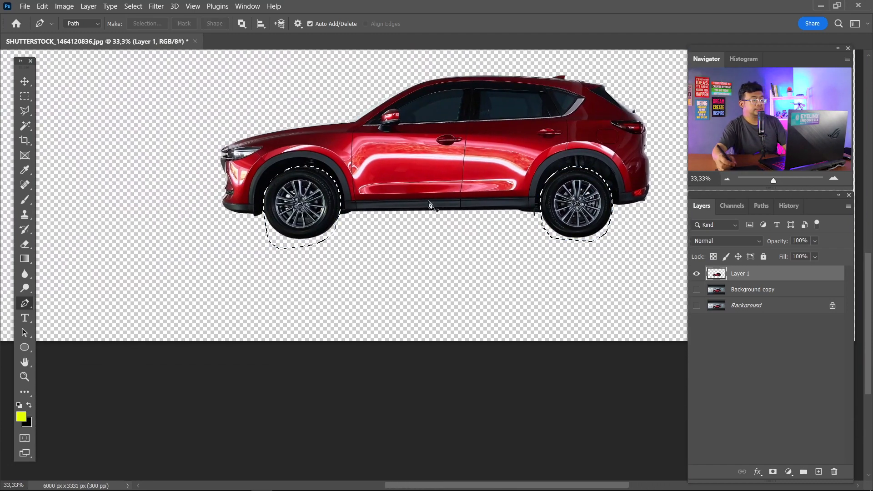
Step: Feather the wheel selection by 0.6 pixels and copy both wheels onto a new layer, showing only that layer
key(m)
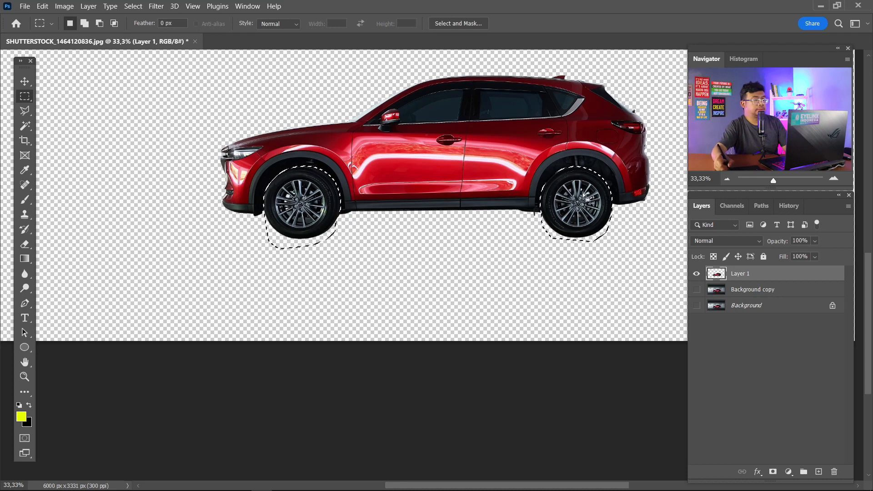
right_click(576, 206)
click(600, 225)
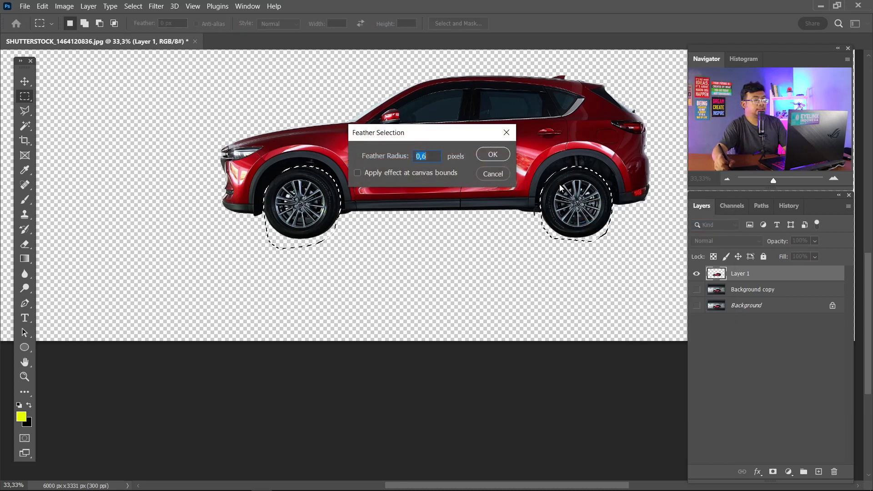
click(492, 152)
right_click(592, 204)
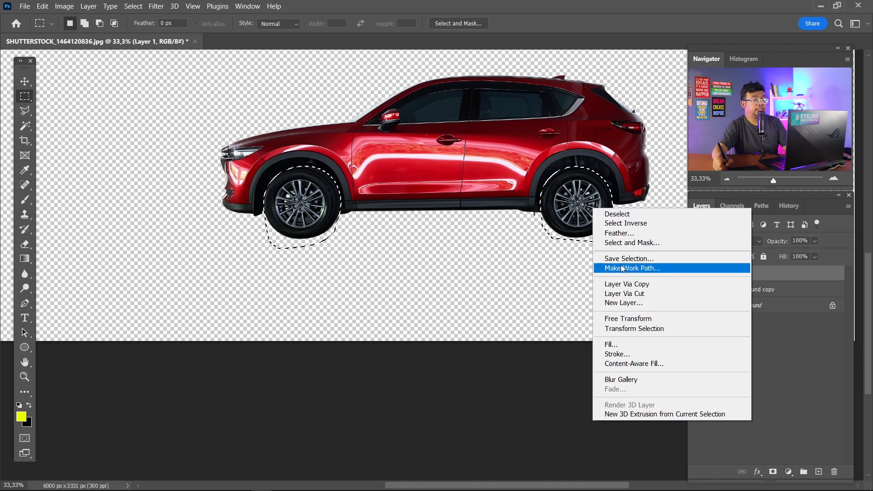
click(609, 283)
alt+click(697, 273)
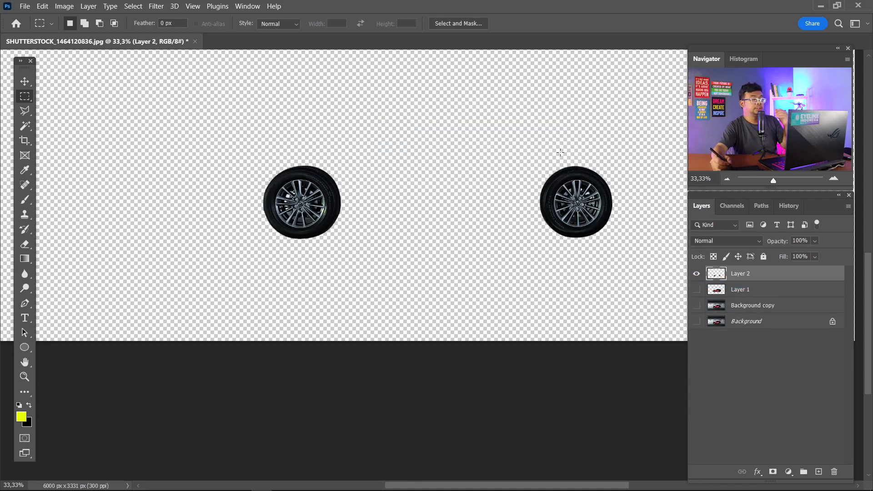
Step: Select the rear wheel loosely with the Lasso tool, cut it onto its own layer and check that layer's visibility
key(l)
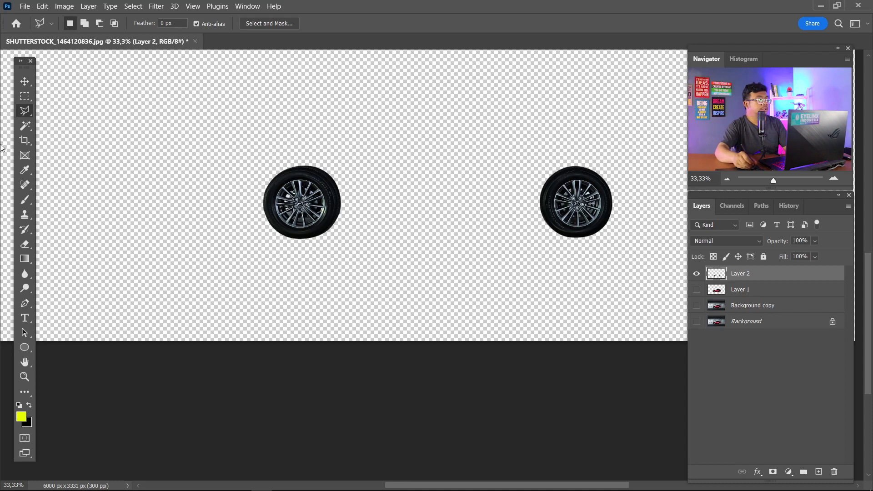
right_click(25, 114)
click(50, 112)
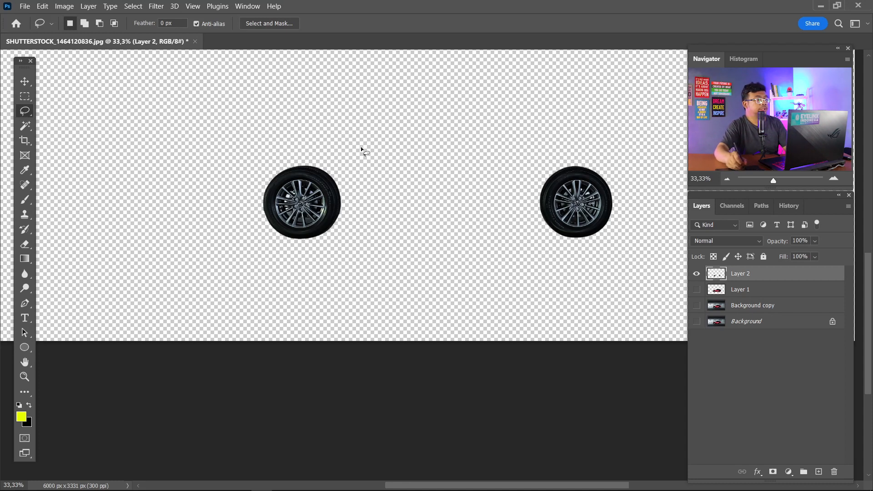
mouse_move(519, 158)
mouse_down()
mouse_move(653, 195)
mouse_move(537, 145)
mouse_up()
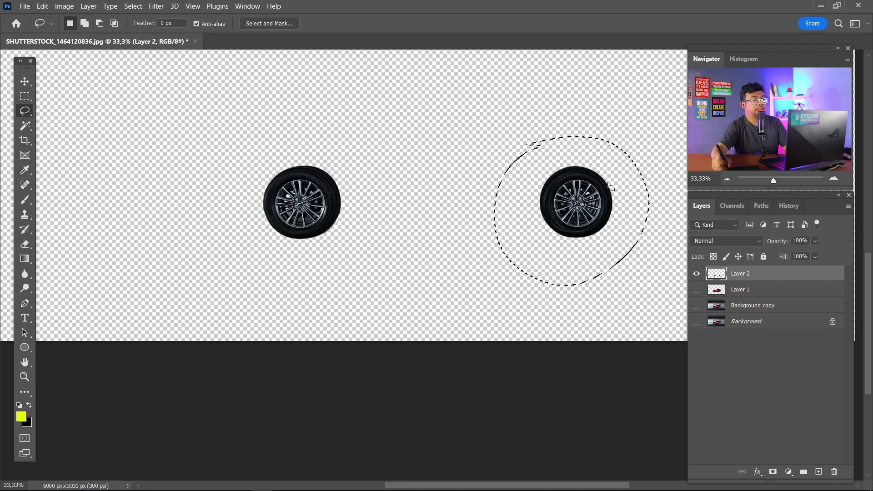
right_click(584, 200)
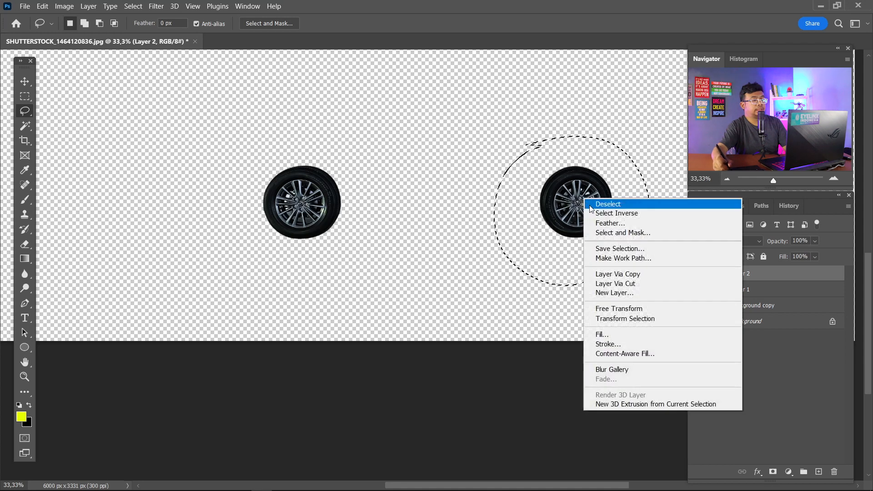
click(616, 284)
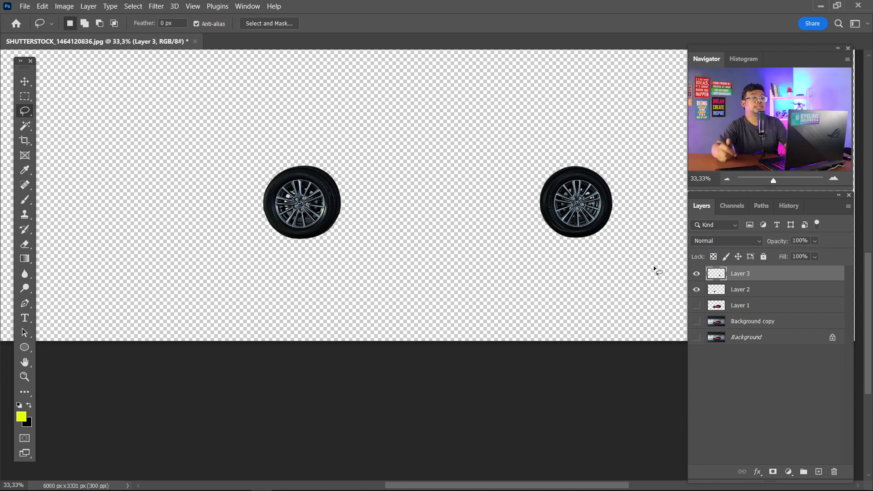
click(696, 274)
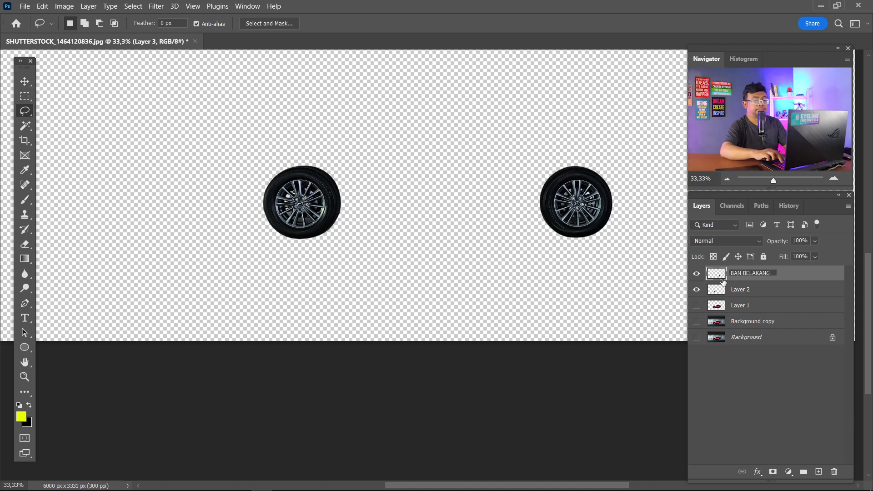
Step: Name the rear wheel layer BAN BELAKANG and rename the front wheel layer, Layer 2, as BAN DEPAN
key(Return)
double_click(745, 289)
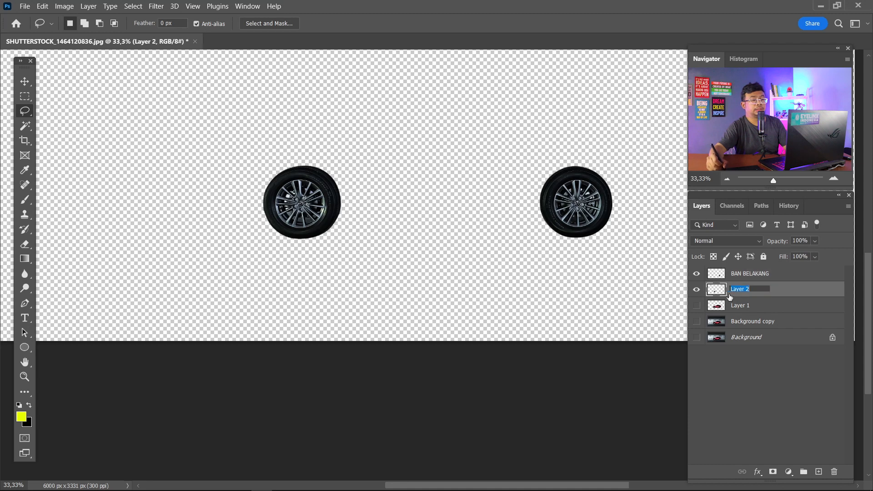
text(BAN)
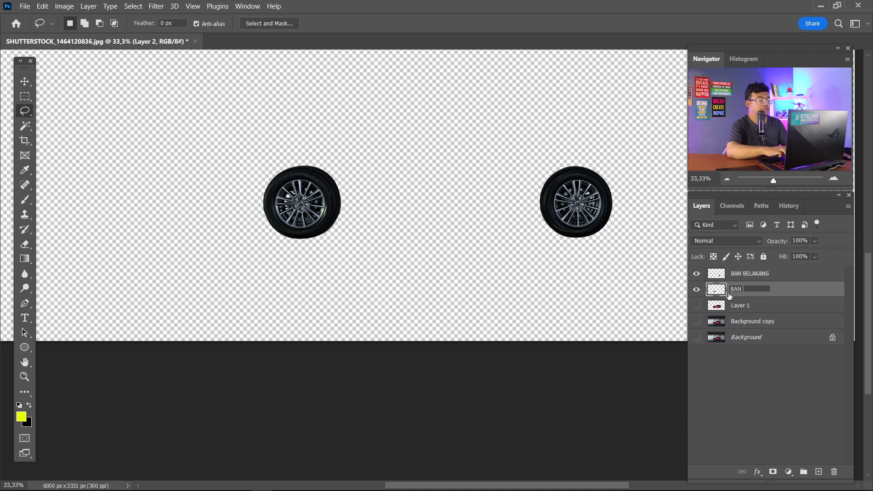
text( DEPAN)
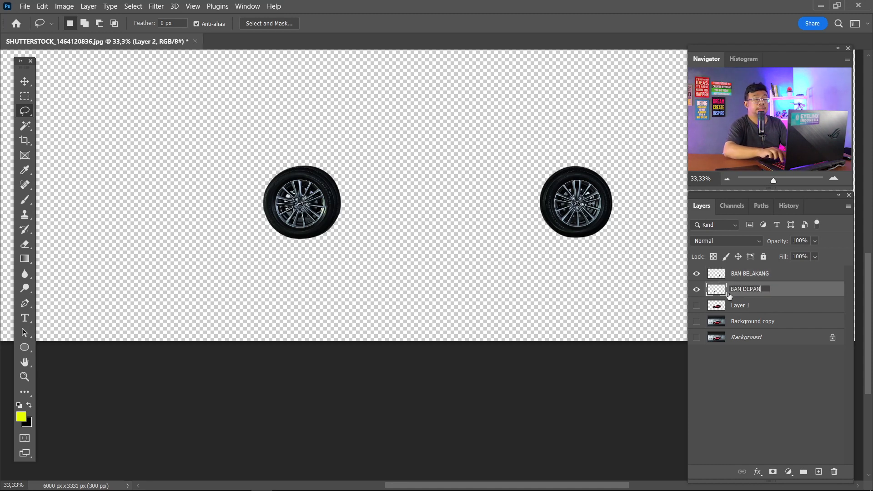
key(Return)
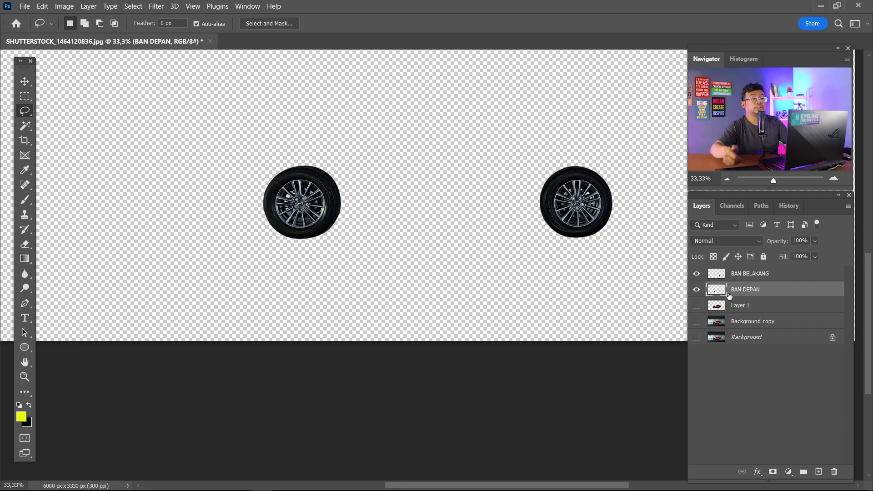
Step: Show the isolated car layer, Layer 1, and the Background copy layer beneath the wheels
click(696, 306)
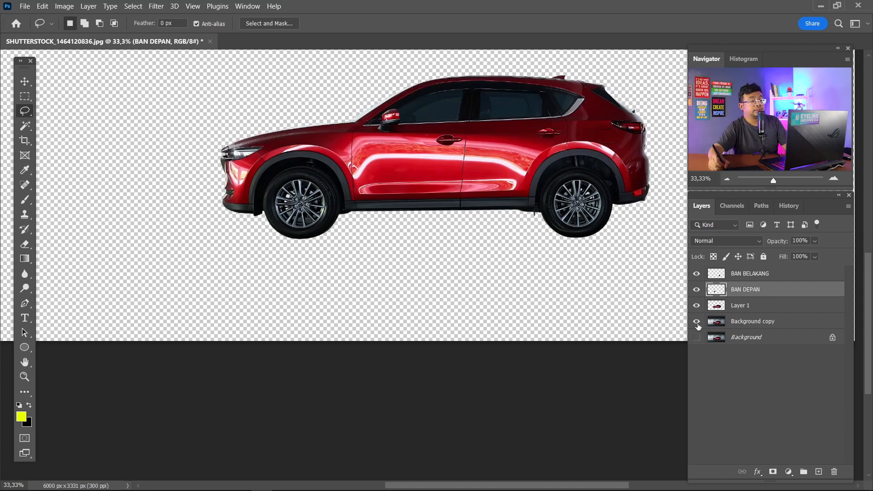
click(697, 321)
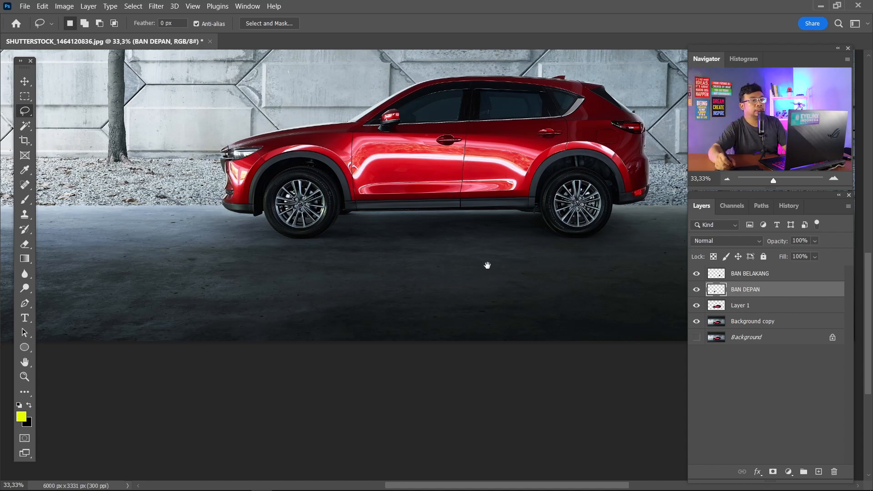
drag(487, 265, 690, 296)
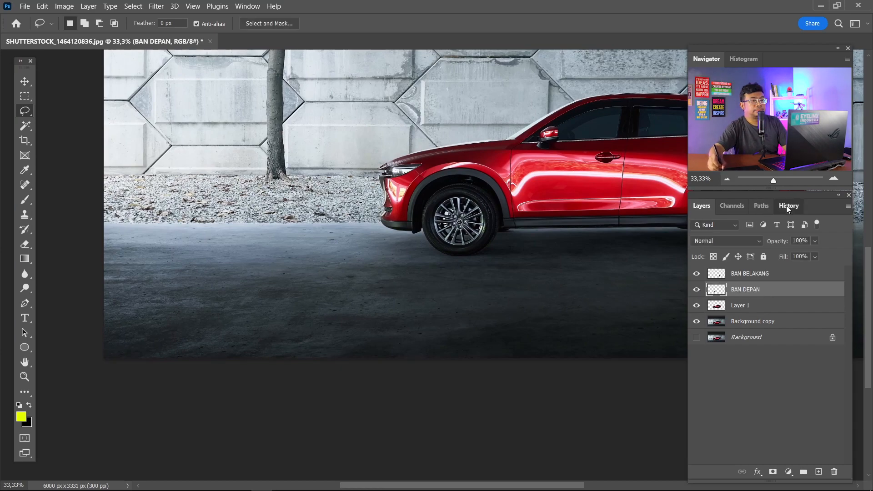
Step: Save the wheels' work path as Path 2, deselect it and return to the layer list
click(762, 205)
double_click(737, 237)
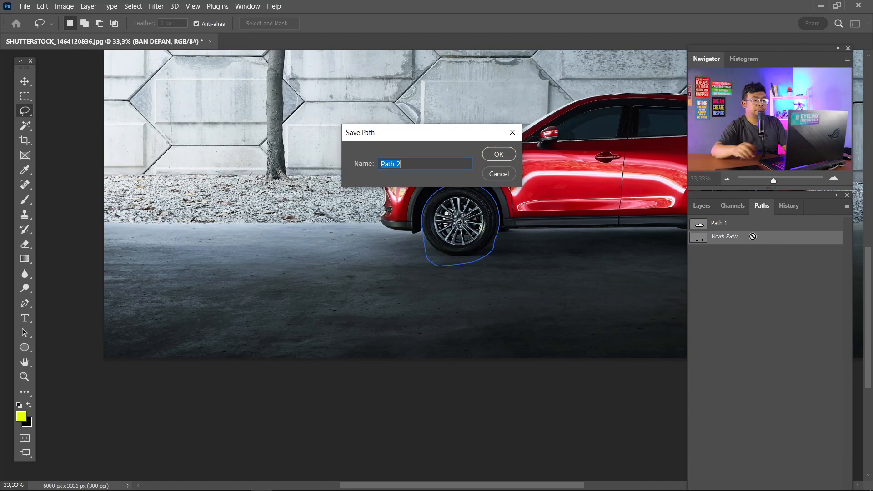
key(Return)
click(714, 306)
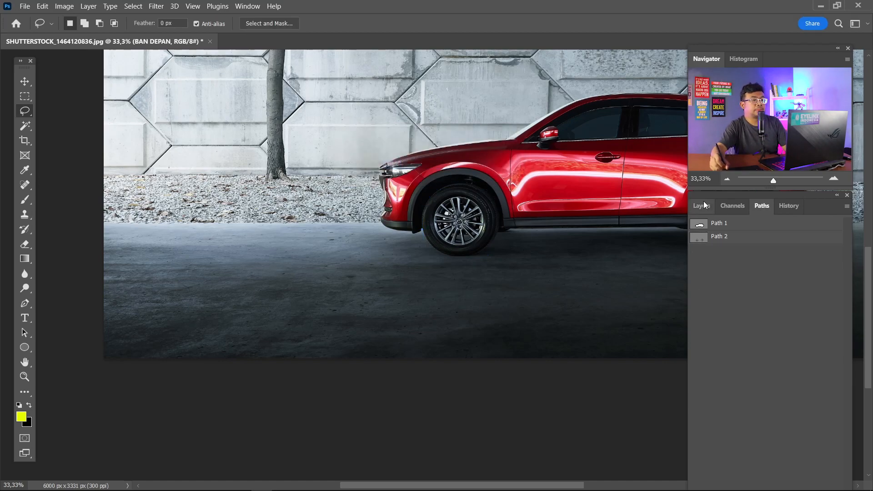
click(702, 205)
Step: Load the outline of the BAN DEPAN layer as a selection around the front wheel
key(z)
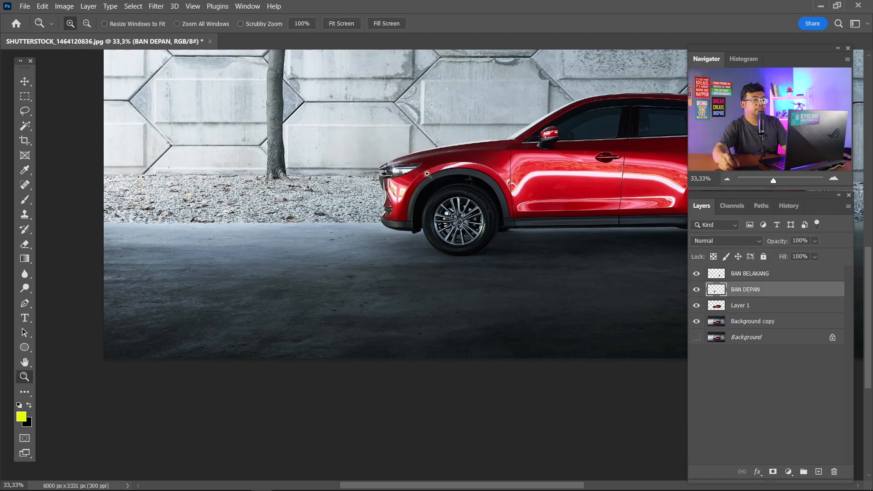
drag(428, 176, 523, 237)
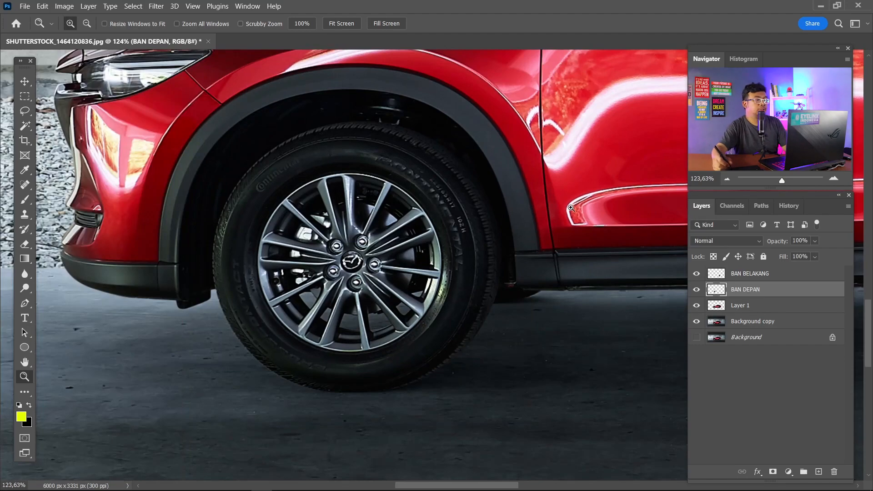
key(ctrl+1)
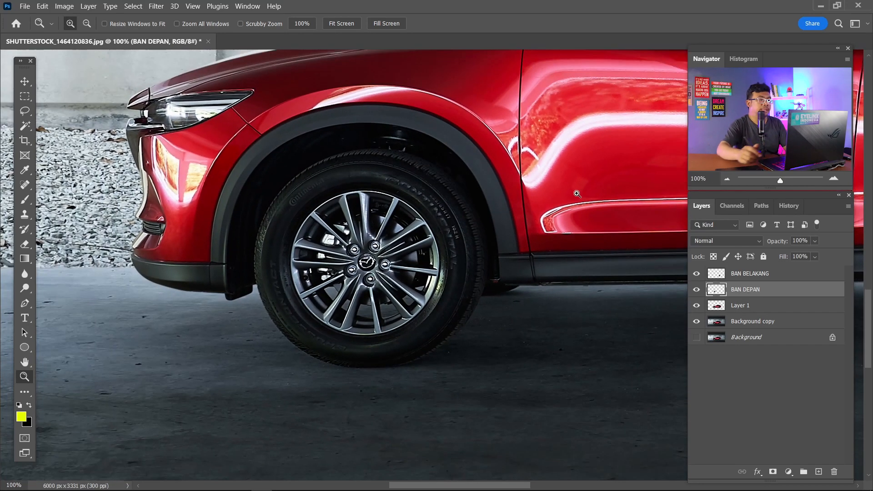
ctrl+click(717, 290)
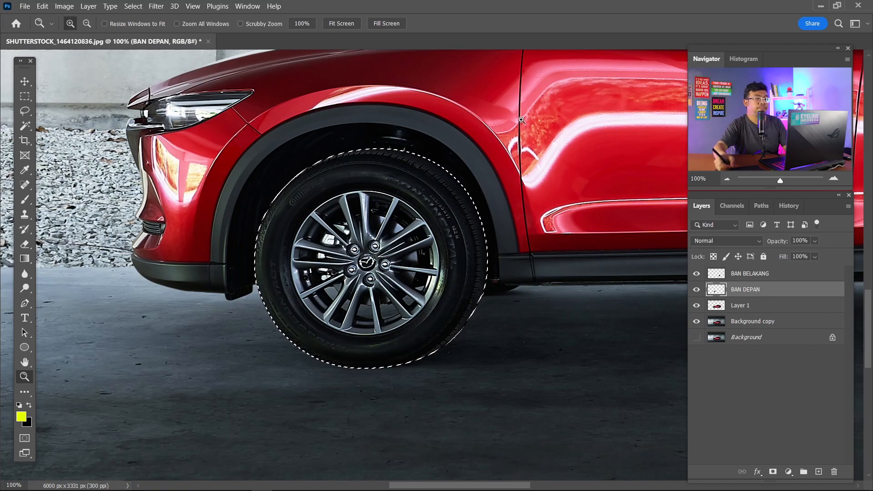
click(159, 8)
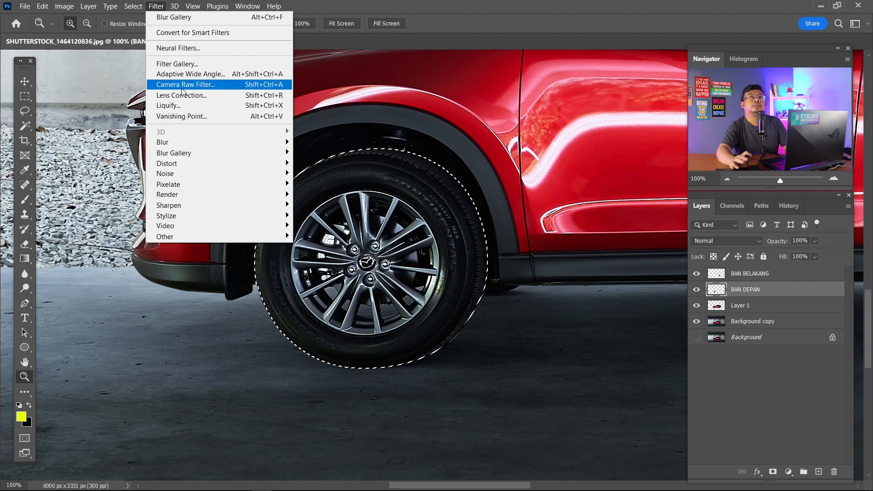
mouse_move(167, 157)
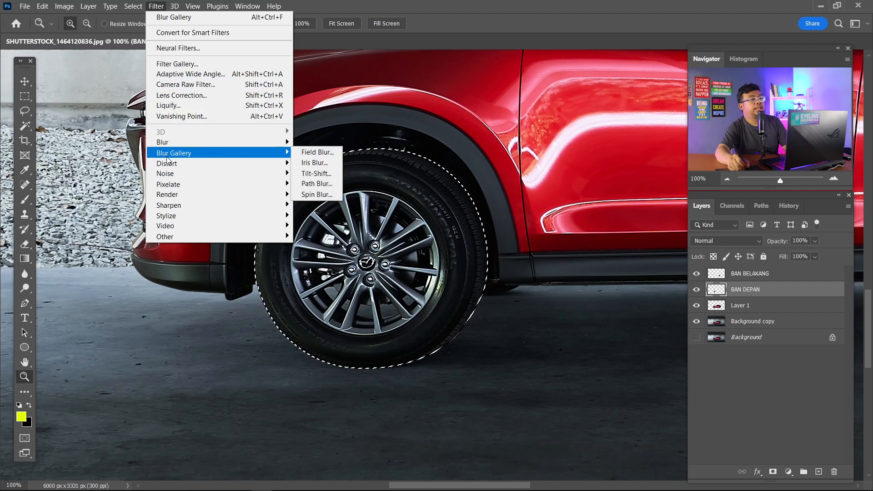
click(316, 195)
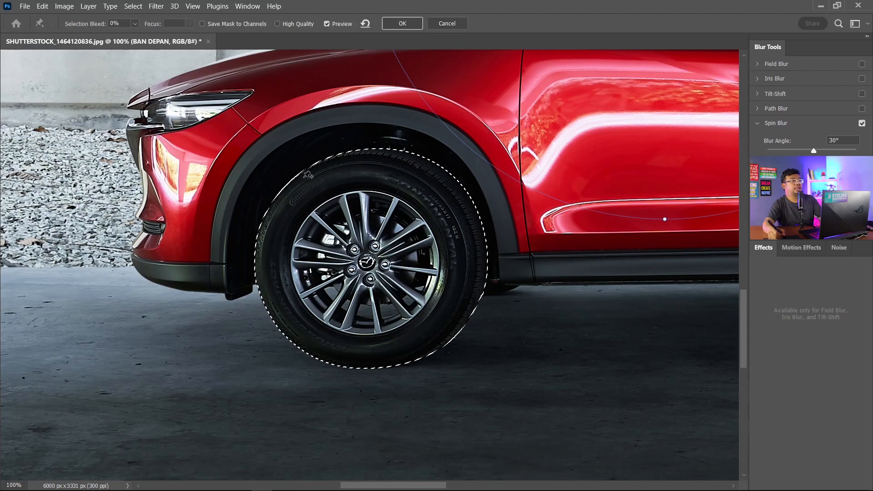
key(Escape)
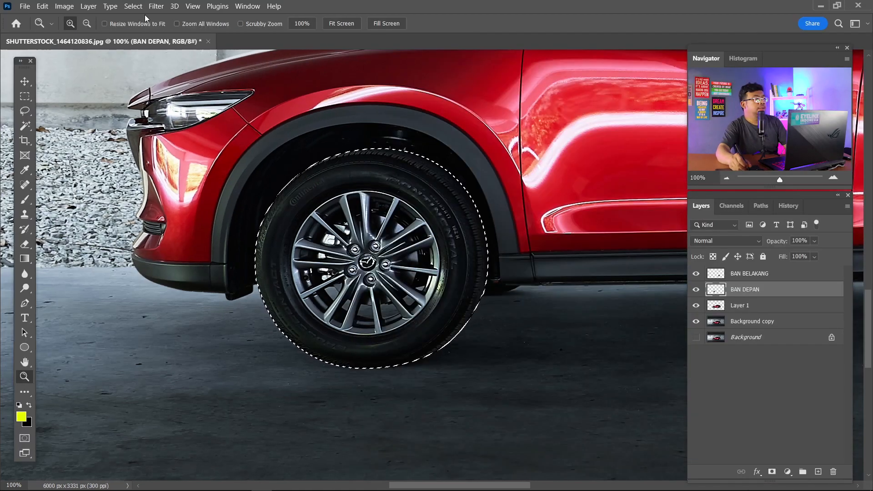
click(157, 6)
mouse_move(253, 142)
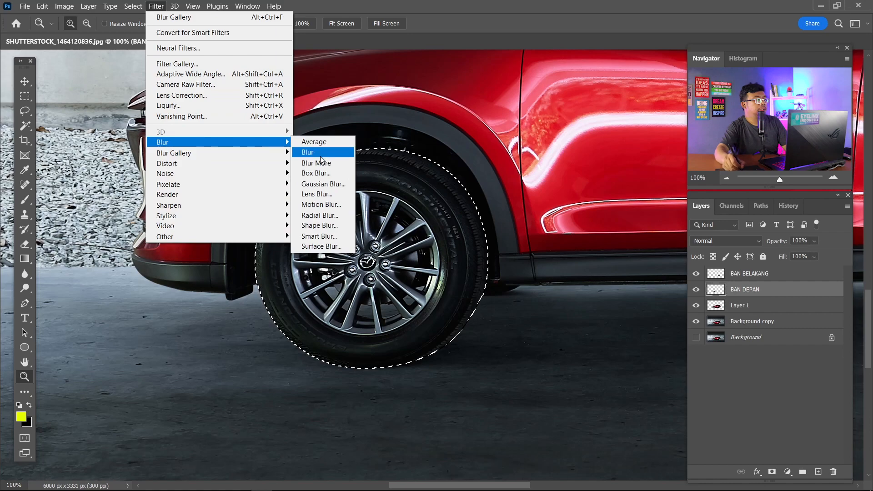
click(321, 215)
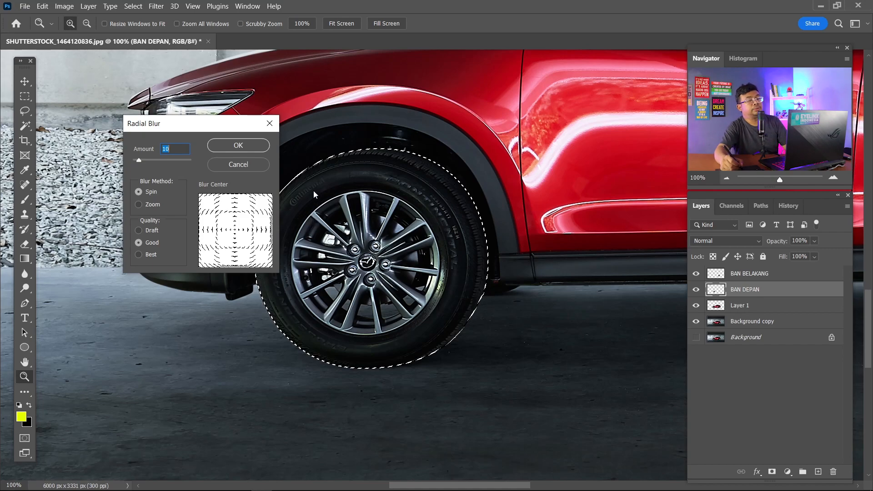
click(255, 145)
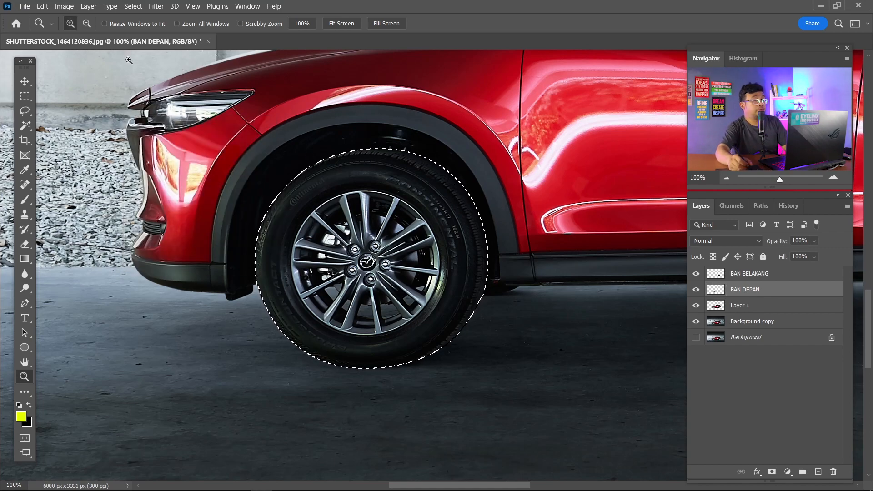
Step: Start a Spin Blur on the front wheel, centre it on the wheel hub and set the blur angle to 15°
click(156, 6)
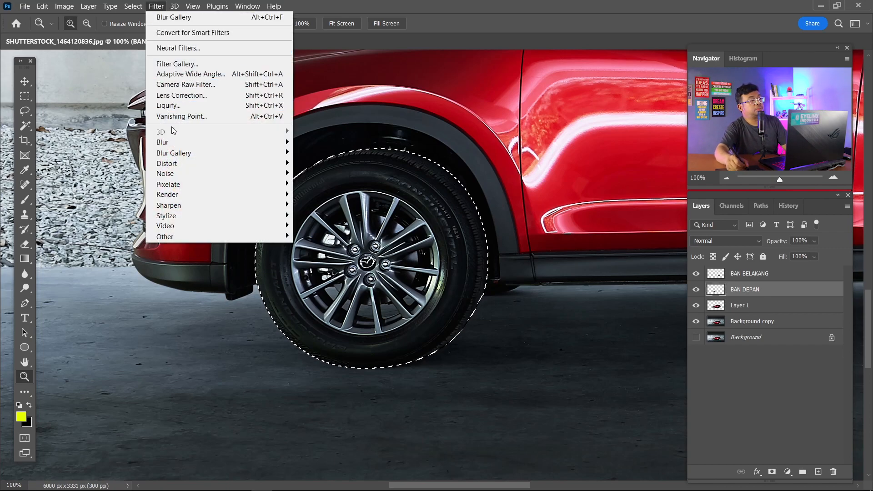
mouse_move(166, 154)
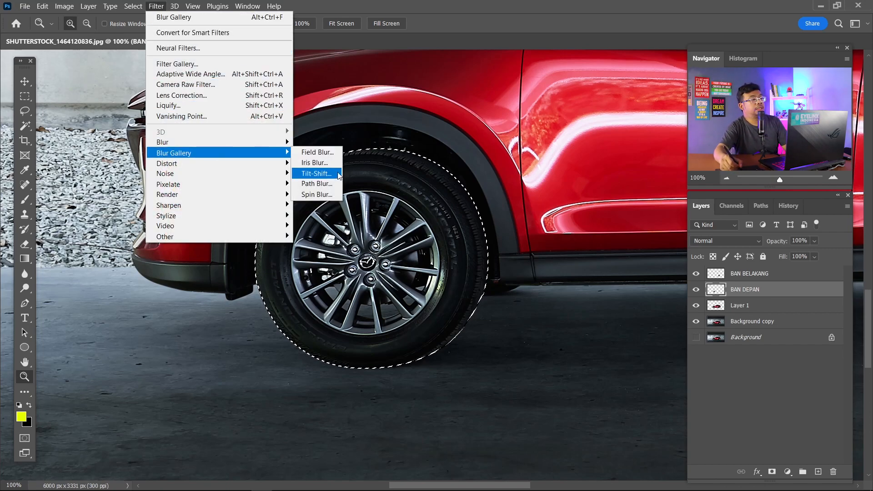
click(324, 196)
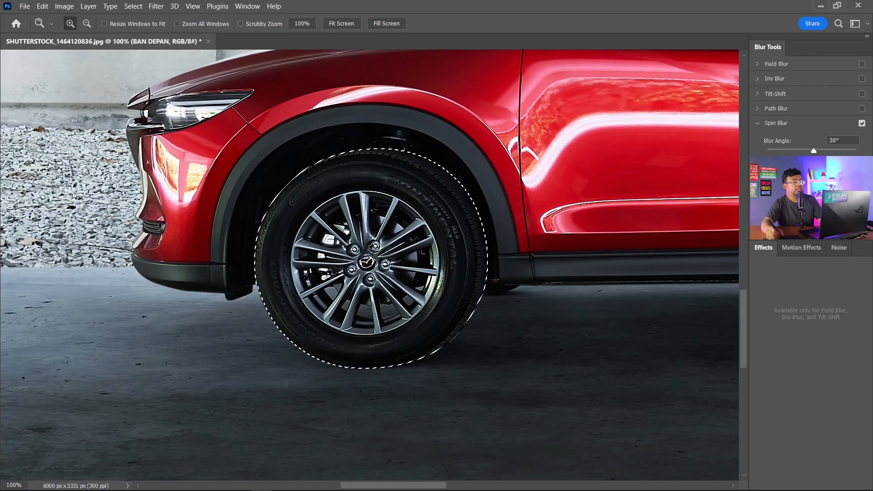
drag(623, 83, 309, 390)
drag(519, 209, 490, 277)
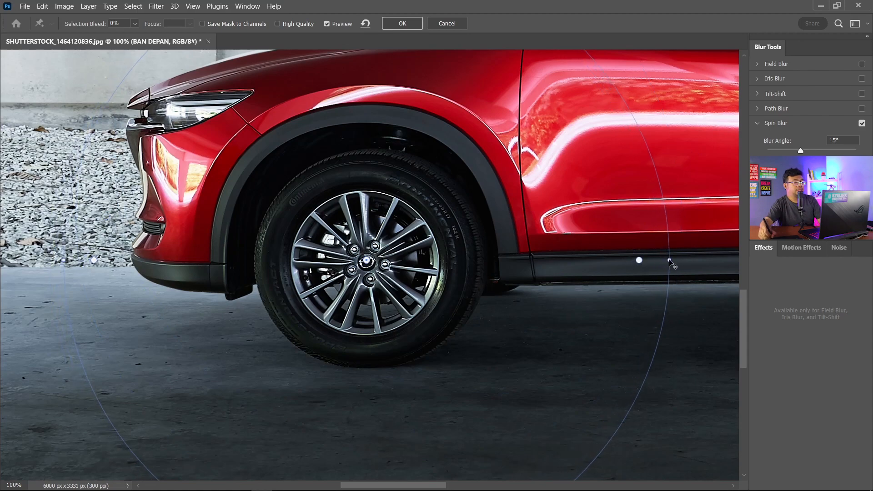
Step: Shrink the spin blur ellipse in width and height until it closely surrounds the front tyre
drag(670, 263, 493, 264)
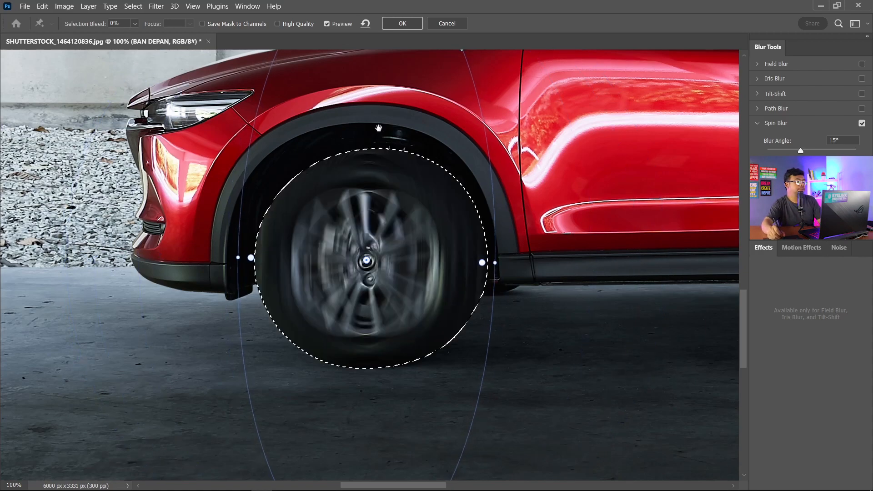
drag(382, 123, 400, 223)
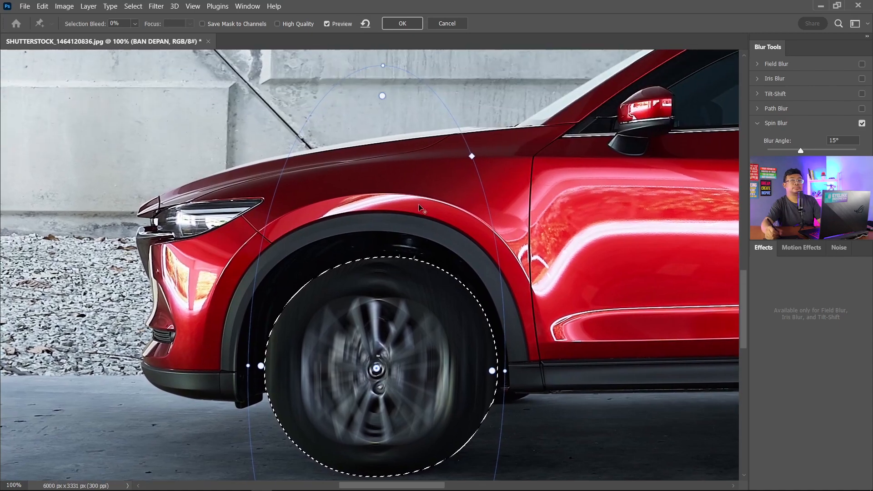
drag(381, 71, 366, 239)
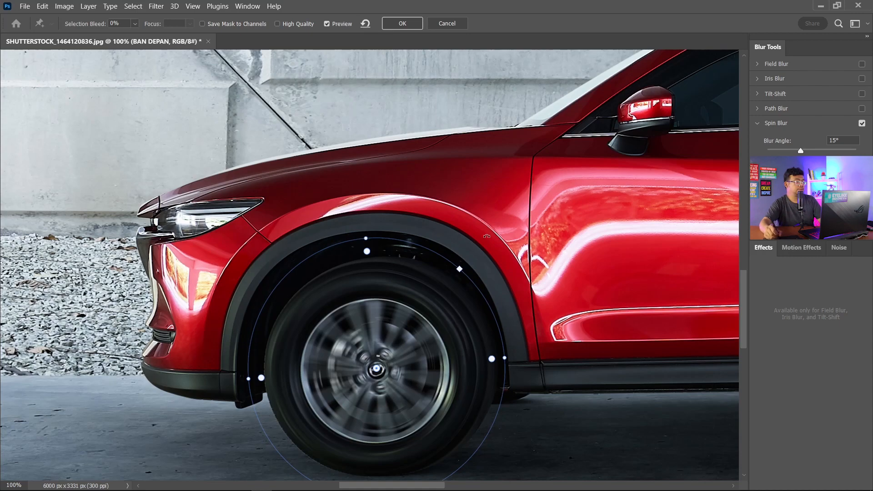
Step: Set the spin blur angle to 16°, apply the blur to the front wheel and deselect it
drag(522, 231, 485, 178)
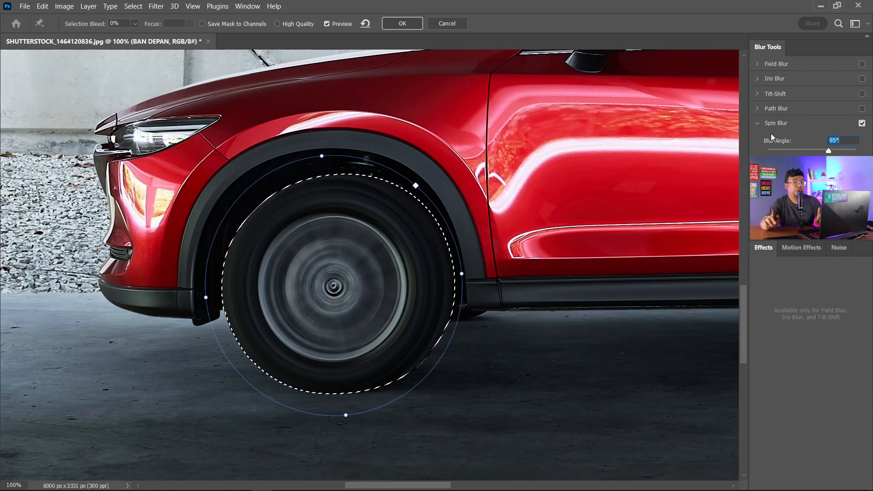
click(801, 151)
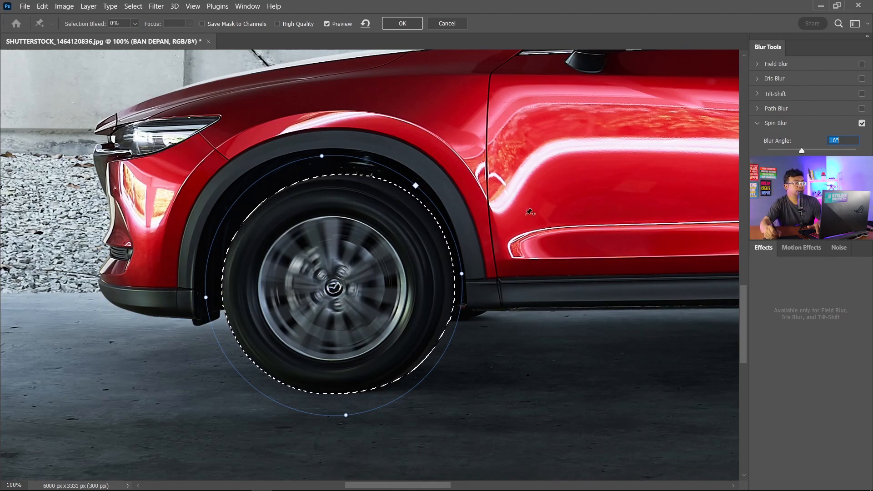
click(404, 24)
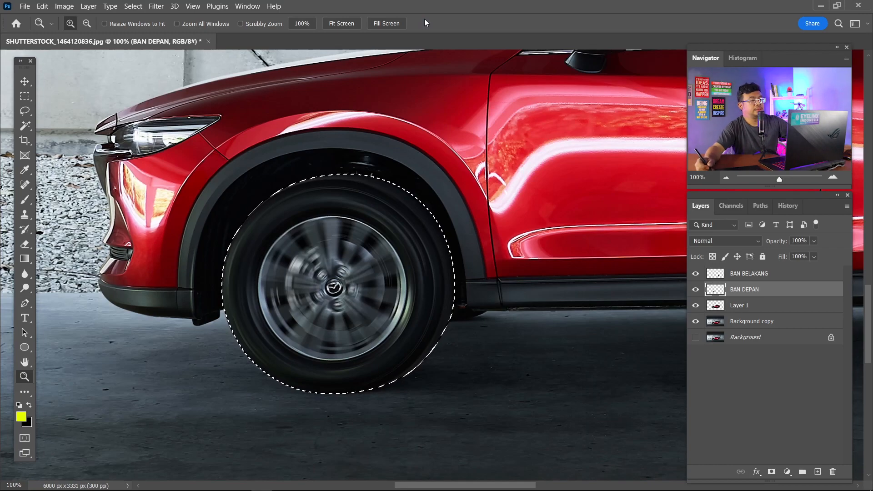
key(ctrl+d)
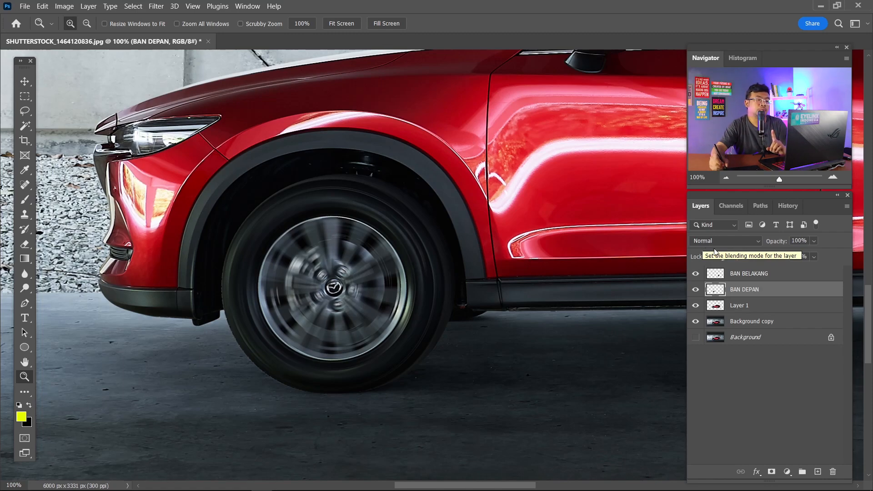
Step: Compare the front wheel with and without the BAN DEPAN layer, and inspect its blur against the whole car
click(696, 299)
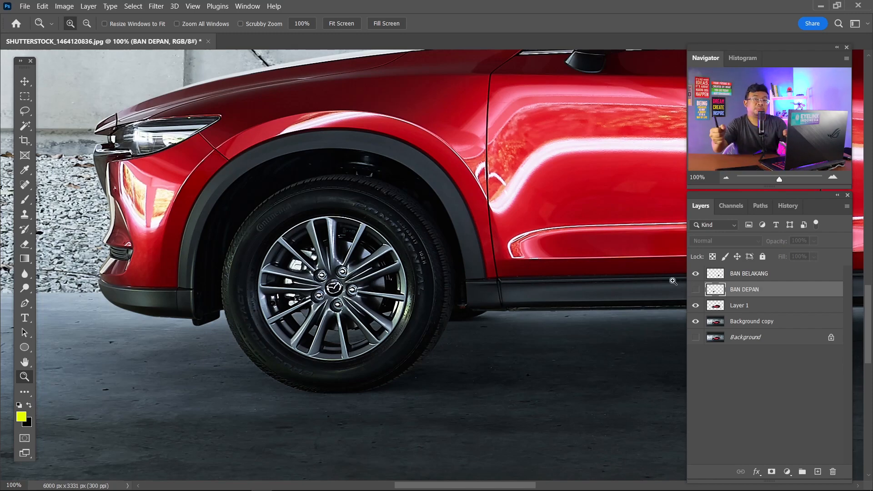
click(696, 290)
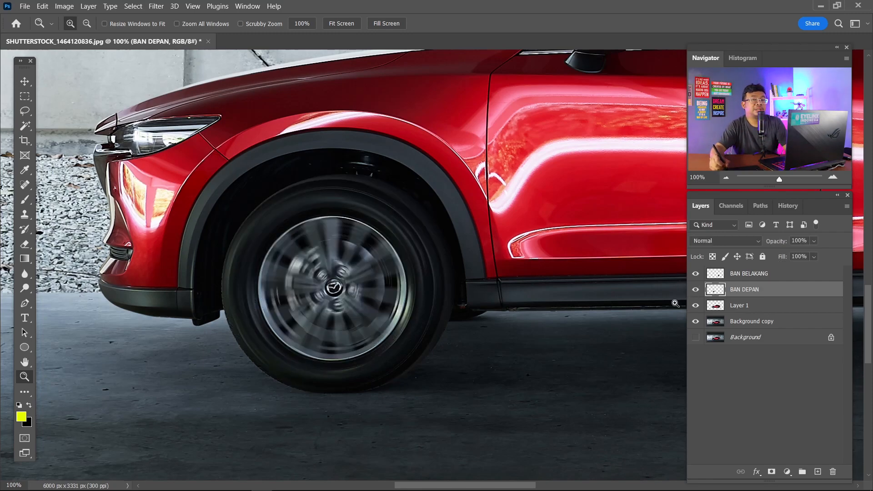
key(ctrl+minus)
key(ctrl+minus)
key(ctrl+minus)
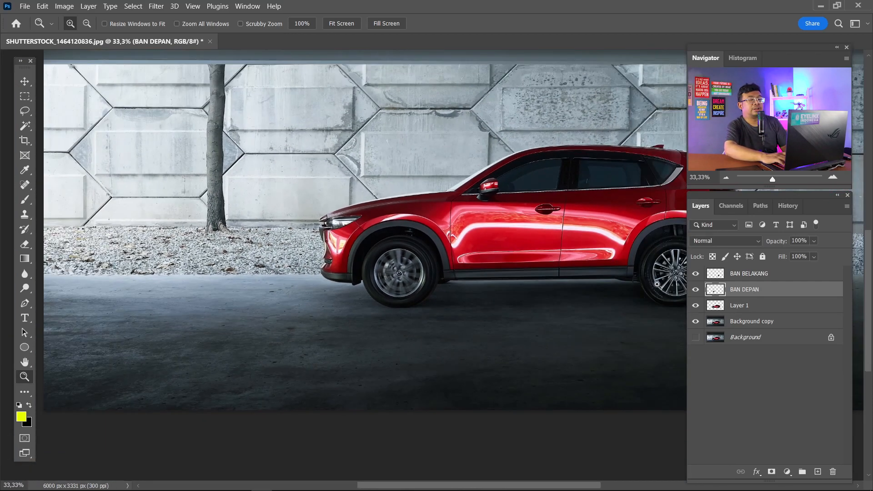
key(ctrl+plus)
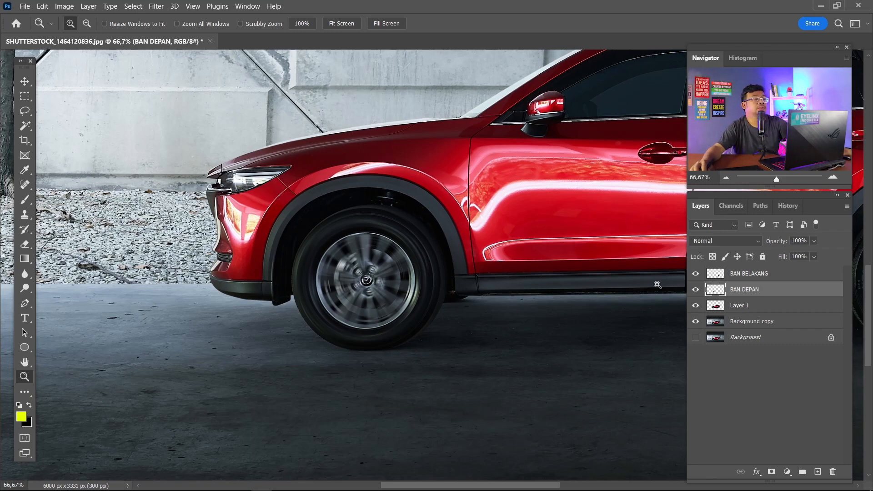
Step: Select the rear wheel's outline on the BAN BELAKANG layer and start a Spin Blur centred on its hub with a 15° blur angle
drag(564, 289, 513, 285)
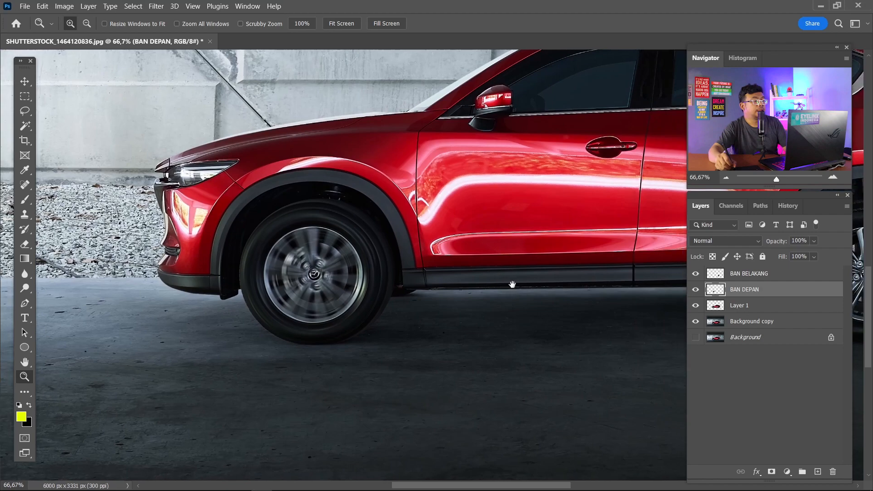
drag(585, 289, 355, 288)
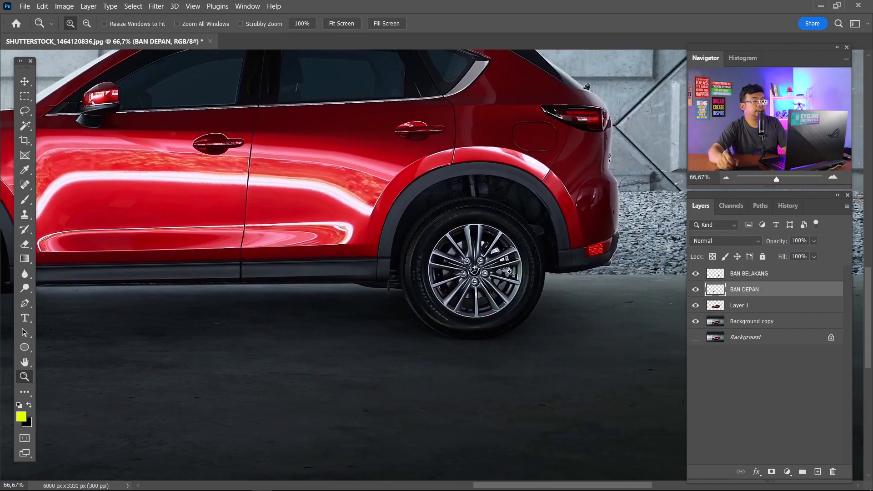
ctrl+click(716, 275)
click(749, 276)
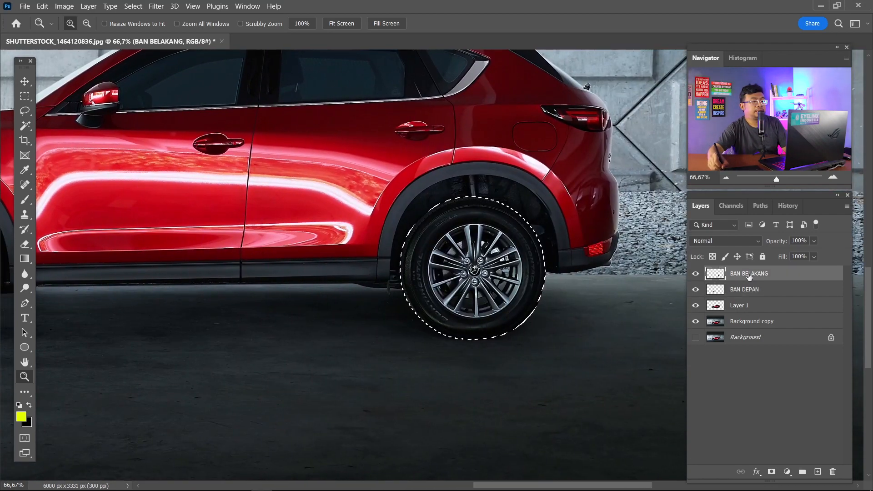
click(156, 6)
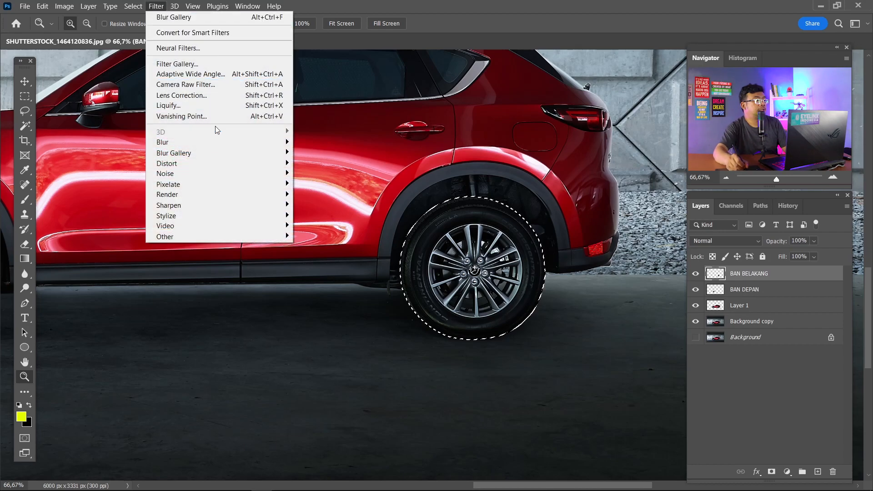
mouse_move(228, 152)
click(313, 194)
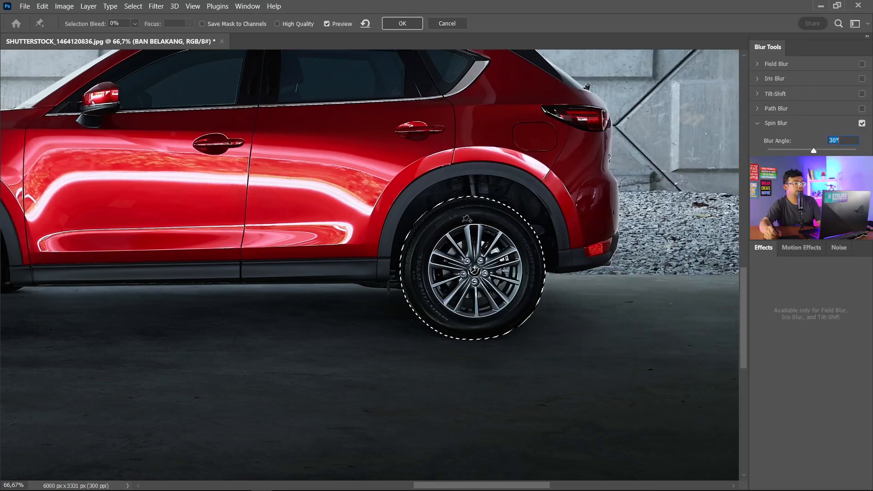
click(478, 270)
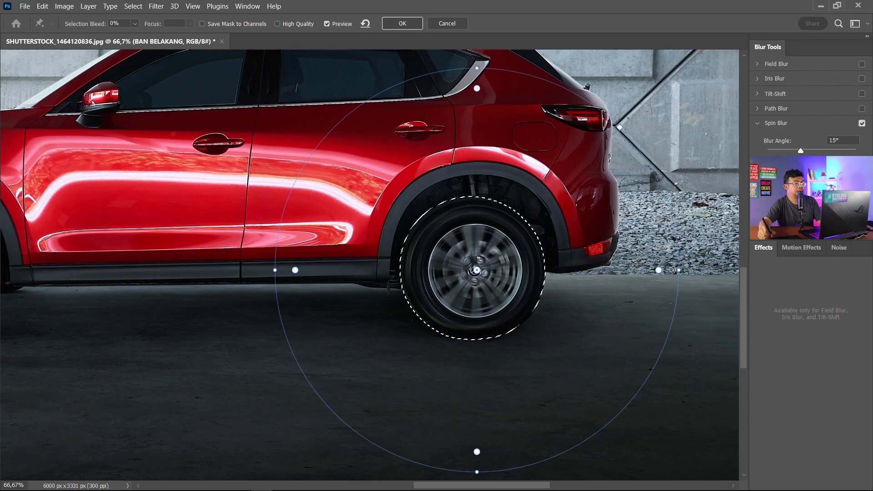
Step: Shrink the spin blur ellipse in width and height until it closely surrounds the rear tyre
drag(659, 271, 563, 282)
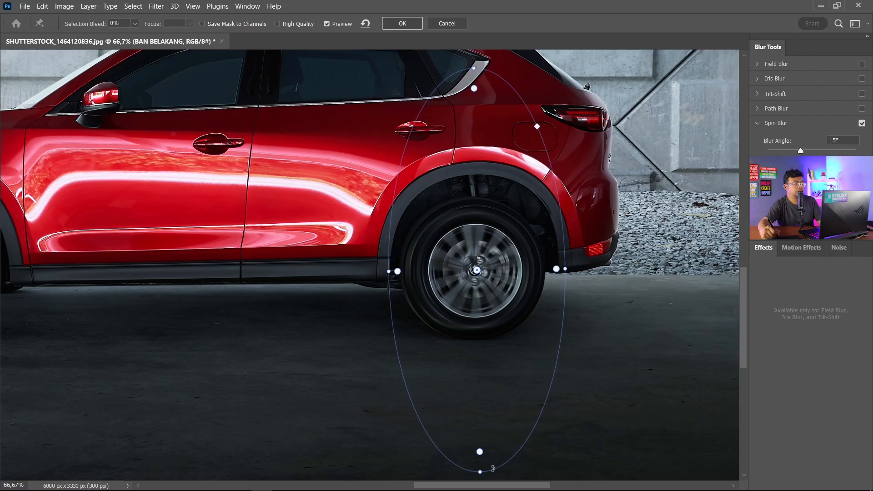
mouse_move(480, 447)
mouse_down()
mouse_move(479, 418)
mouse_move(480, 430)
mouse_up()
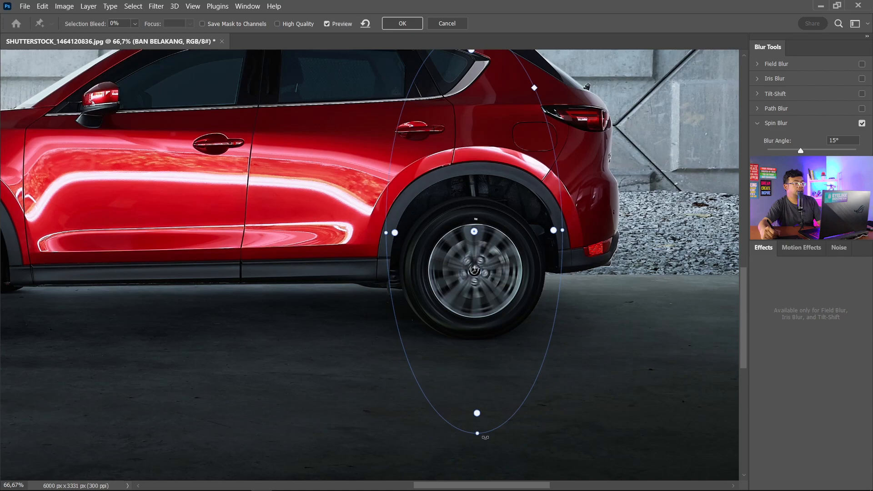
drag(477, 412, 481, 360)
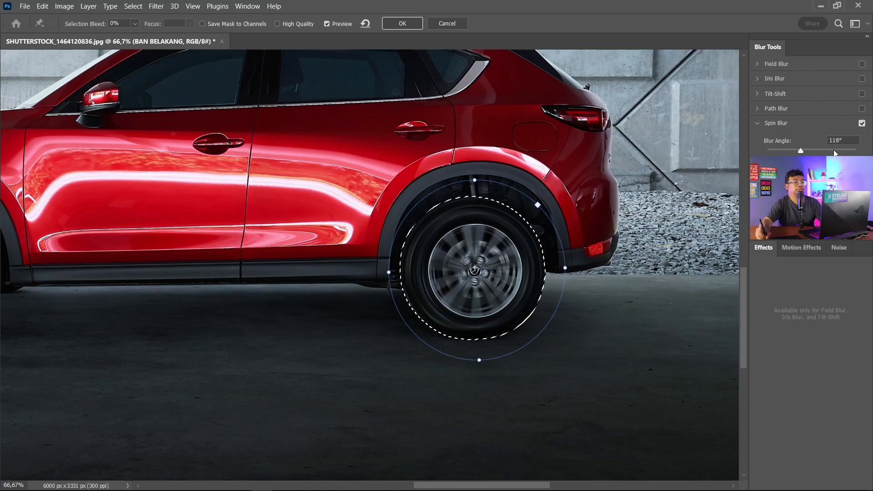
Step: Set the rear wheel's spin blur angle to 16°, apply the blur and deselect the wheel
click(834, 150)
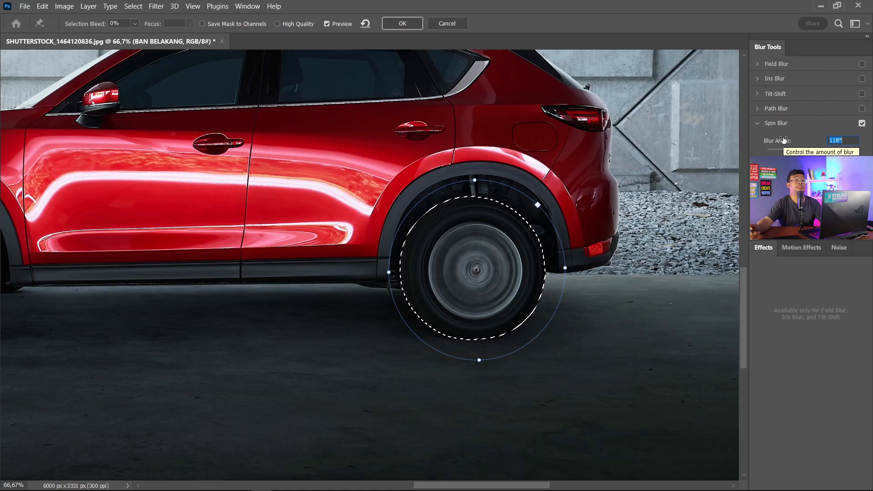
click(796, 151)
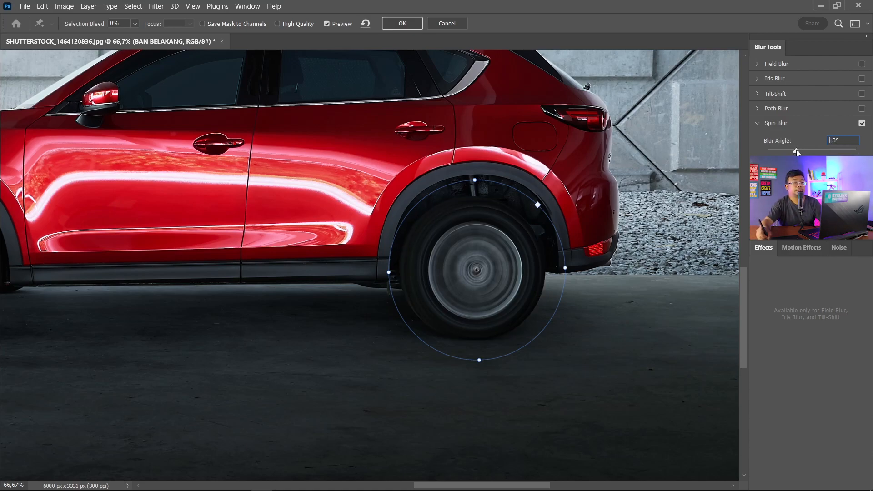
drag(796, 149, 803, 152)
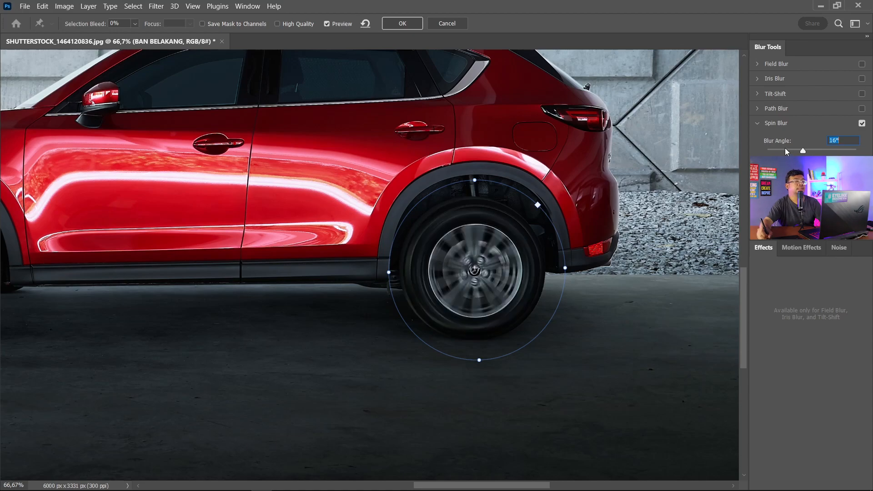
click(403, 25)
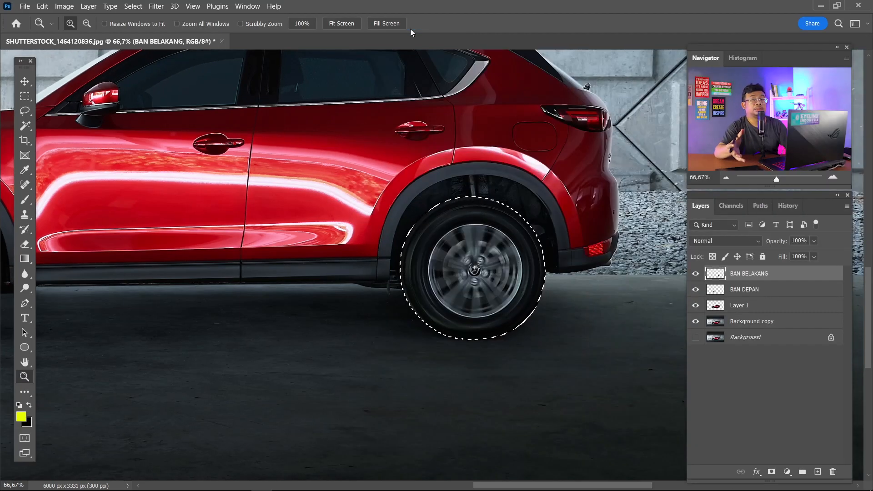
key(ctrl+d)
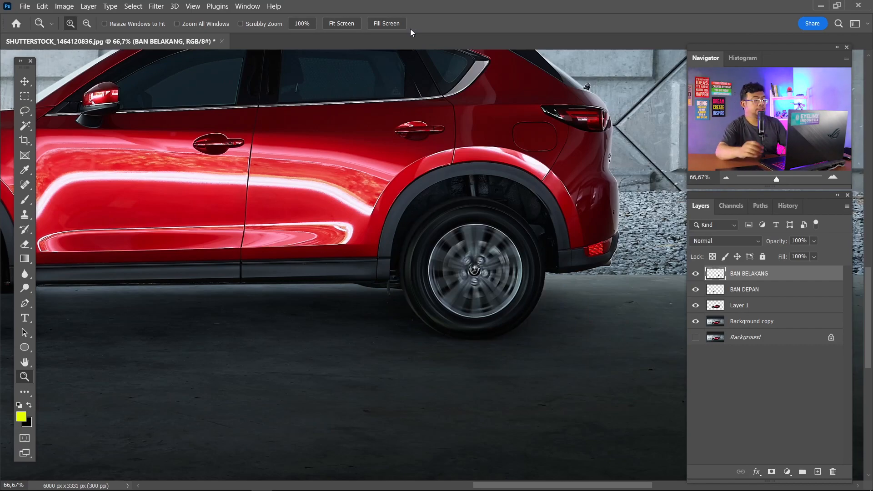
Step: Duplicate the Background copy layer and hide the original Background copy beneath the duplicate
click(411, 29)
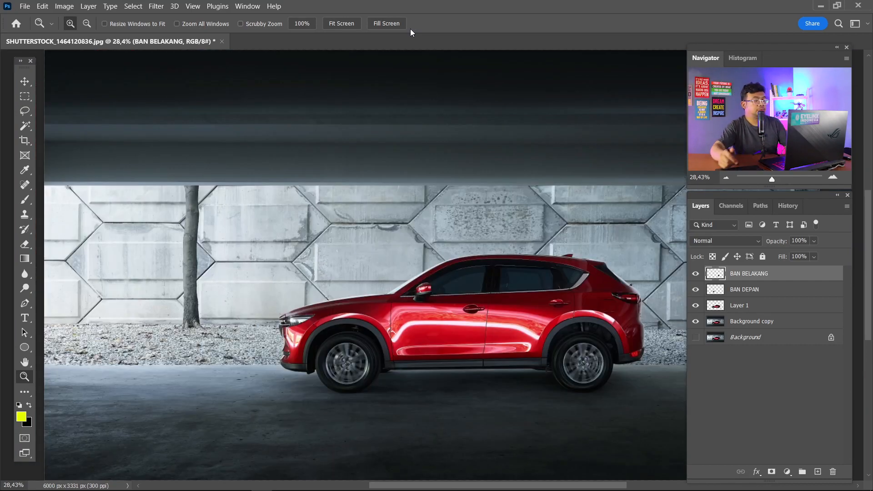
drag(509, 267, 445, 214)
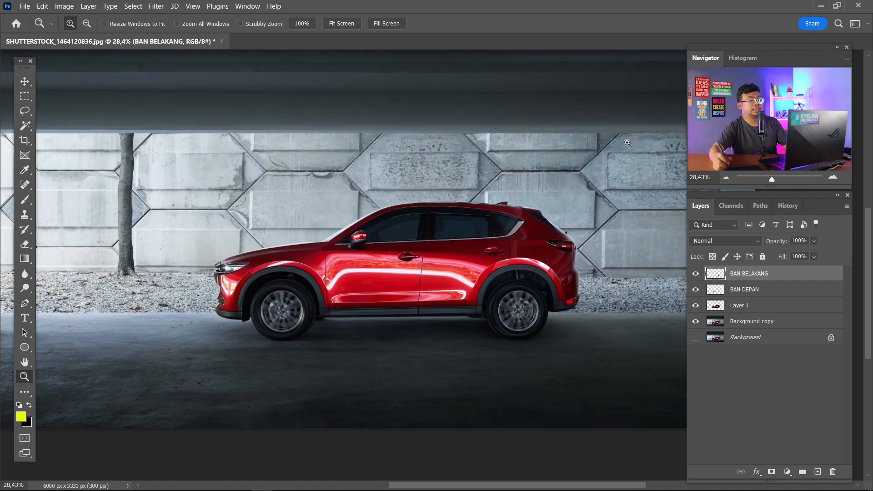
key(ctrl+minus)
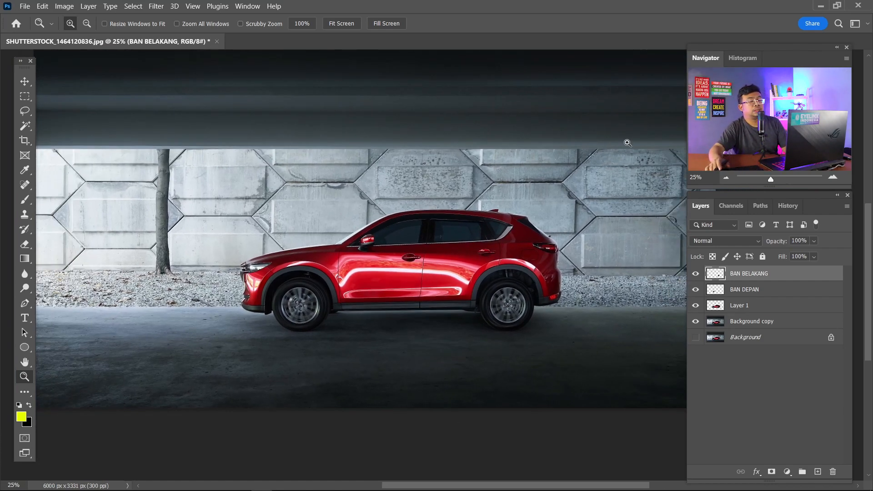
key(ctrl+minus)
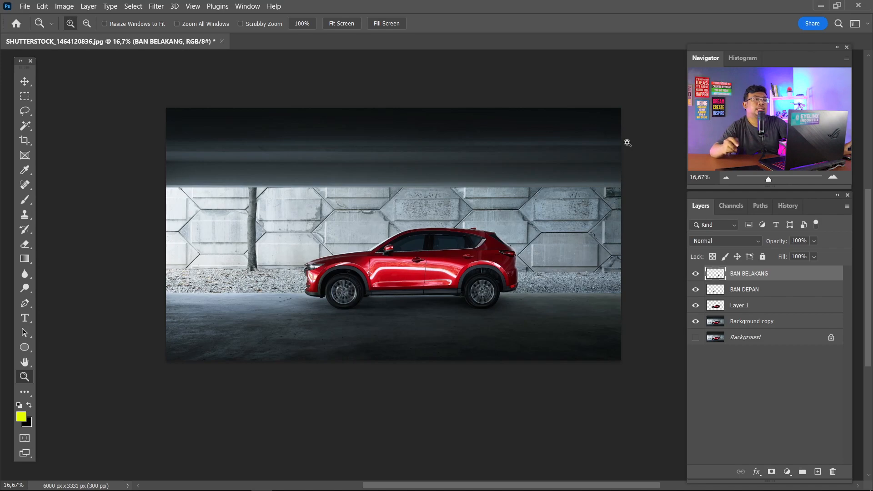
click(750, 322)
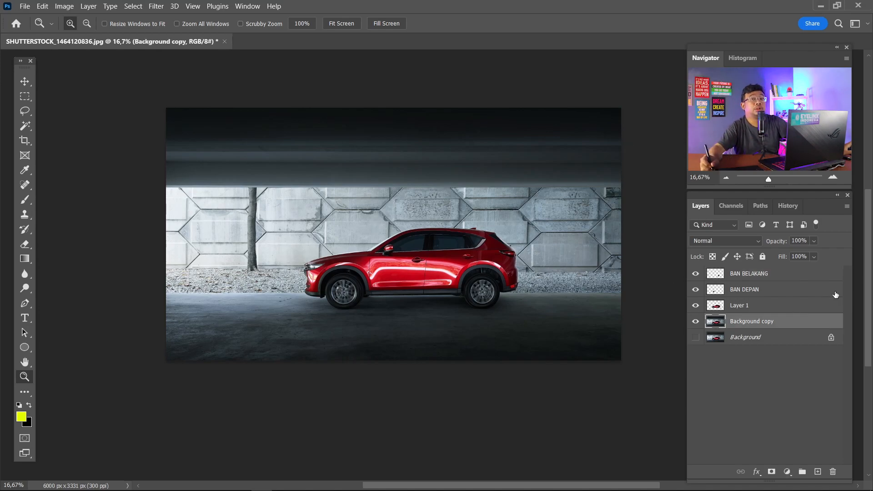
key(ctrl+j)
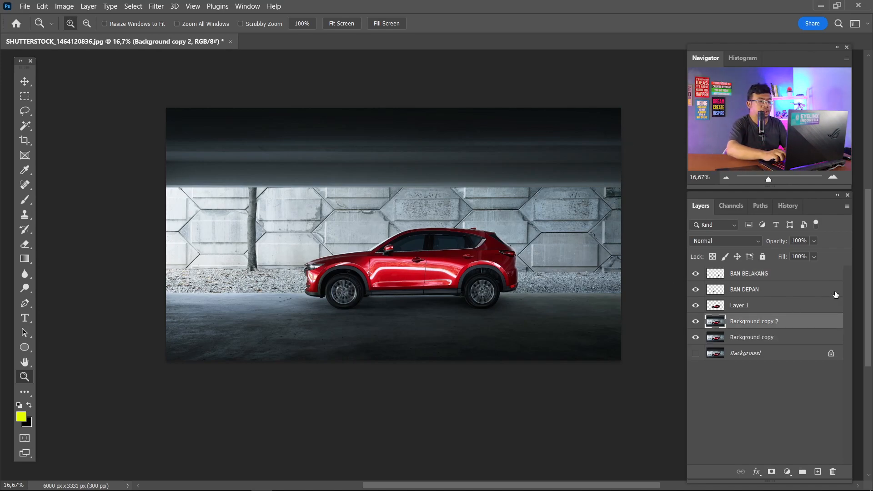
key(ctrl+plus)
key(ctrl+minus)
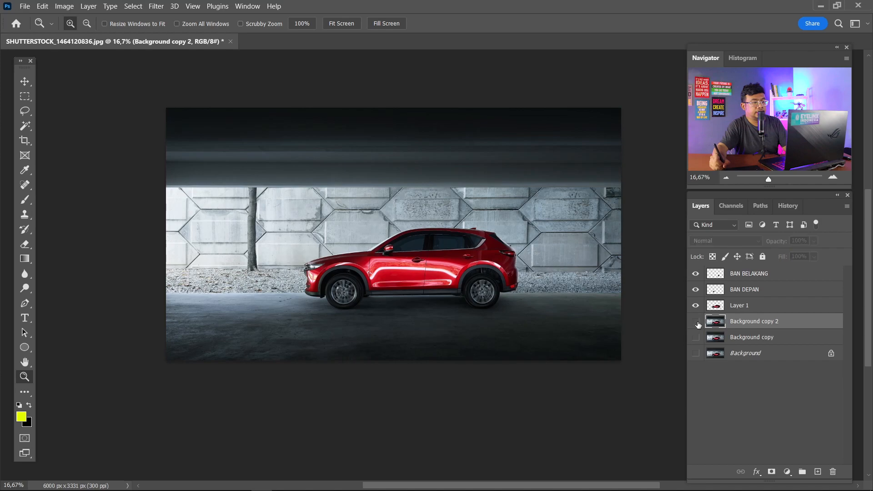
click(696, 337)
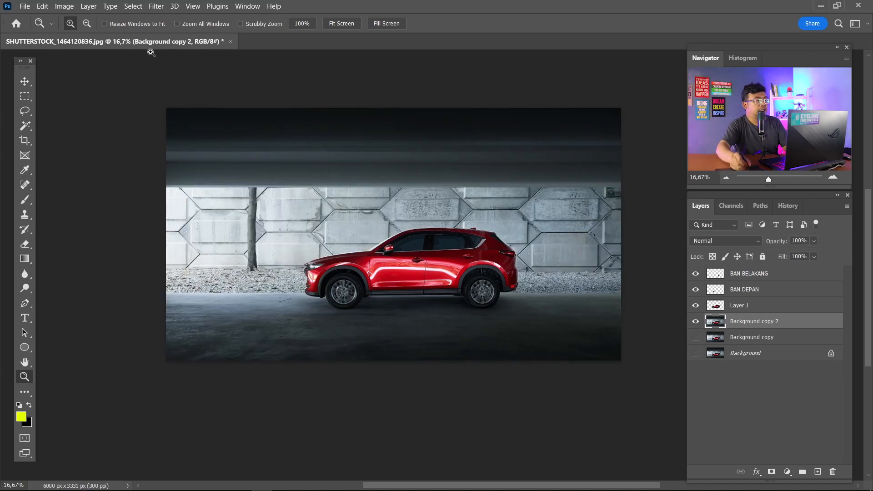
Step: Apply a Motion Blur to the Background copy 2 layer with an angle of 0° and a distance of 215 pixels
click(156, 6)
mouse_move(195, 144)
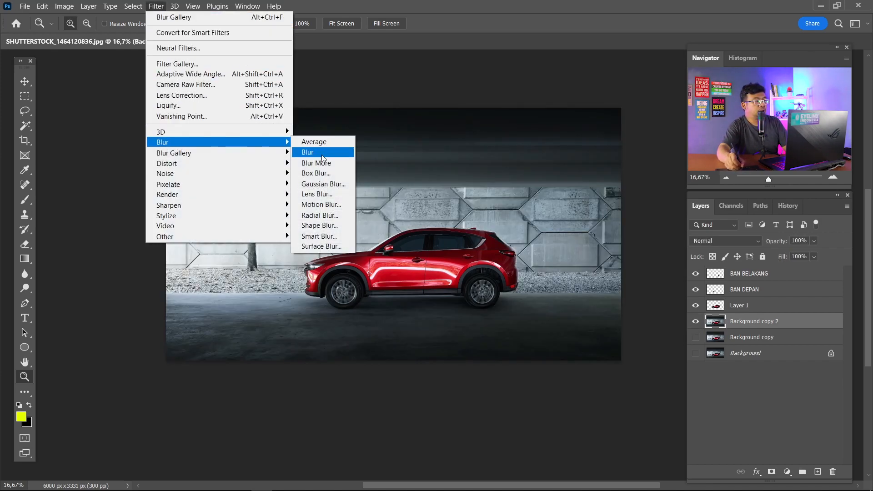
click(321, 204)
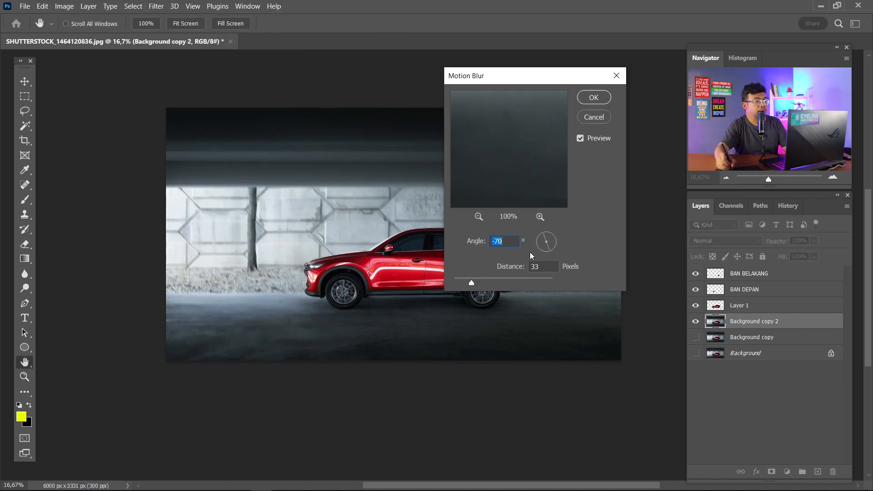
click(493, 278)
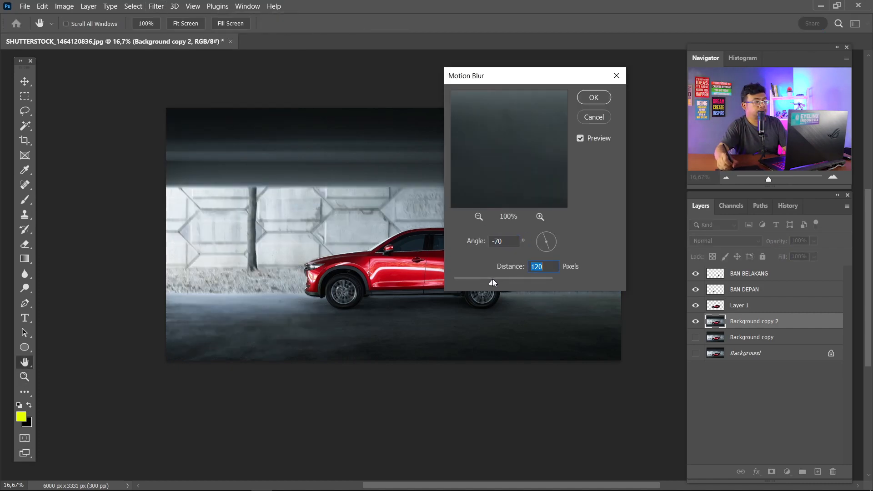
click(546, 236)
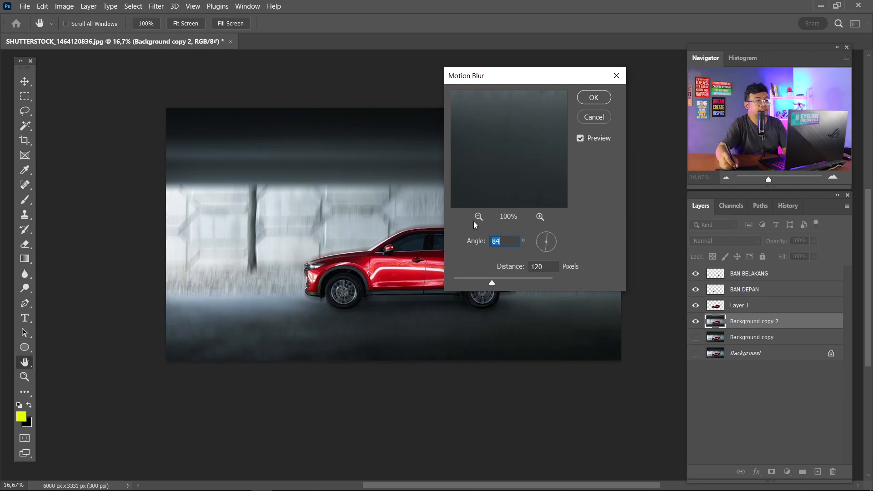
drag(544, 246, 537, 246)
double_click(503, 242)
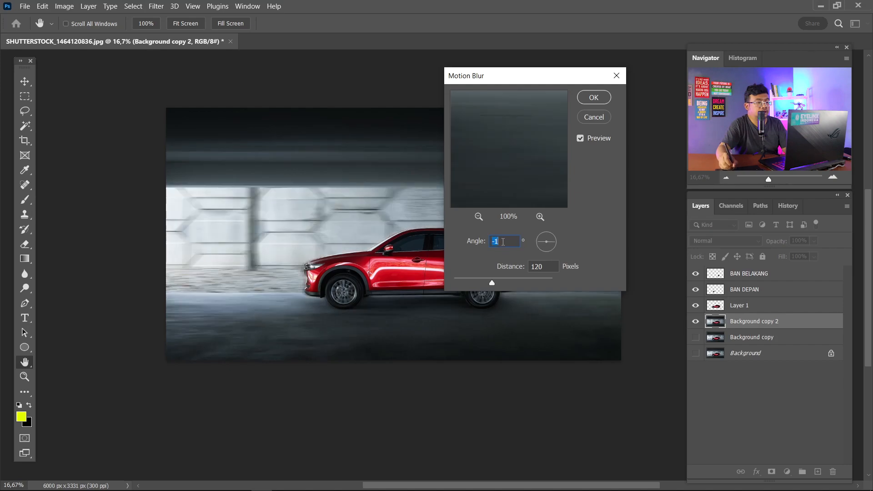
text(0)
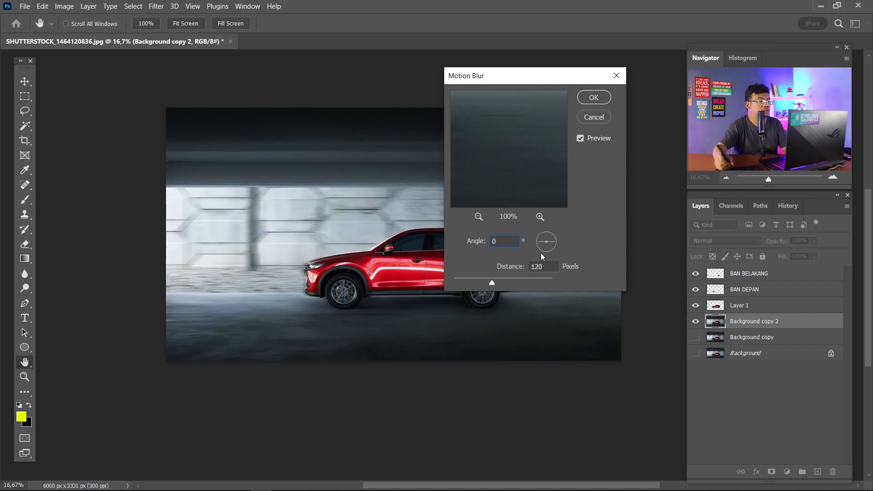
click(508, 280)
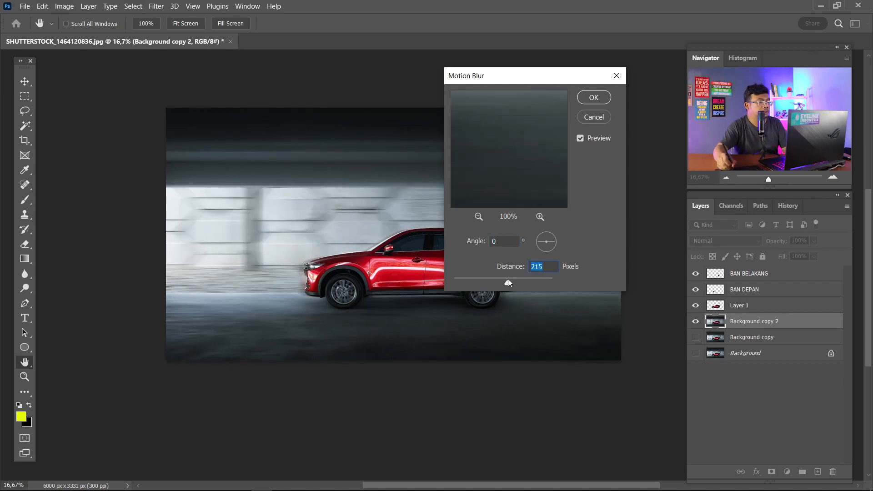
click(594, 98)
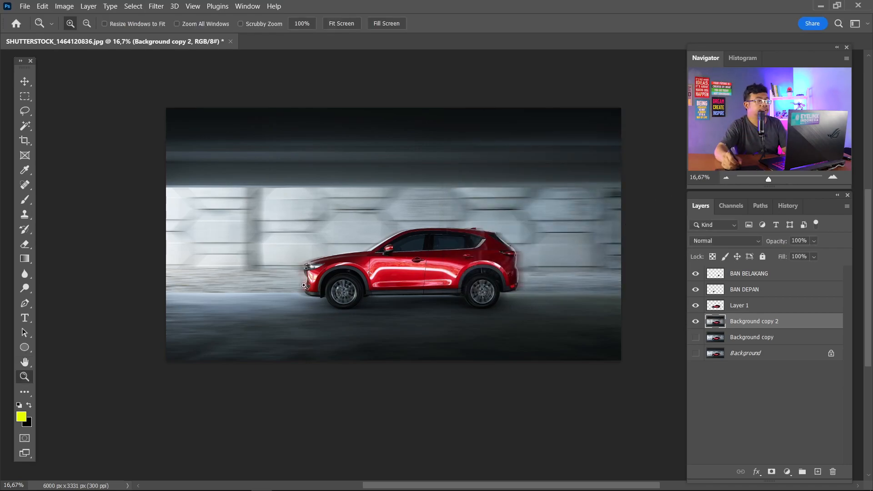
Step: Examine the blurred background around the front bumper and compare the image with and without Layer 1, BAN DEPAN and BAN BELAKANG
drag(286, 257, 346, 310)
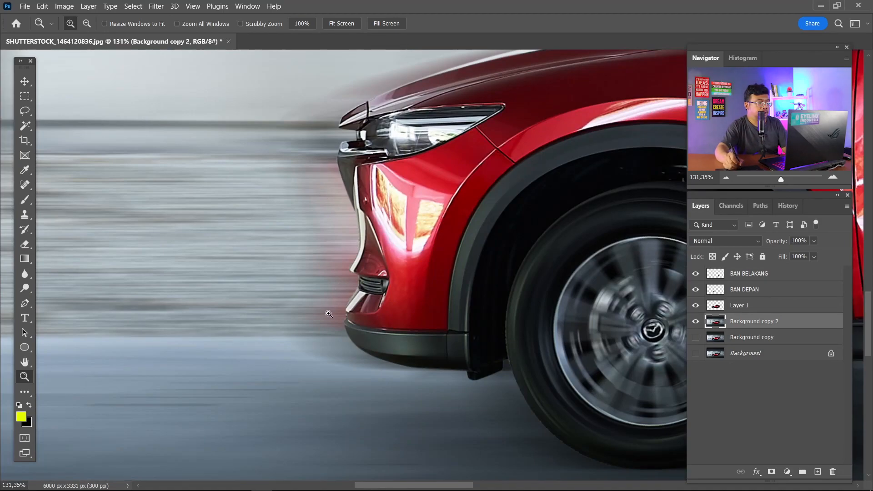
drag(341, 290, 367, 257)
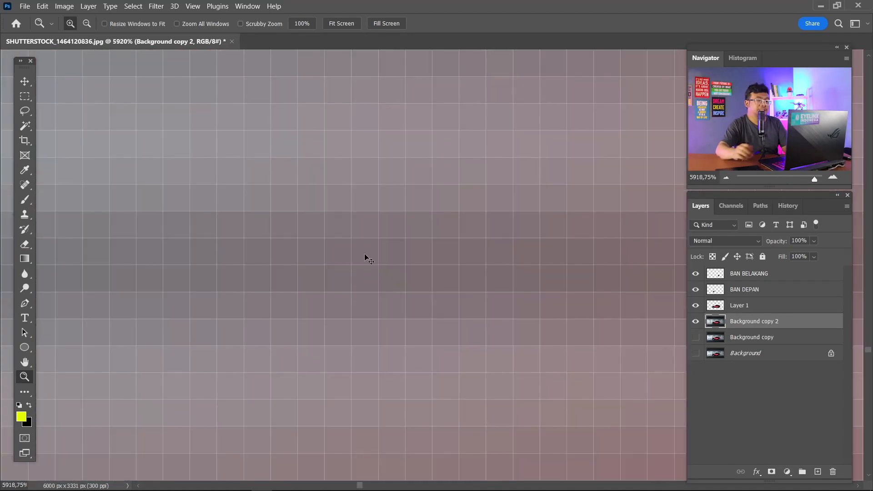
key(ctrl+0)
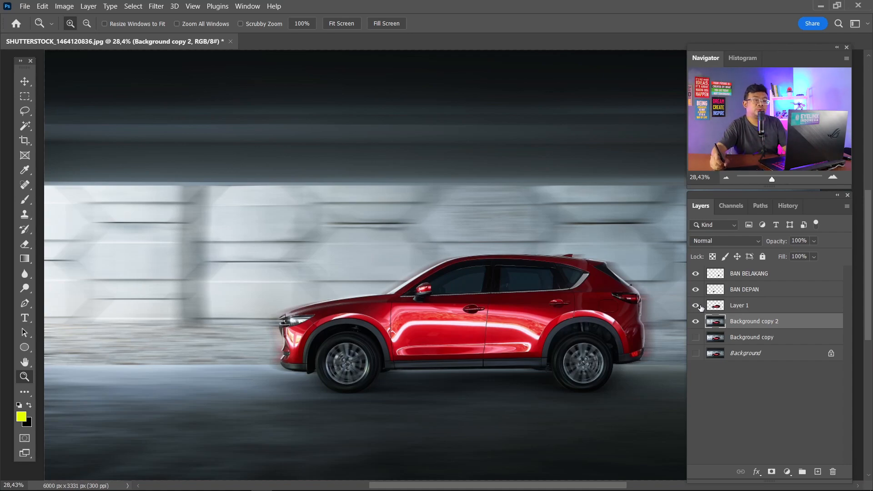
drag(700, 308, 695, 274)
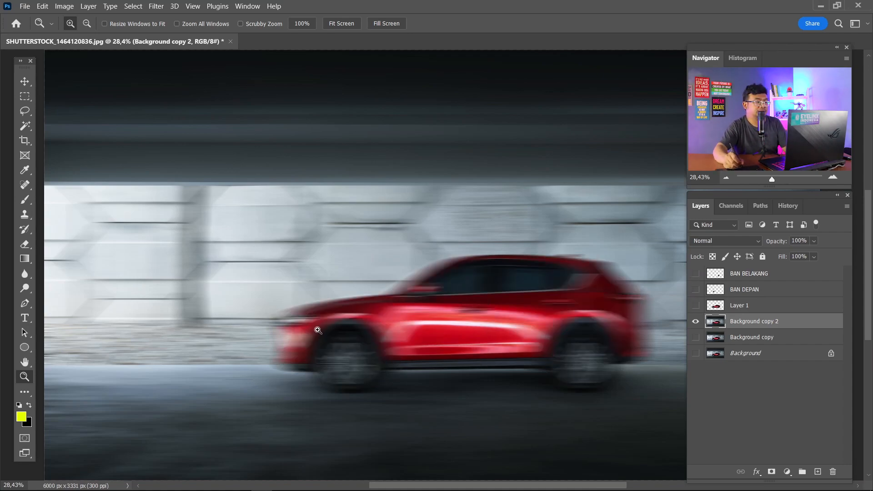
drag(696, 305, 696, 281)
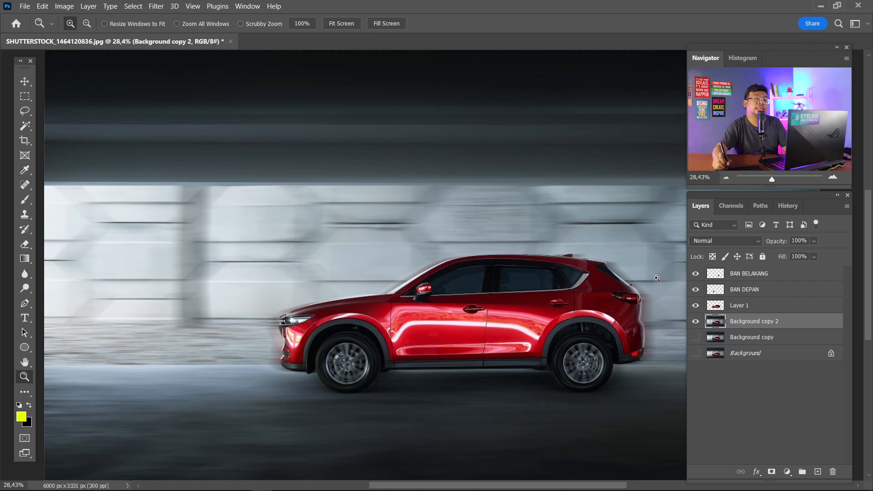
Step: Check Background copy 2 with the three car layers hidden and shown, and undo its Motion Blur
drag(570, 317, 477, 294)
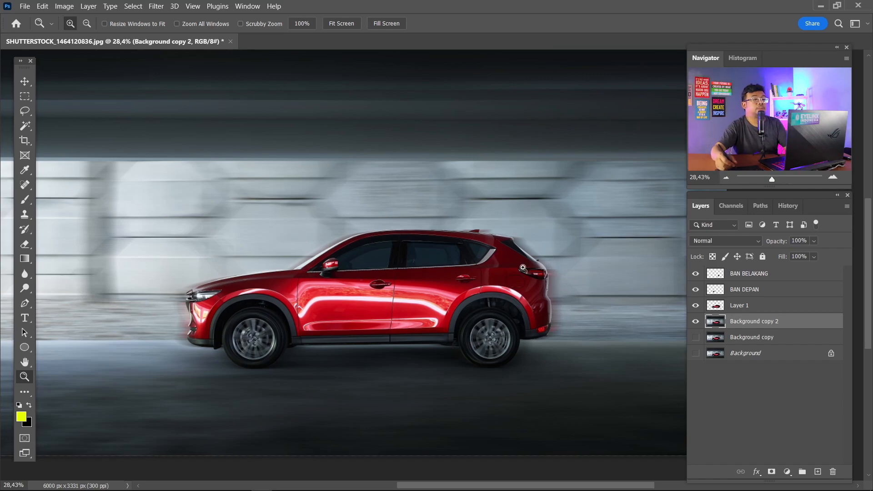
click(688, 319)
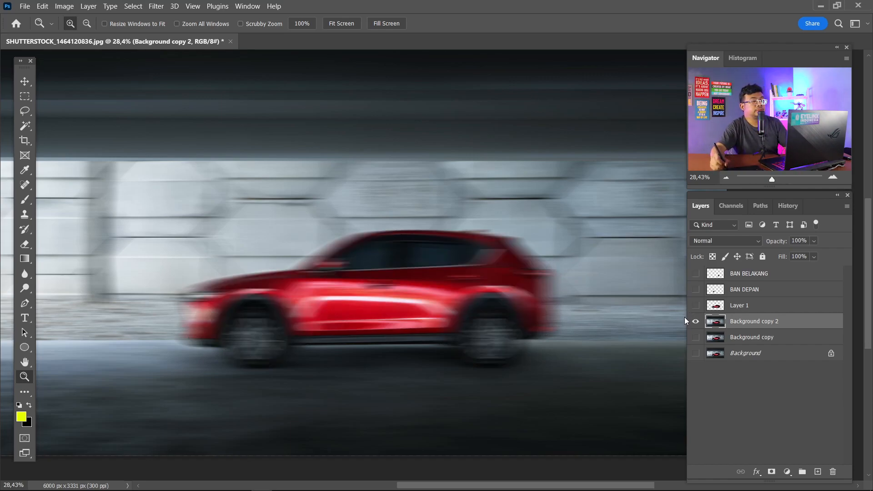
click(696, 321)
click(696, 322)
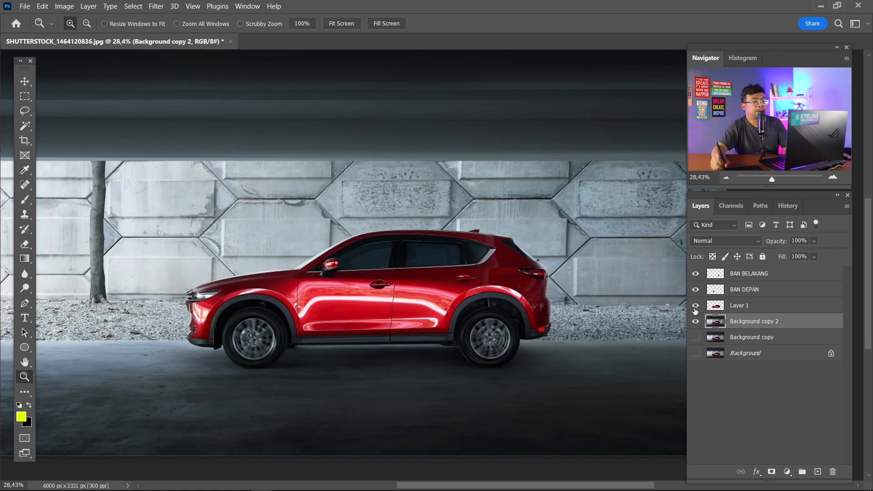
Step: Hide Layer 1, BAN DEPAN and BAN BELAKANG so that only Background copy 2 is displayed
drag(696, 305, 696, 274)
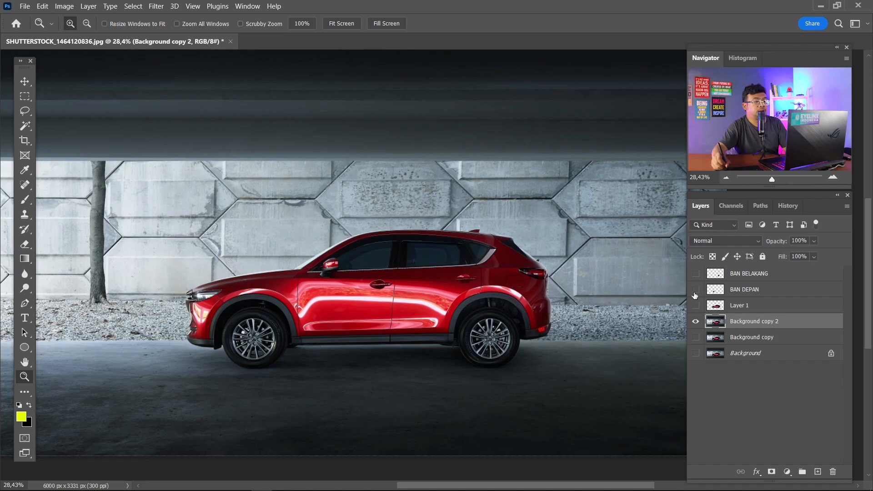
click(696, 322)
click(696, 322)
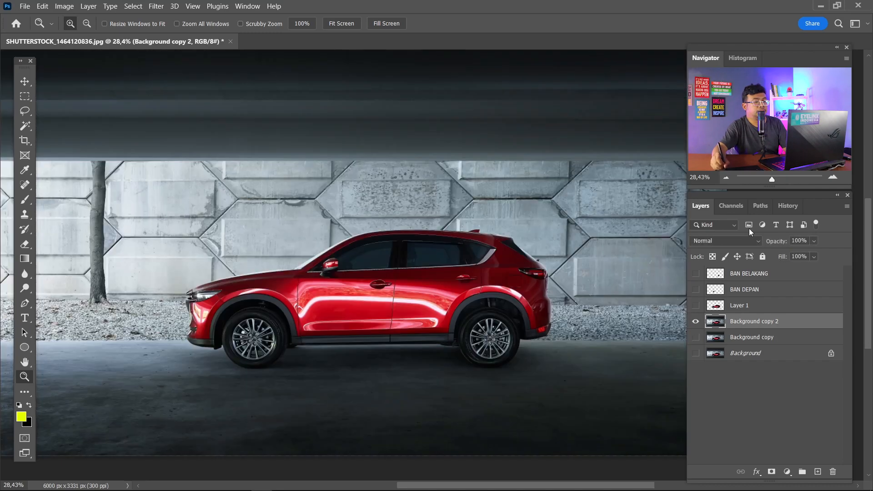
Step: Load Path 1 as a selection around the car, keeping Background copy 2 as the active layer
click(761, 205)
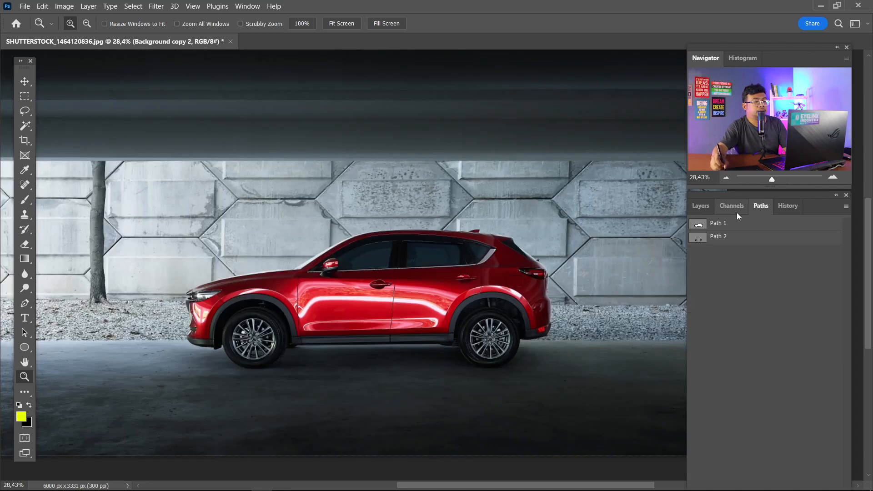
ctrl+click(698, 223)
click(700, 206)
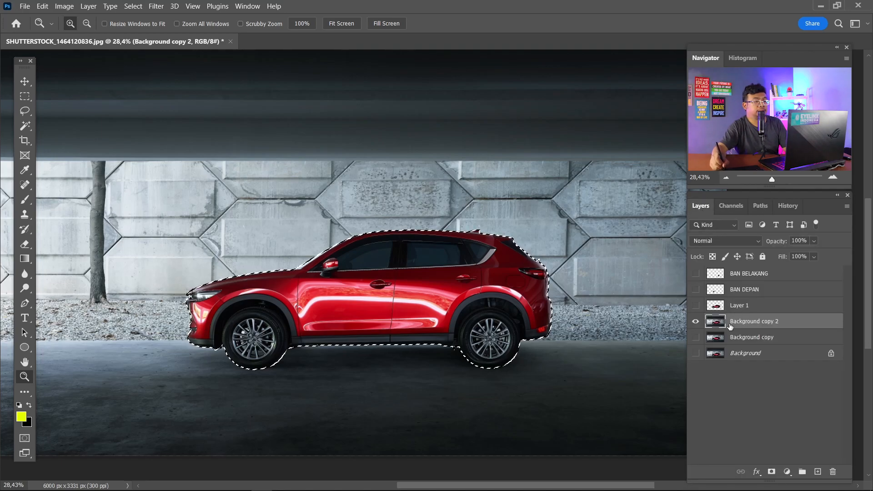
click(760, 206)
click(699, 207)
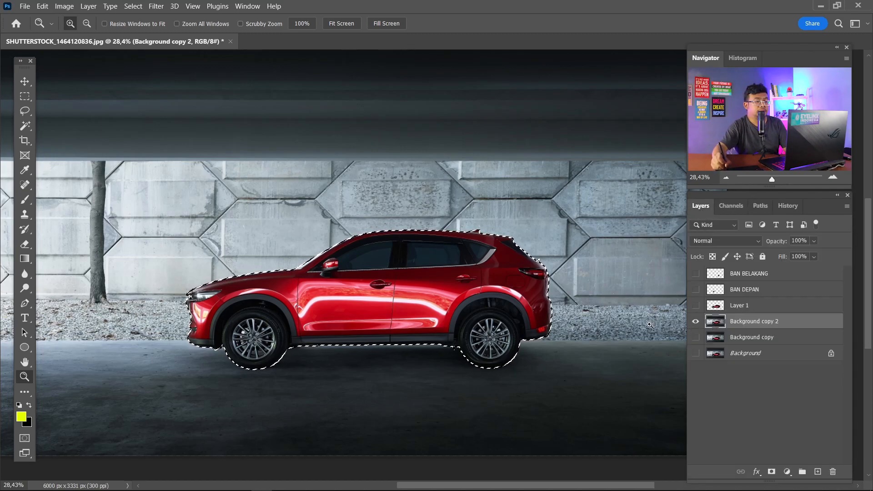
Step: Expand the car selection slightly outward, checking its outline along the rear bumper
drag(538, 280, 572, 309)
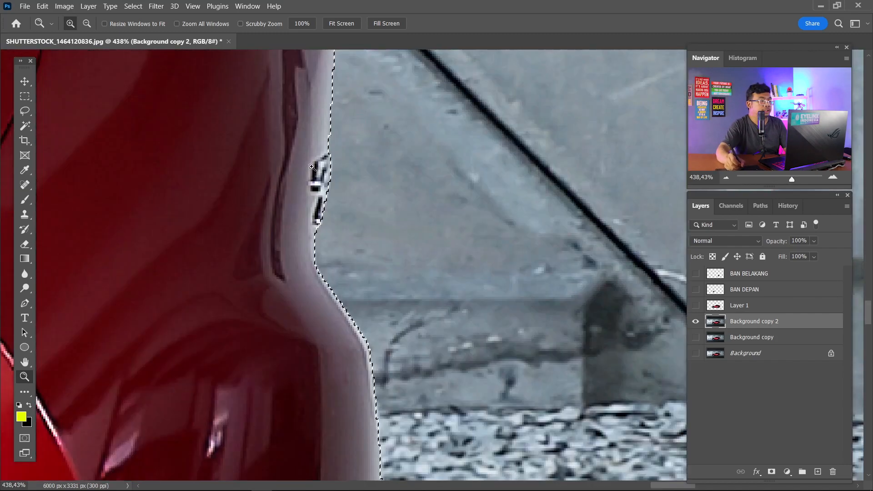
click(137, 7)
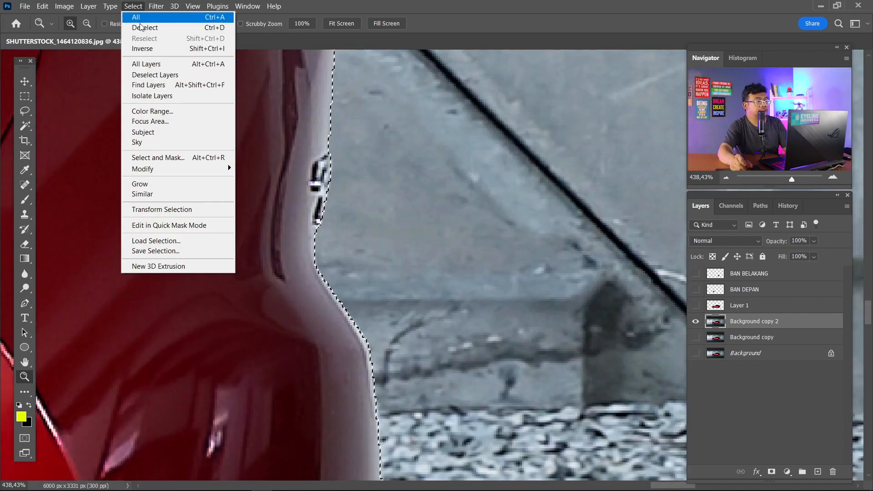
mouse_move(208, 173)
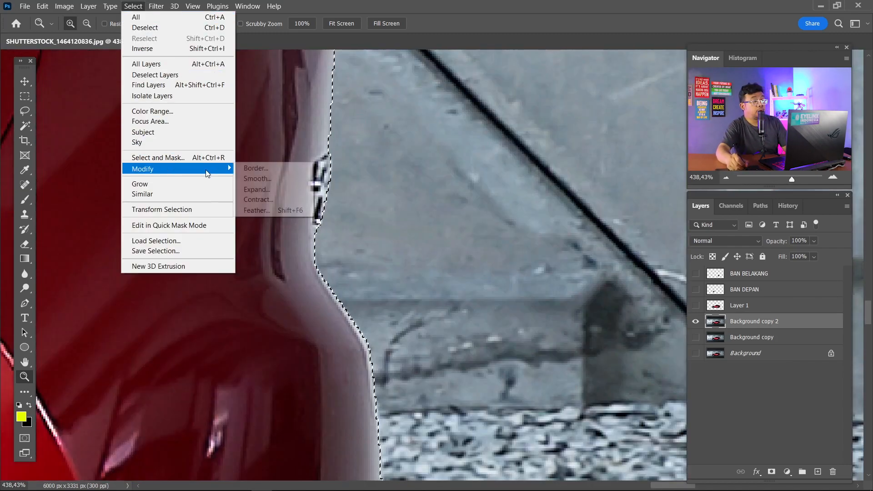
click(257, 188)
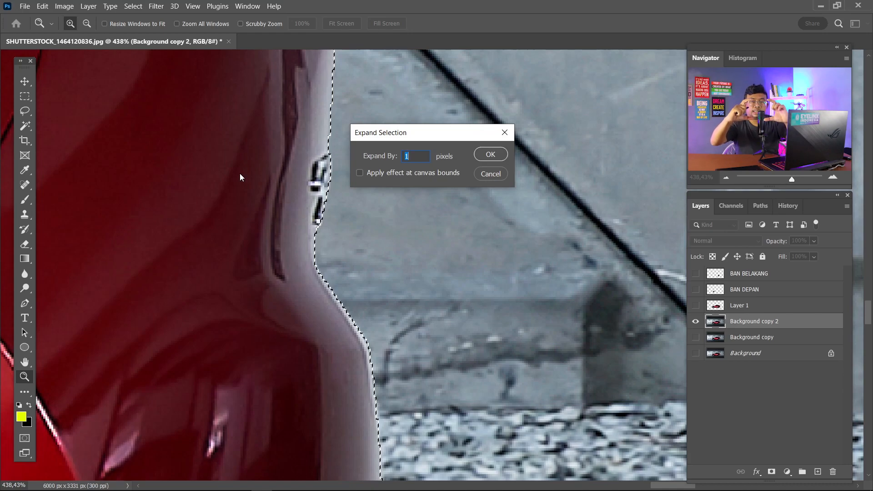
key(Return)
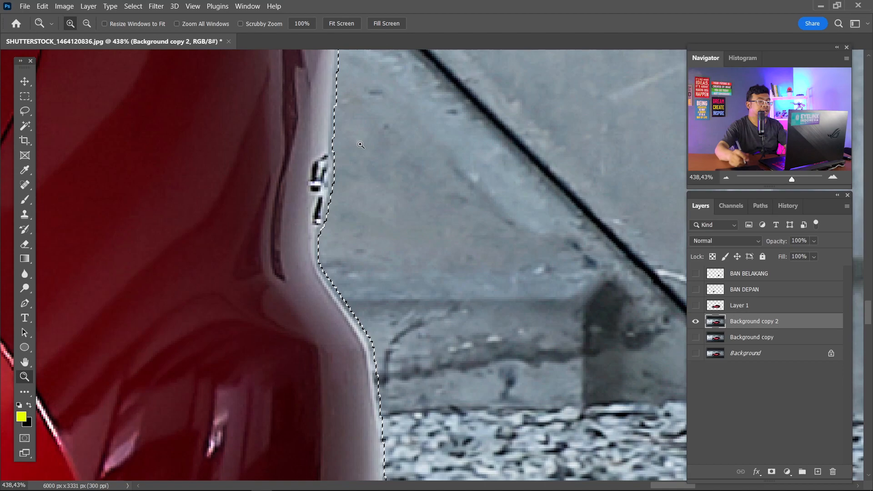
key(ctrl+minus)
key(ctrl+minus)
key(ctrl+minus)
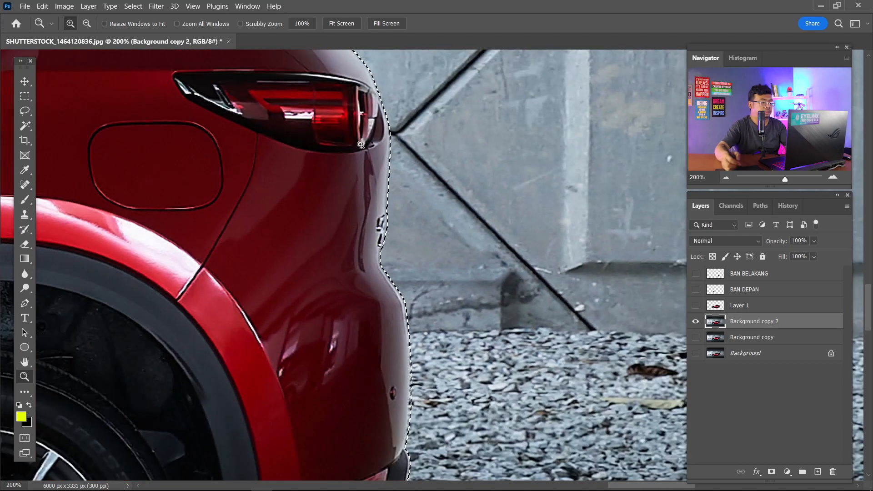
Step: Apply a feather to the expanded car selection
key(m)
right_click(374, 191)
click(391, 215)
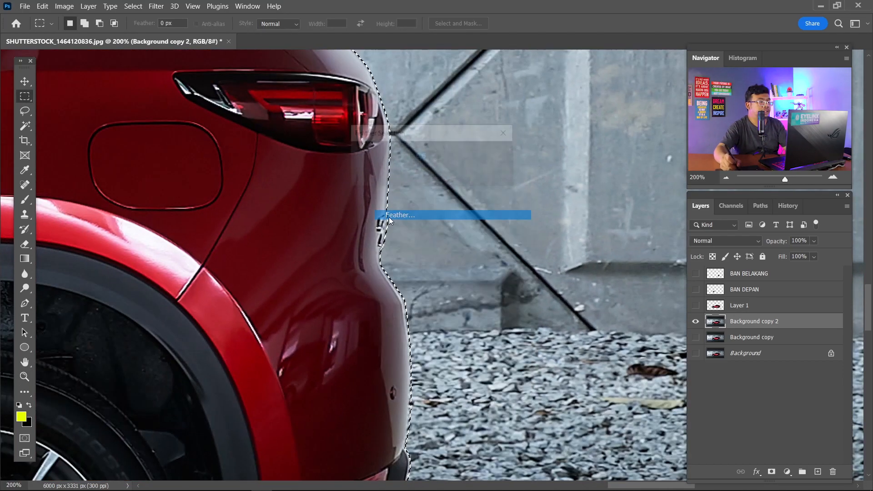
click(494, 152)
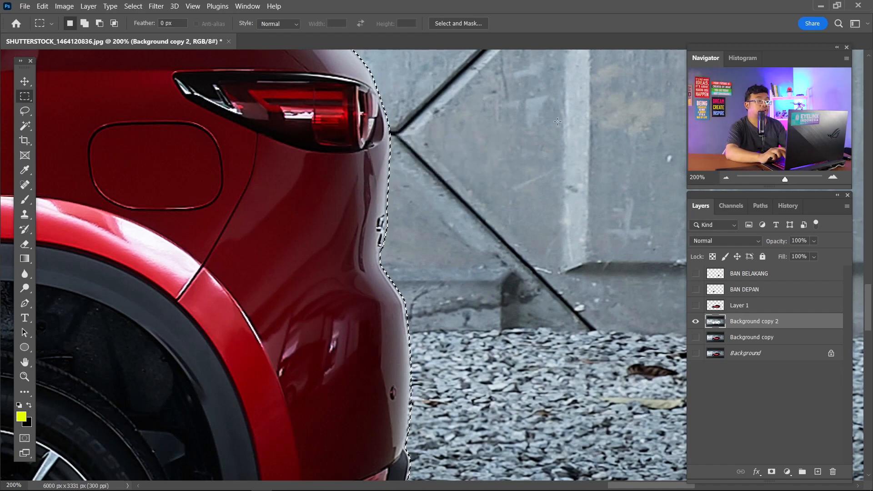
Step: Delete the selected car area from the Background copy 2 layer and deselect
key(Delete)
key(ctrl+d)
key(ctrl+0)
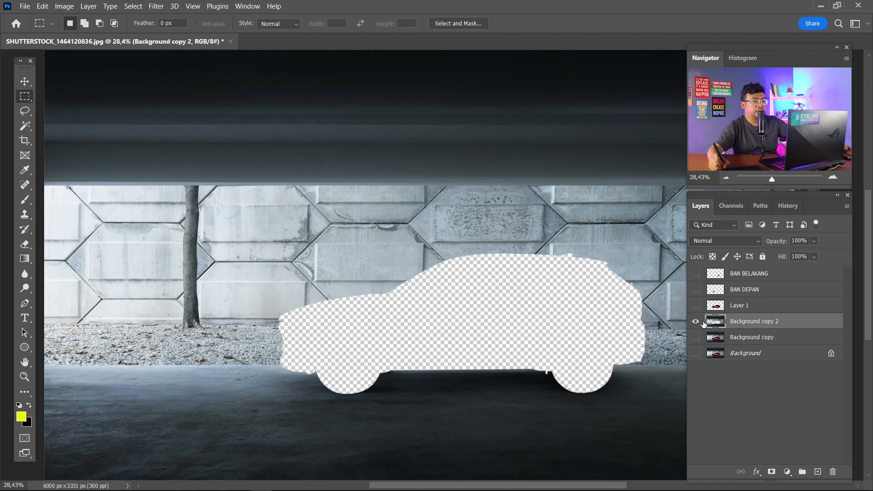
Step: Show Layer 1, BAN DEPAN and BAN BELAKANG and check the cut-out edge under the car and around its wheels
drag(694, 307, 694, 276)
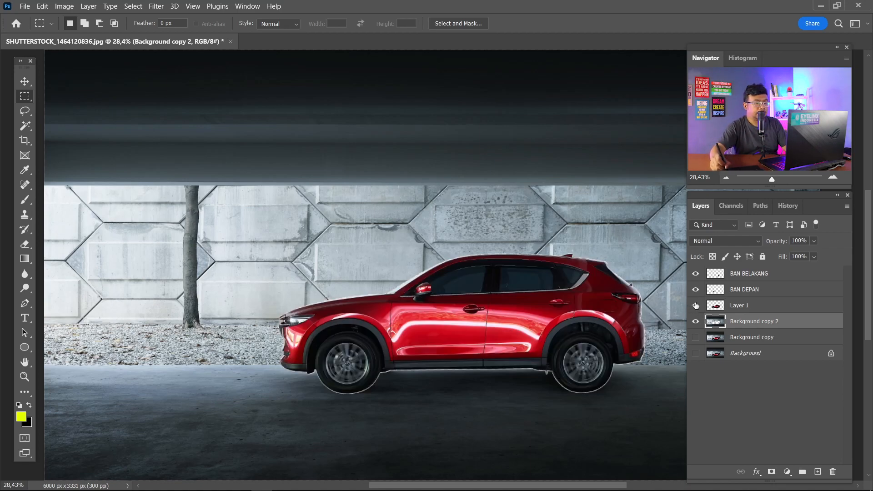
key(z)
scroll(424, 385, up, 10)
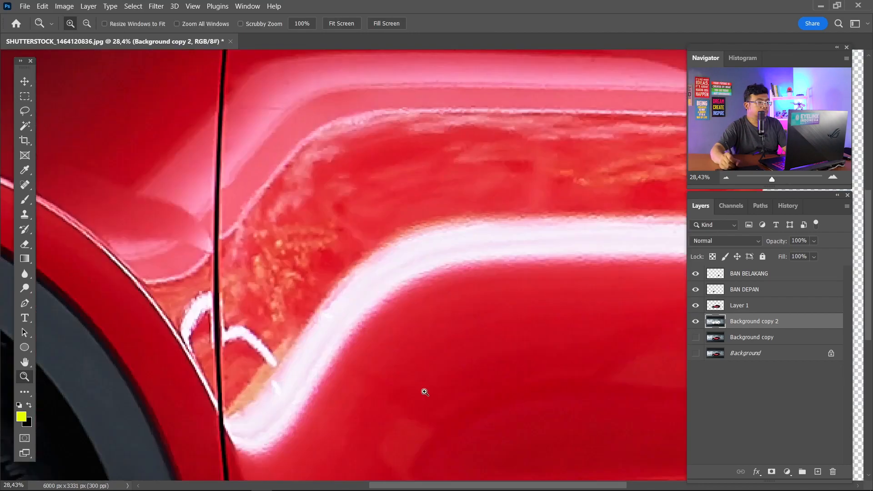
scroll(273, 232, down, 5)
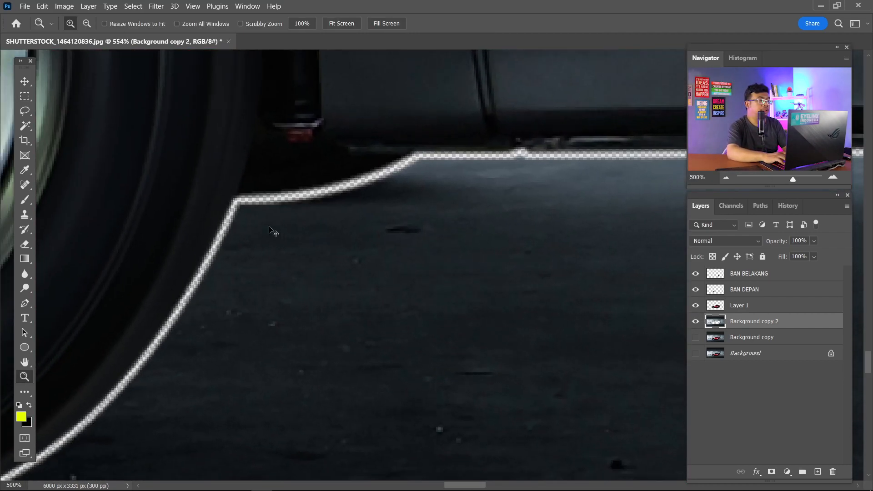
scroll(273, 232, down, 6)
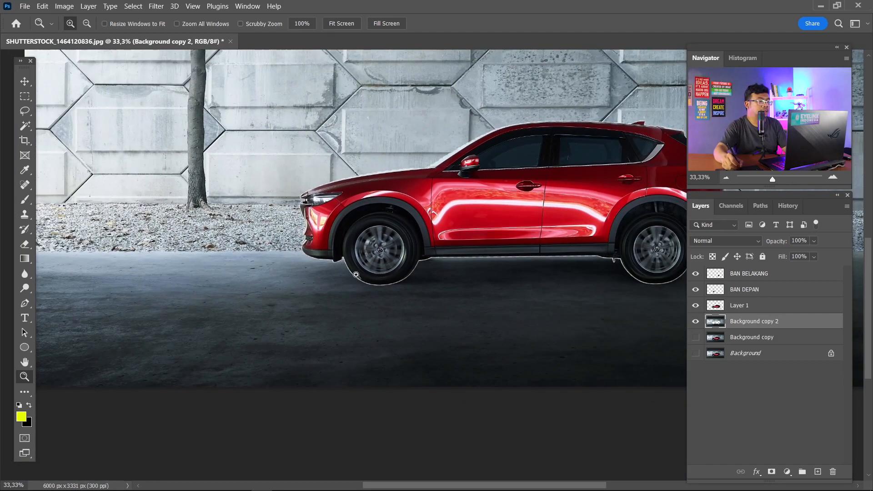
drag(409, 253, 334, 271)
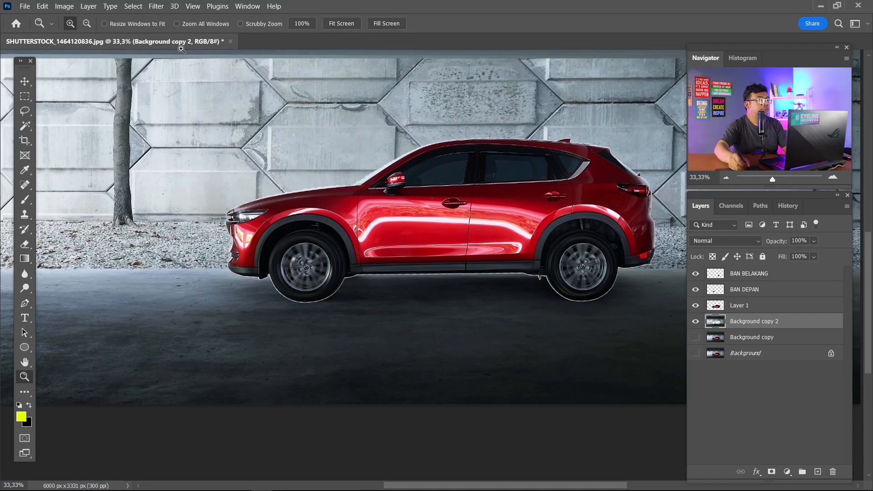
click(133, 7)
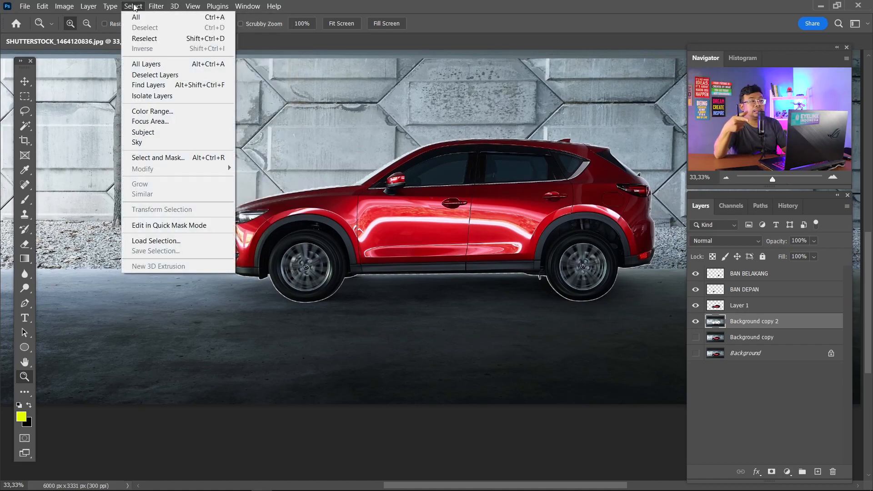
click(564, 22)
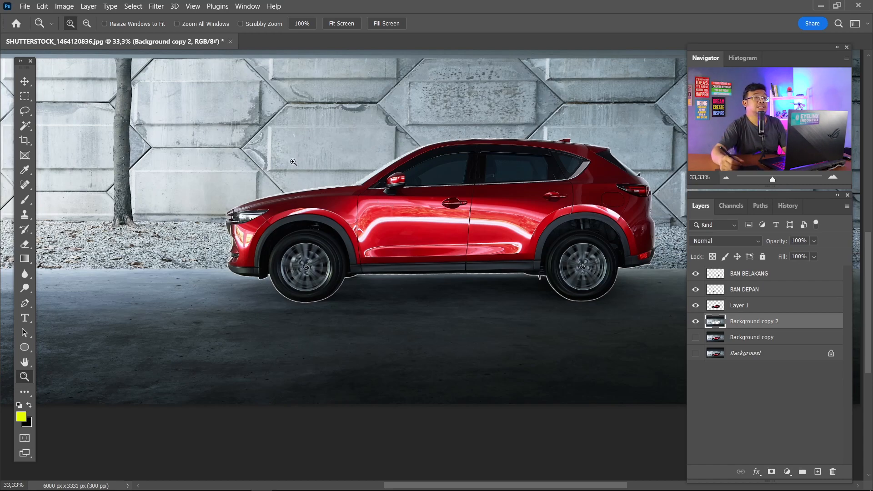
Step: Apply a Motion Blur to the Background copy 2 layer with an angle of 0° and a distance of 125 pixels
click(156, 5)
mouse_move(255, 141)
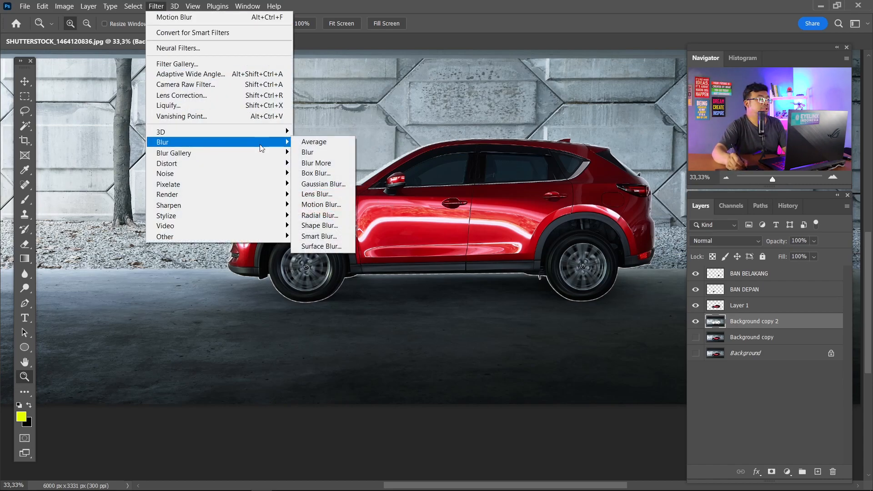
click(322, 205)
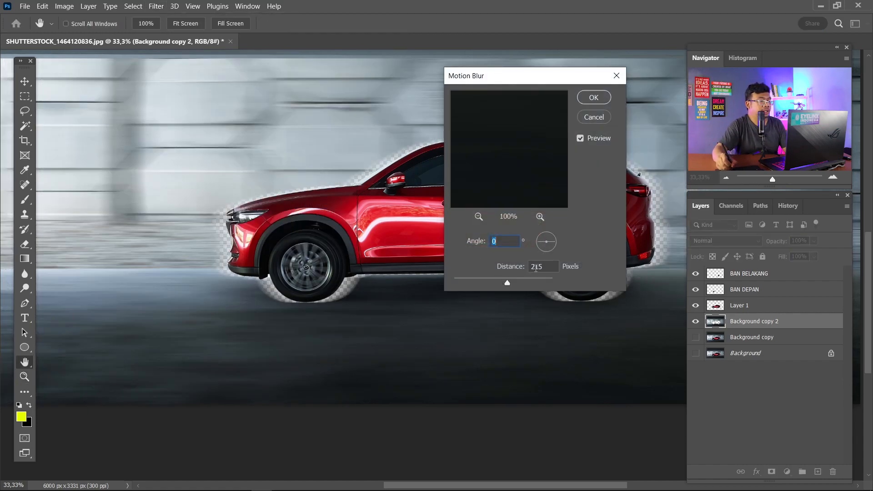
click(484, 281)
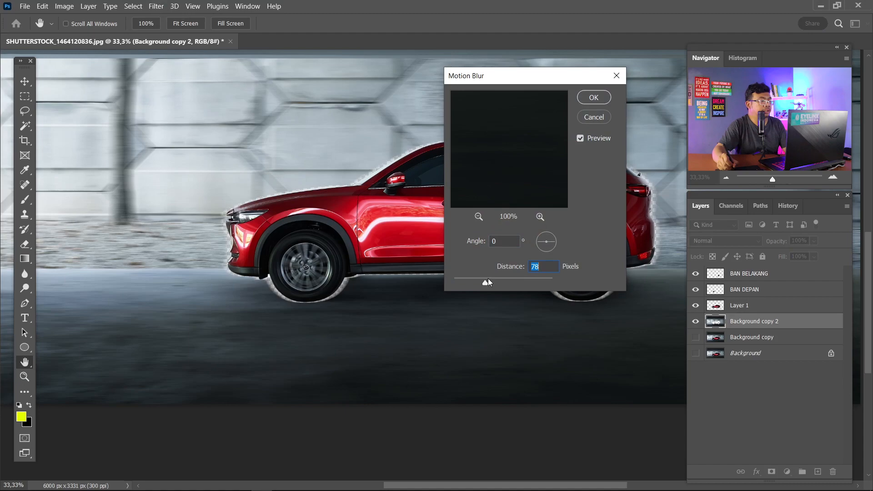
drag(488, 280, 490, 280)
click(541, 266)
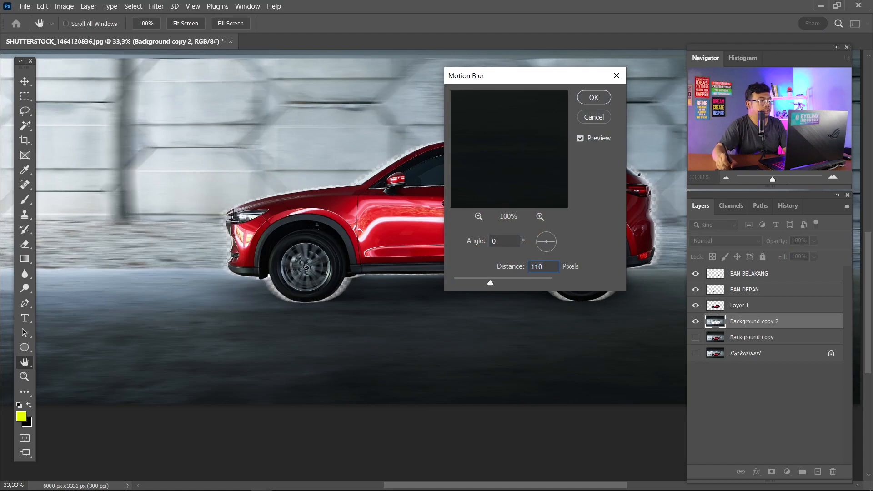
key(BackSpace)
key(BackSpace)
text(25)
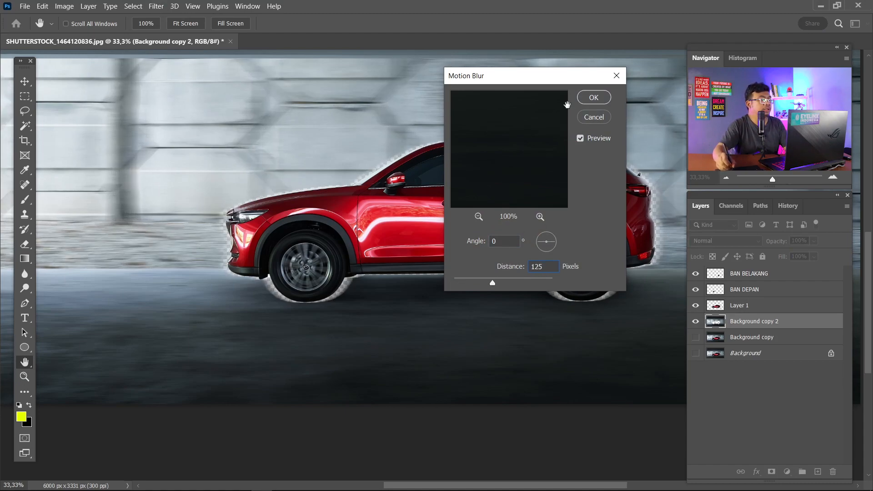
click(604, 99)
Step: Examine the blurred background's edge around the car body and both wheels, up close and in the overall view
key(ctrl+minus)
key(ctrl+minus)
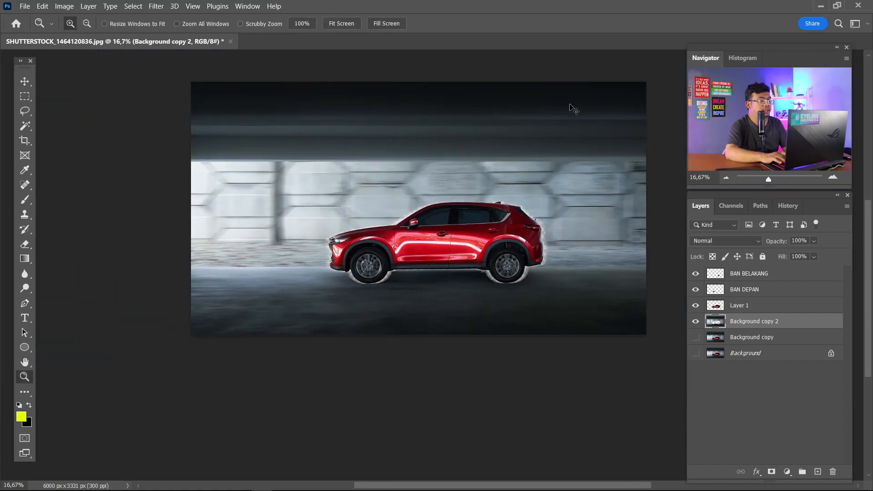
key(ctrl+plus)
key(ctrl+plus)
key(ctrl+plus)
key(ctrl+plus)
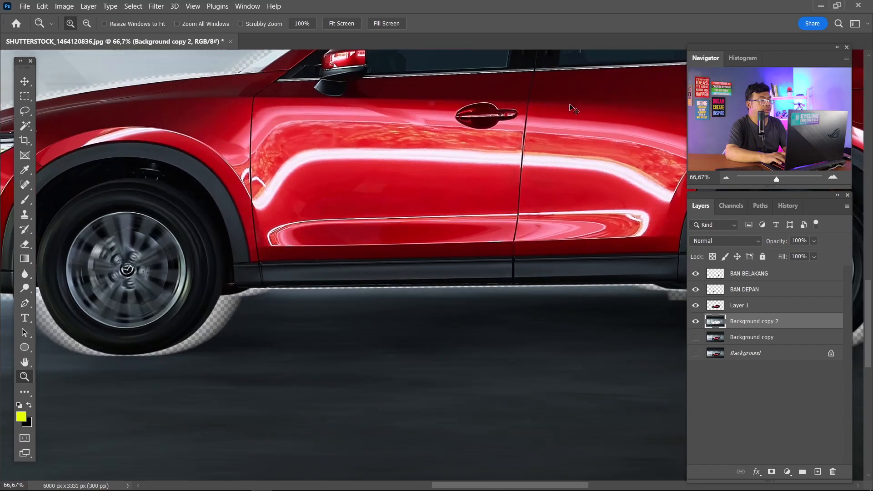
key(ctrl+minus)
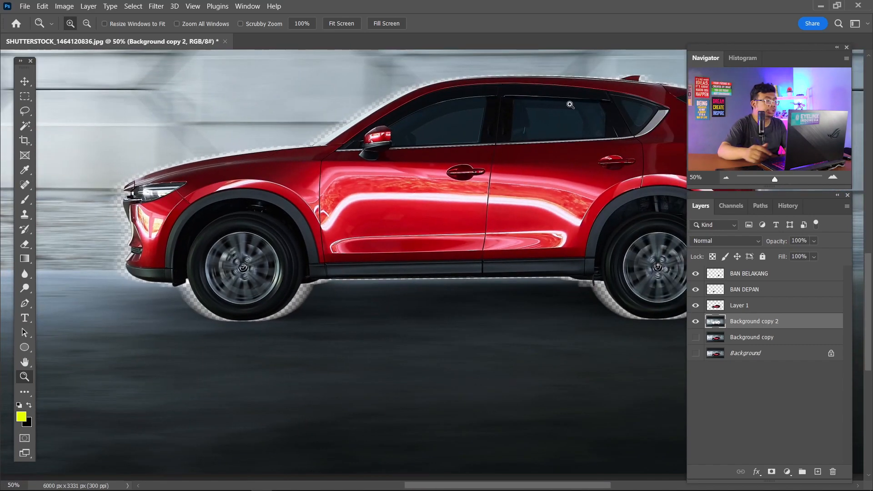
drag(362, 260, 541, 247)
key(ctrl+minus)
key(ctrl+minus)
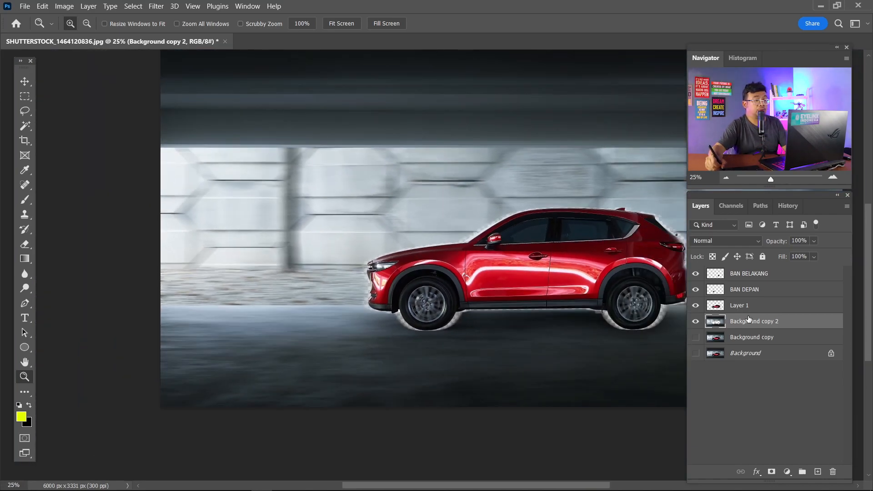
Step: Duplicate the blurred Background copy 2 layer to fill in the semi-transparent edge around the car
click(431, 298)
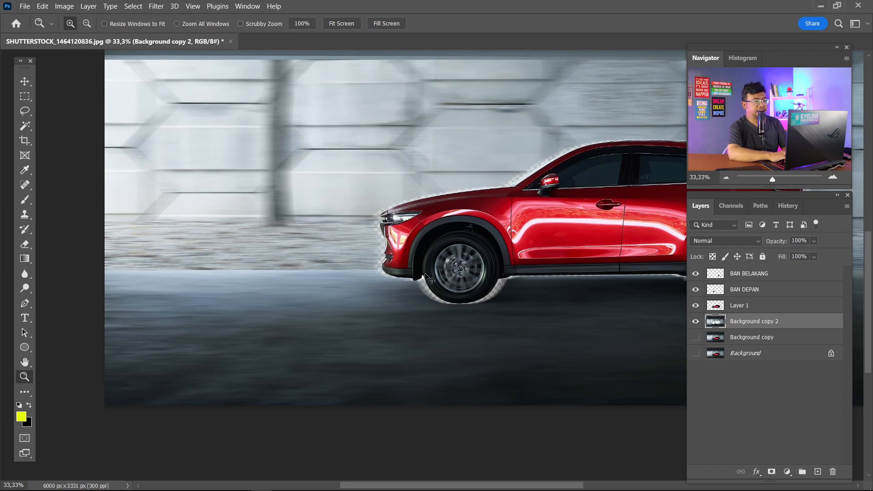
key(ctrl+j)
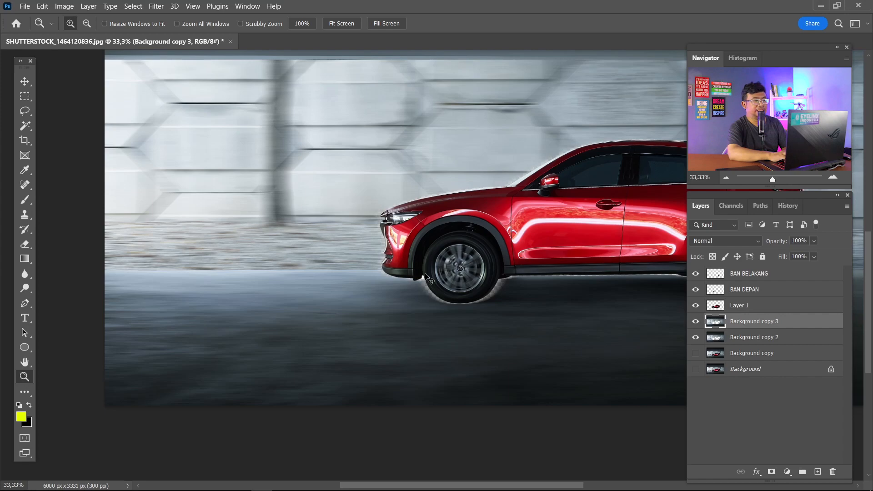
Step: Duplicate the blurred background layer four more times to fill the semi-transparent edge around the front bumper and wheel
drag(370, 244, 466, 295)
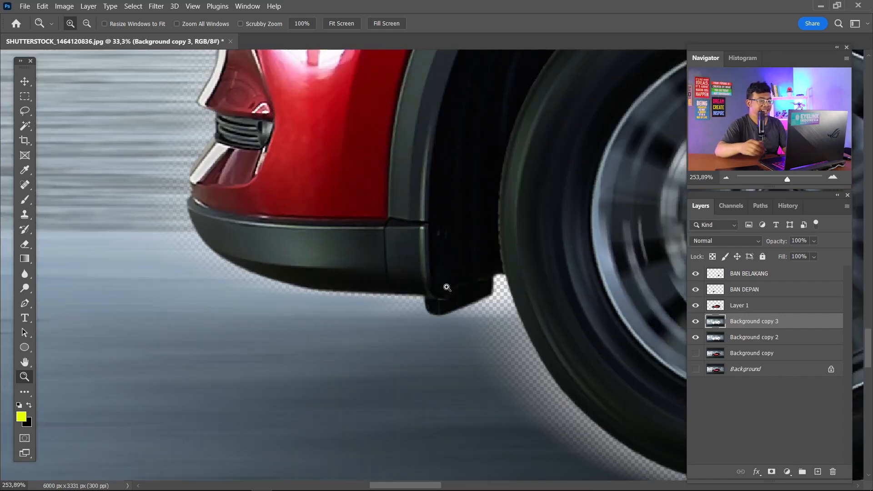
key(ctrl+j)
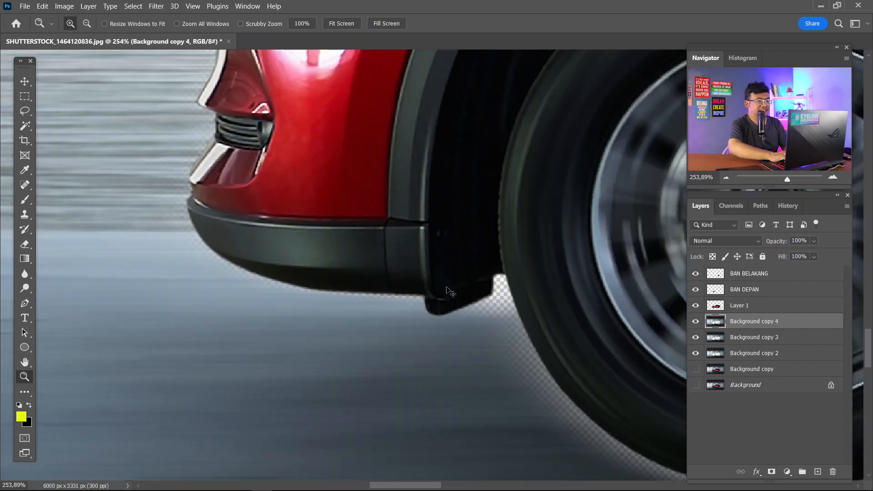
key(ctrl+j)
key(ctrl+j)
key(ctrl+j)
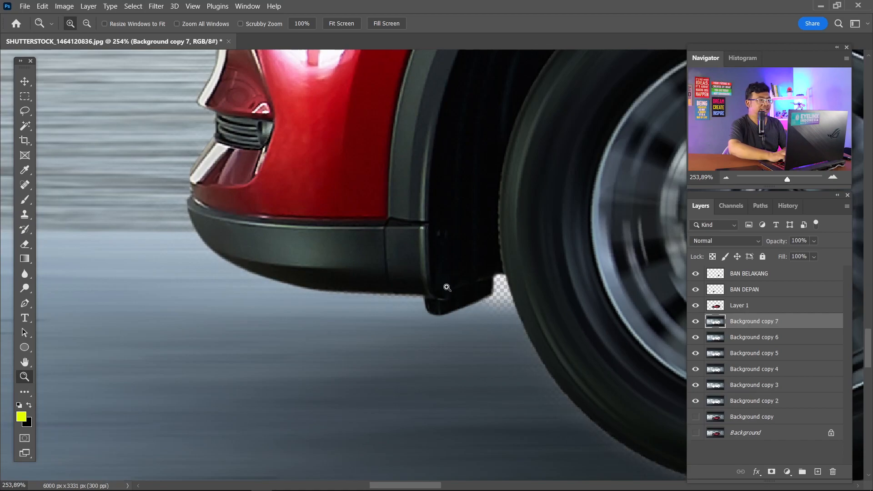
Step: Check the edge around the car's rear and merge the layers Background copy 2 through Background copy 7 into one
key(ctrl+0)
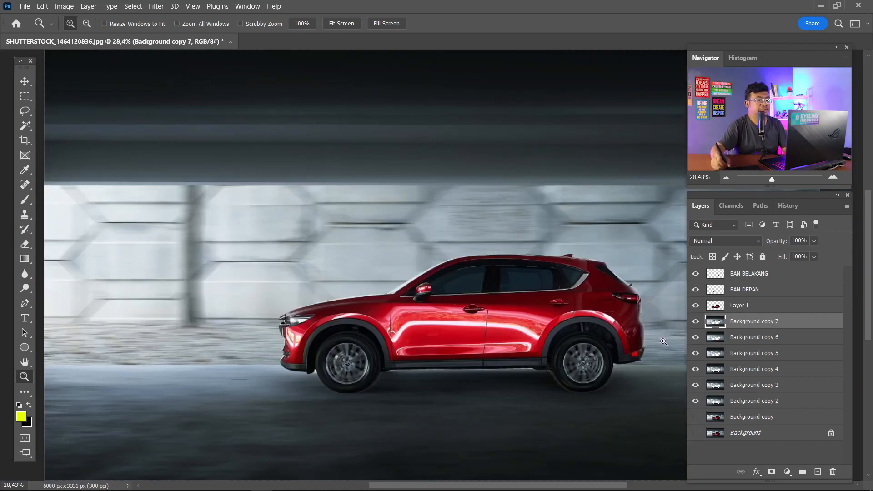
drag(624, 306, 665, 359)
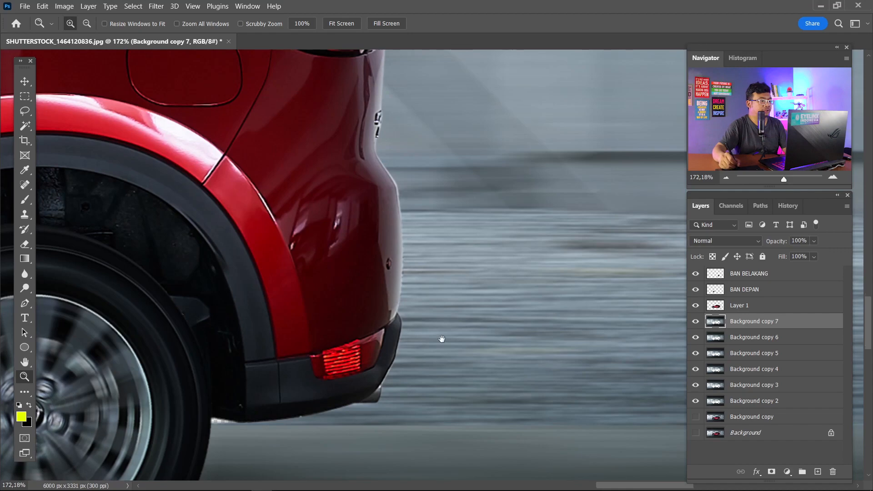
drag(442, 339, 462, 251)
drag(383, 324, 425, 286)
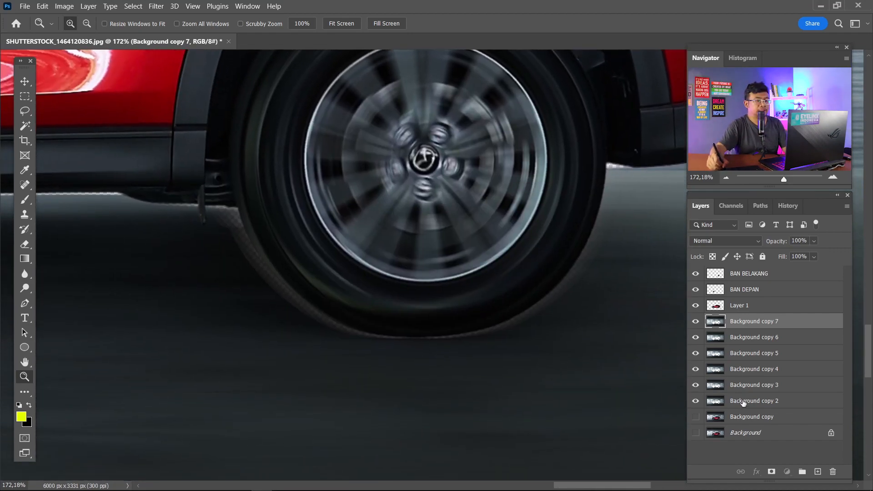
shift+click(741, 401)
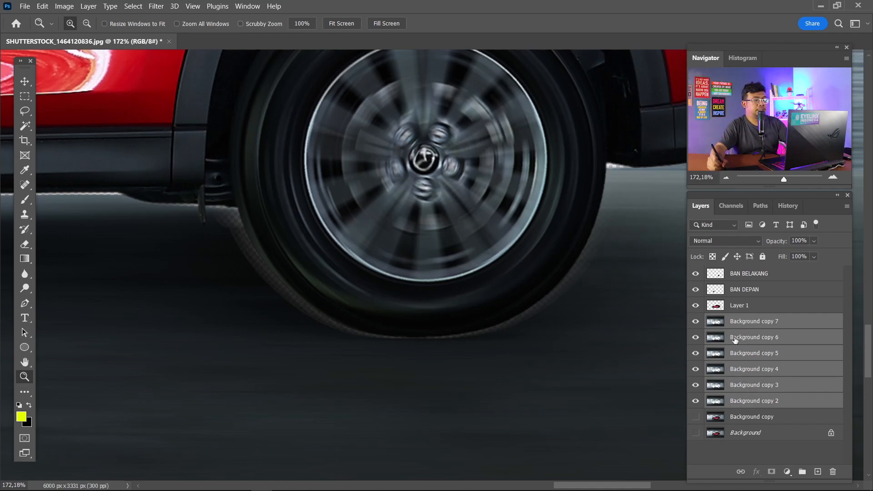
key(ctrl+e)
Step: Lasso the road area just behind the rear wheel and feather the selection by 10 pixels
scroll(552, 310, right, 5)
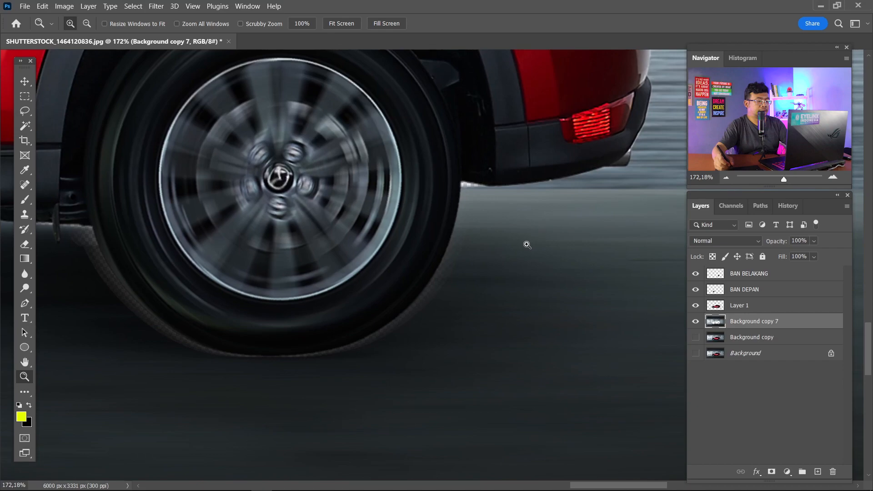
key(l)
mouse_move(490, 203)
mouse_down()
mouse_move(420, 374)
mouse_move(447, 307)
mouse_move(426, 385)
mouse_move(523, 383)
mouse_move(577, 363)
mouse_move(607, 246)
mouse_move(608, 208)
mouse_move(546, 201)
mouse_up()
right_click(528, 230)
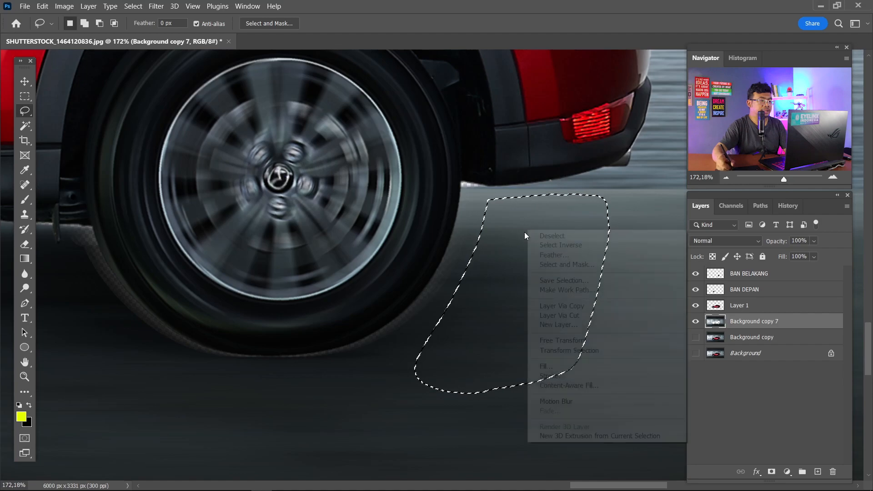
click(542, 255)
text(10)
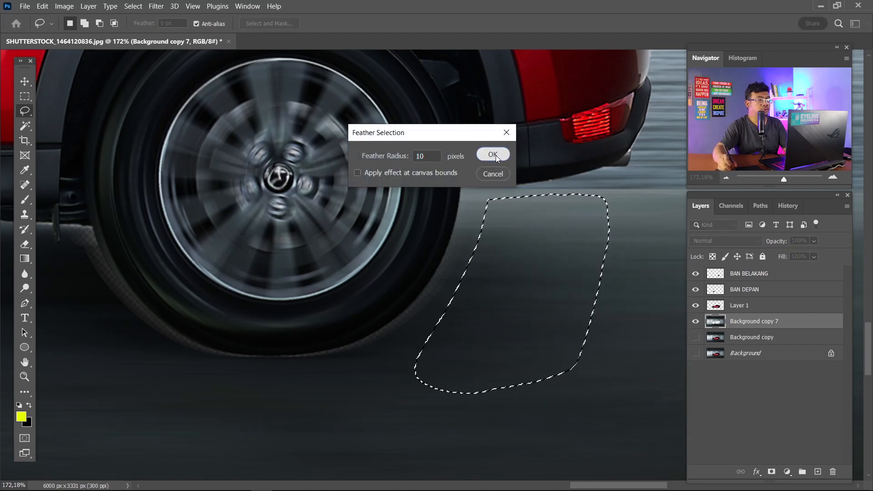
click(493, 155)
Step: Copy the selected road area to a new layer and stretch it toward the rear wheel to cover the transparent edge
key(ctrl+j)
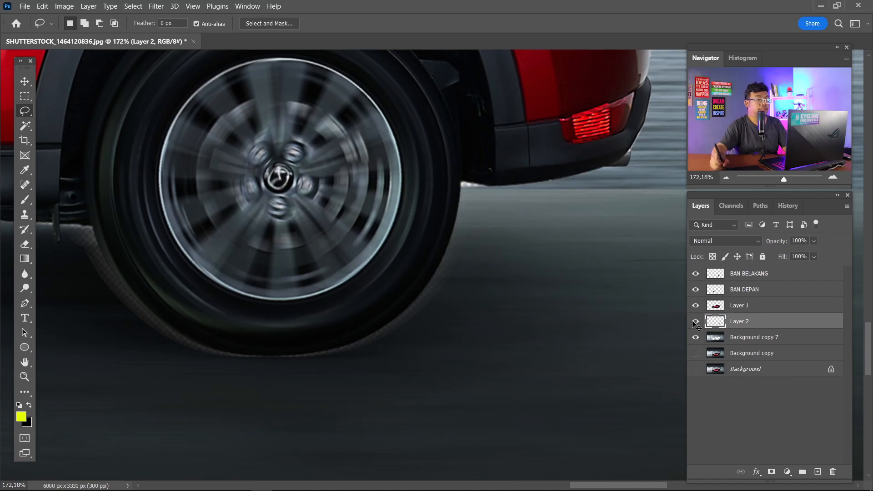
key(ctrl+t)
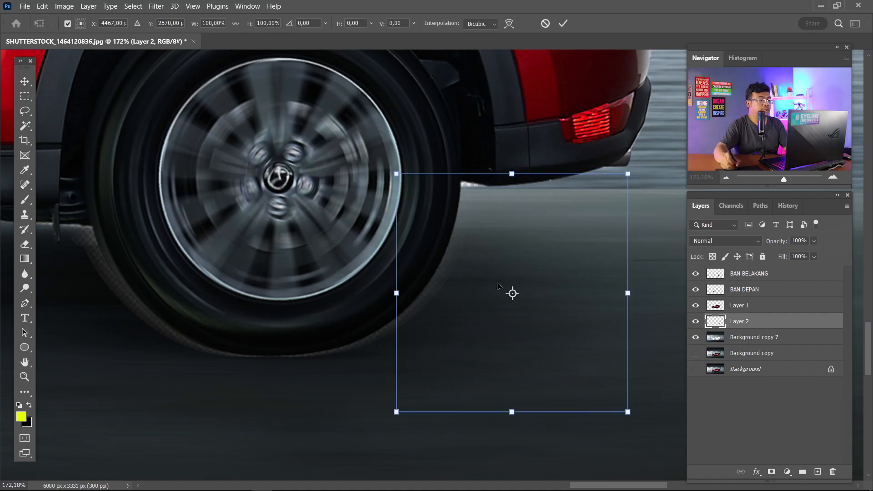
drag(393, 289, 362, 308)
key(Return)
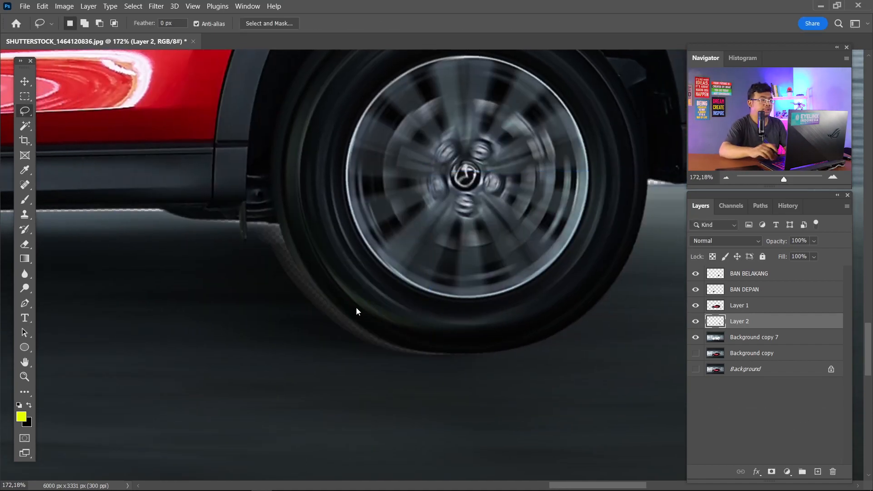
Step: Lasso the road area in front of the rear wheel, including the tyre's lower front edge, and feather it by 10 pixels
drag(388, 271, 497, 247)
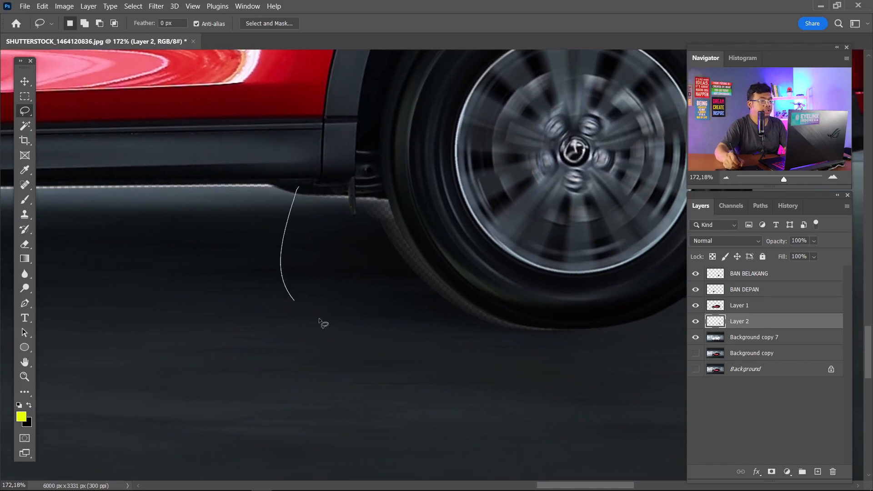
drag(320, 320, 546, 335)
mouse_move(578, 272)
mouse_down()
mouse_move(459, 158)
mouse_move(314, 186)
mouse_up()
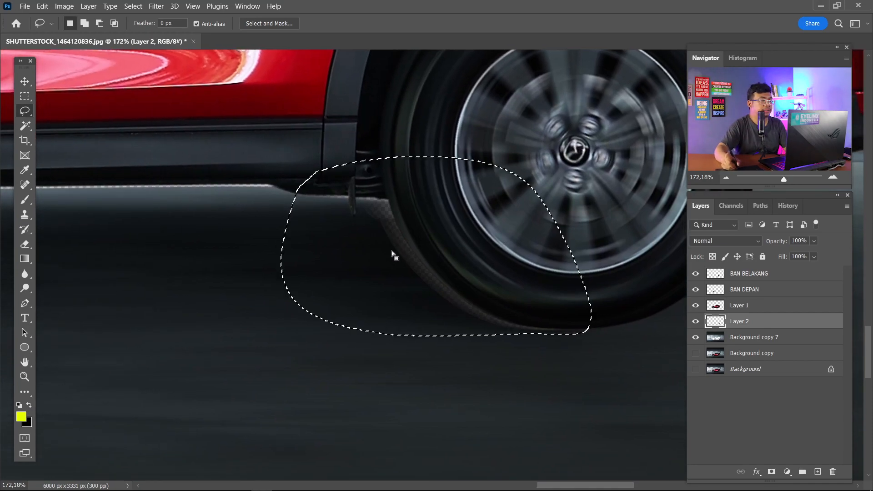
right_click(391, 251)
click(421, 277)
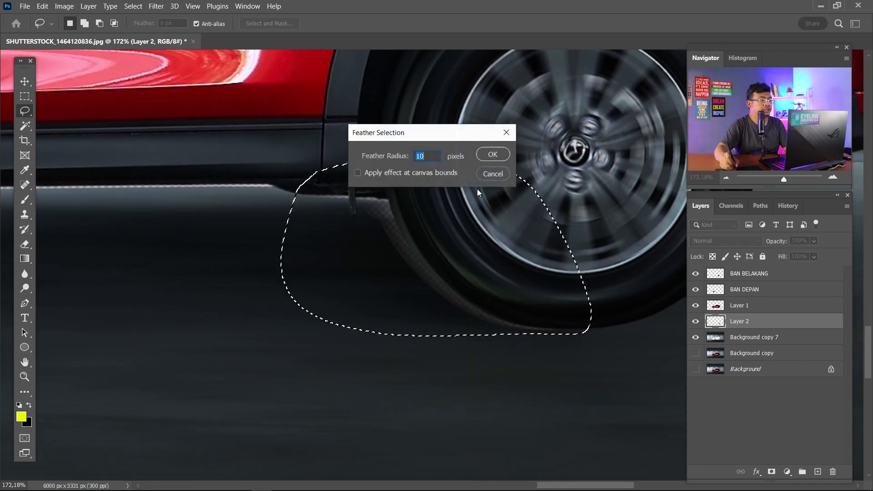
click(493, 151)
Step: Copy the selected area of Background copy 7 to a new layer and stretch it toward the rear wheel's front edge
click(737, 337)
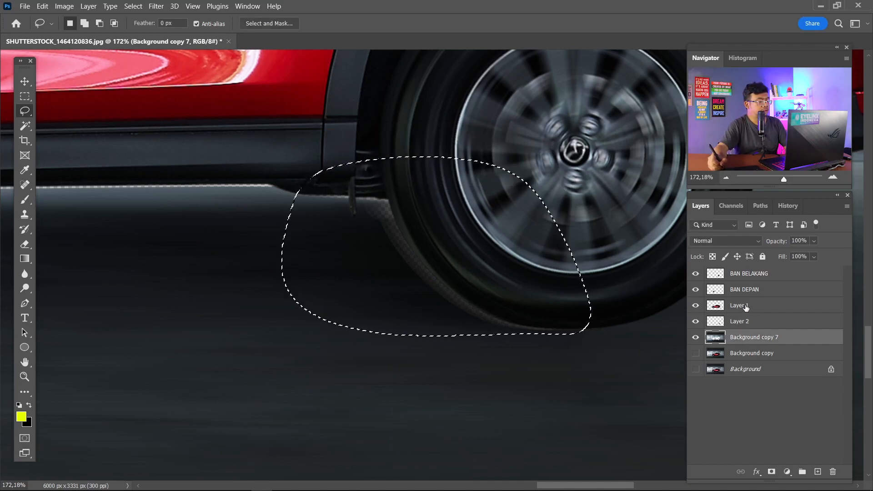
key(ctrl+c)
key(ctrl+v)
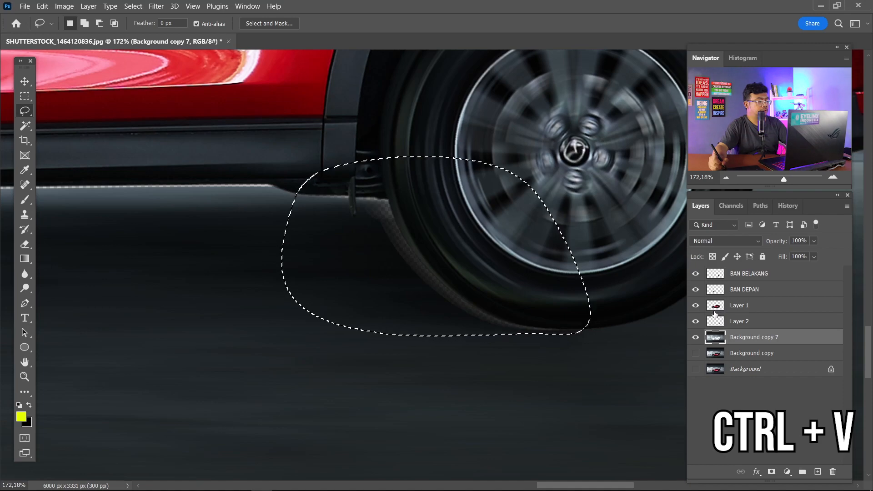
key(ctrl+v)
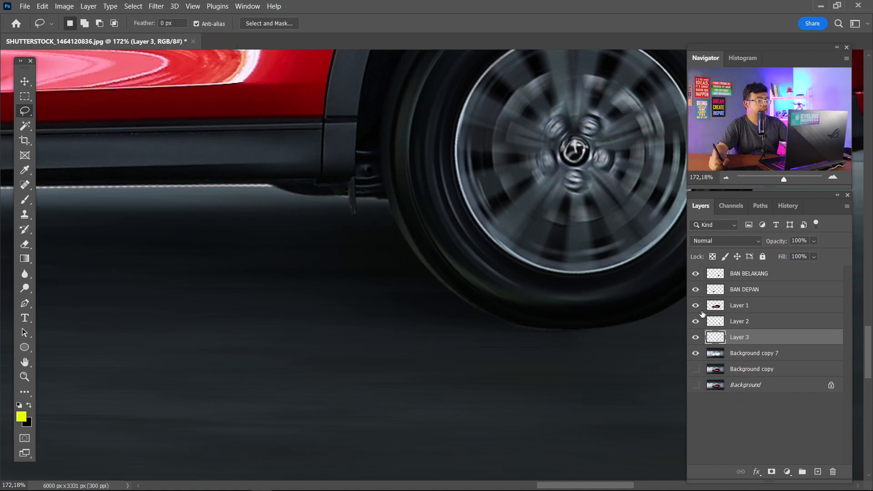
key(ctrl+t)
drag(609, 271, 636, 271)
key(Return)
Step: Lasso the road area just behind the front wheel and feather the selection by 10 pixels with Background copy 7 active
scroll(534, 298, left, 10)
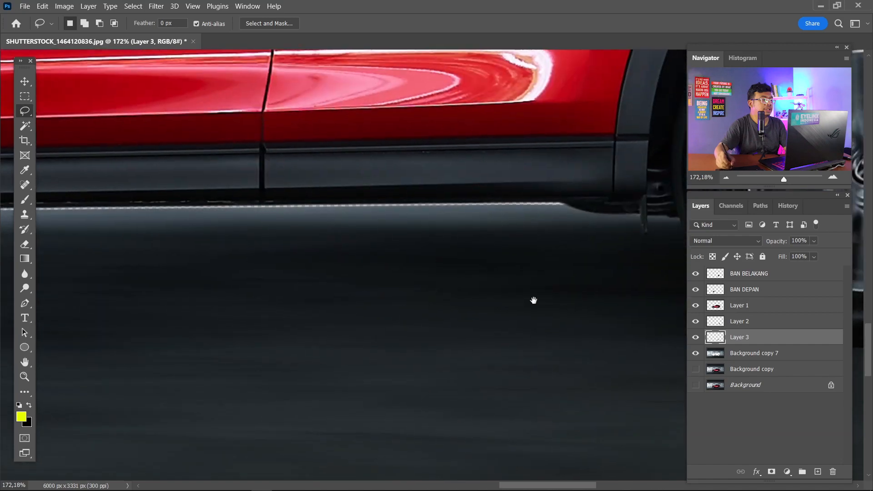
scroll(196, 246, left, 5)
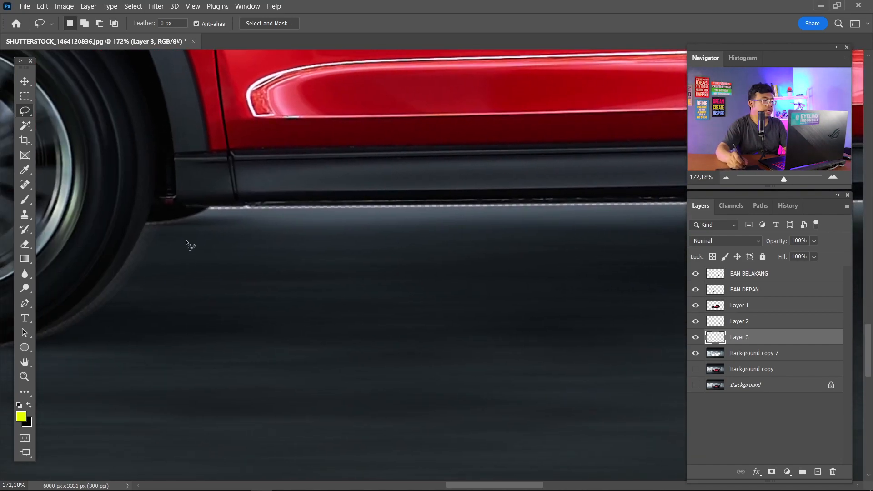
scroll(246, 243, left, 5)
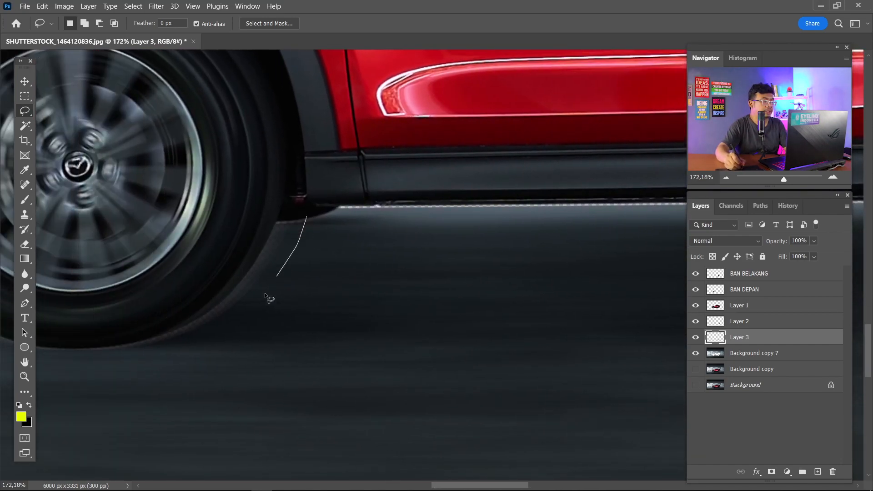
drag(437, 185, 308, 214)
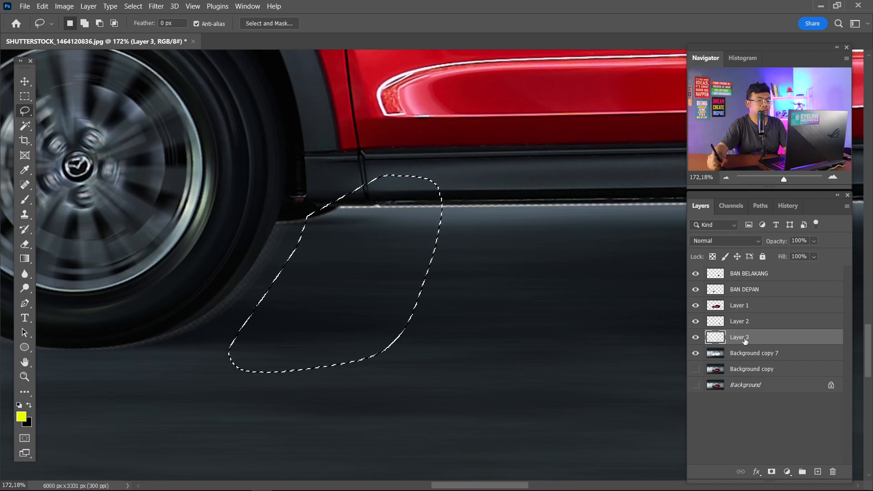
click(760, 354)
right_click(348, 278)
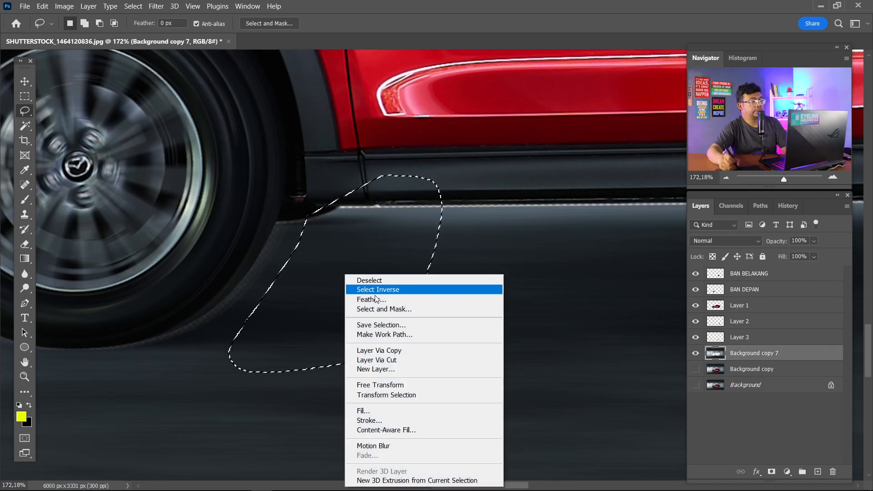
click(364, 298)
click(491, 155)
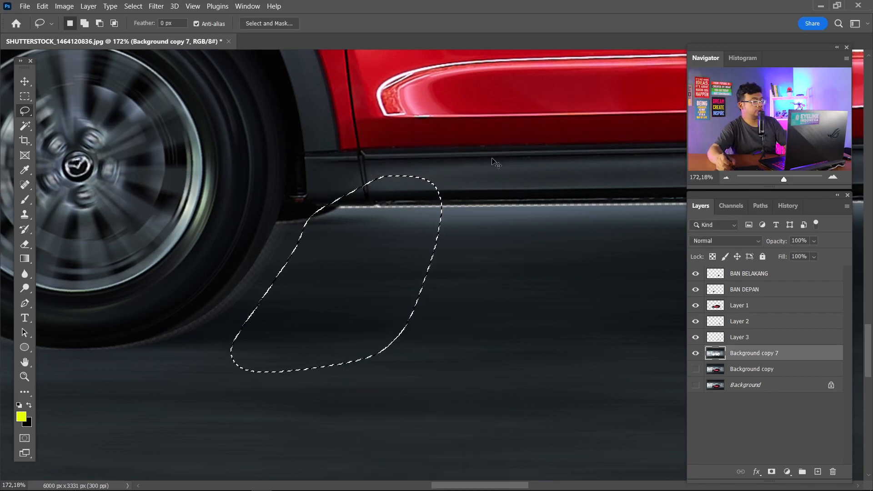
Step: Copy the selected road area to a new layer and stretch it under the front wheel to cover its rear edge
key(ctrl+j)
key(ctrl+t)
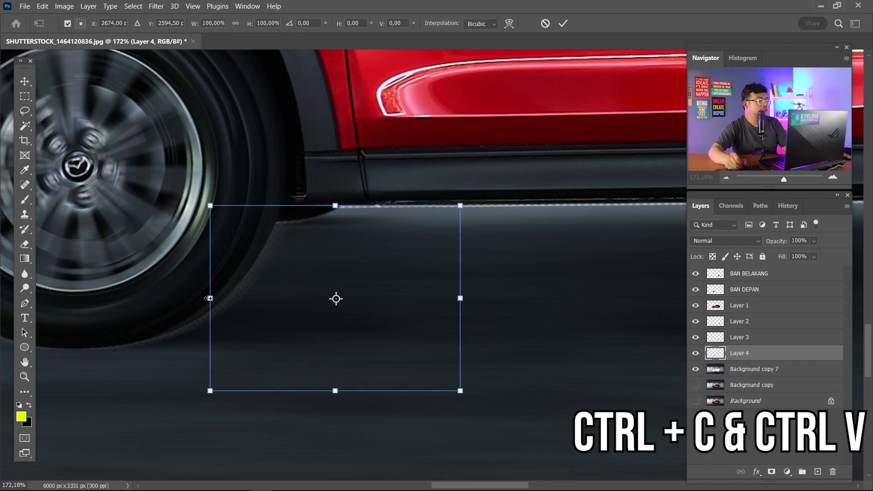
drag(208, 298, 37, 298)
drag(146, 292, 504, 264)
key(Return)
Step: Lasso the road area below the front bumper and around the front wheel's lower edge, and feather it by 10 pixels
drag(347, 245, 510, 261)
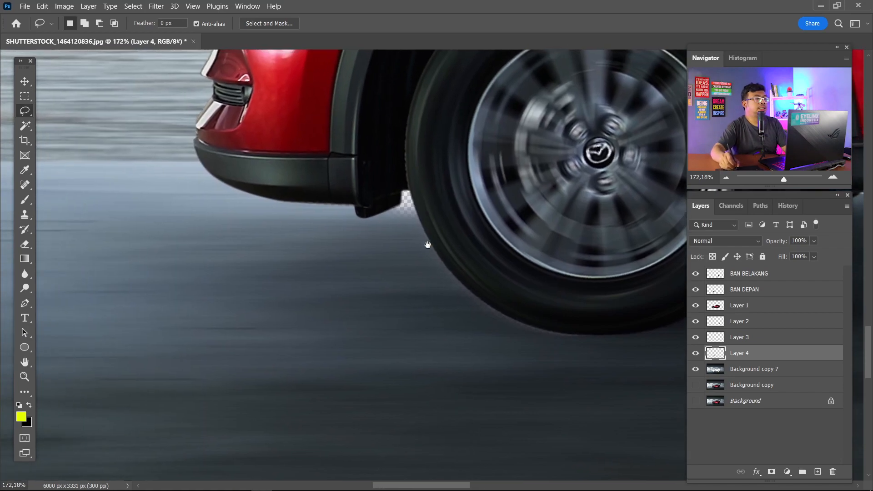
mouse_move(211, 259)
mouse_down()
mouse_move(249, 355)
mouse_move(450, 368)
mouse_up()
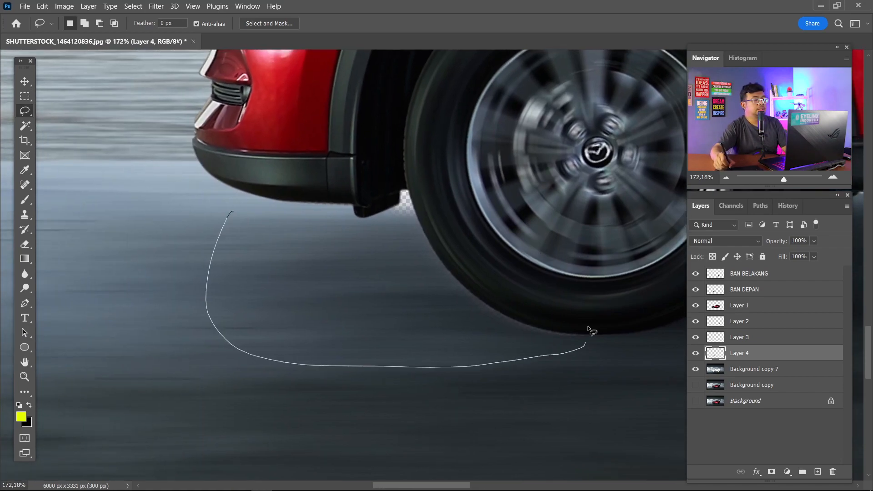
drag(364, 169, 234, 210)
right_click(321, 254)
click(370, 279)
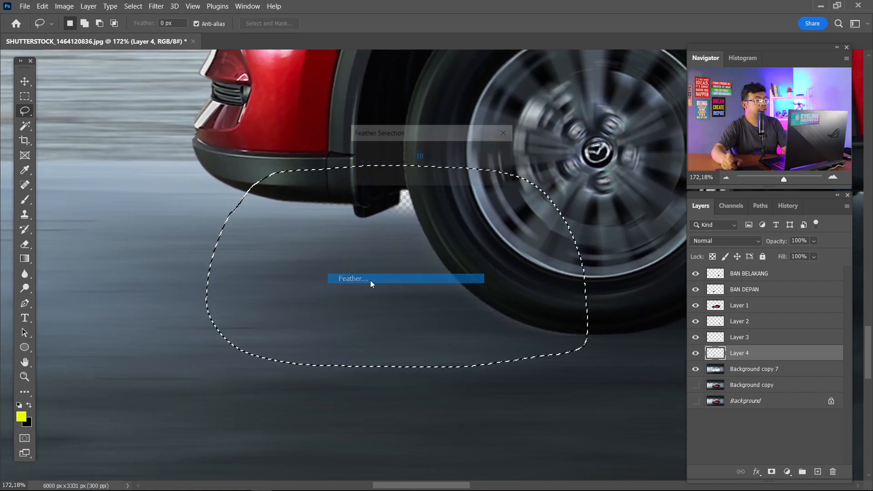
text(10)
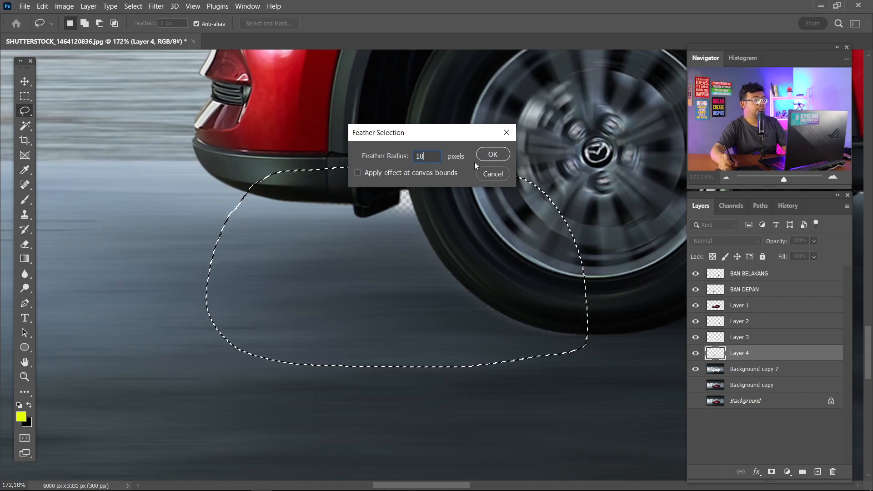
click(493, 154)
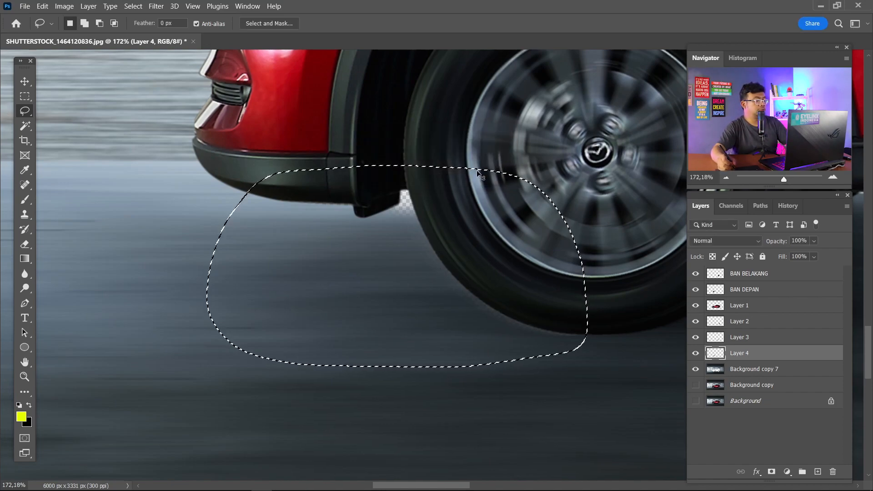
key(ctrl+j)
key(ctrl+t)
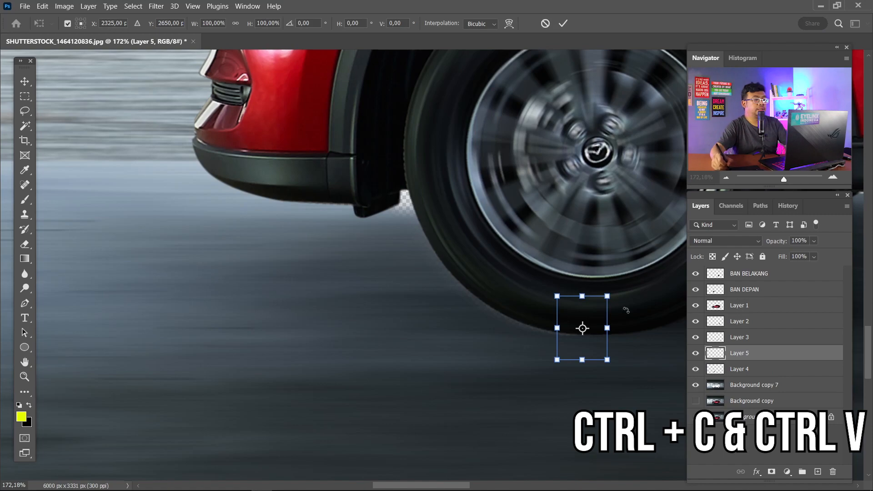
key(Escape)
key(ctrl+z)
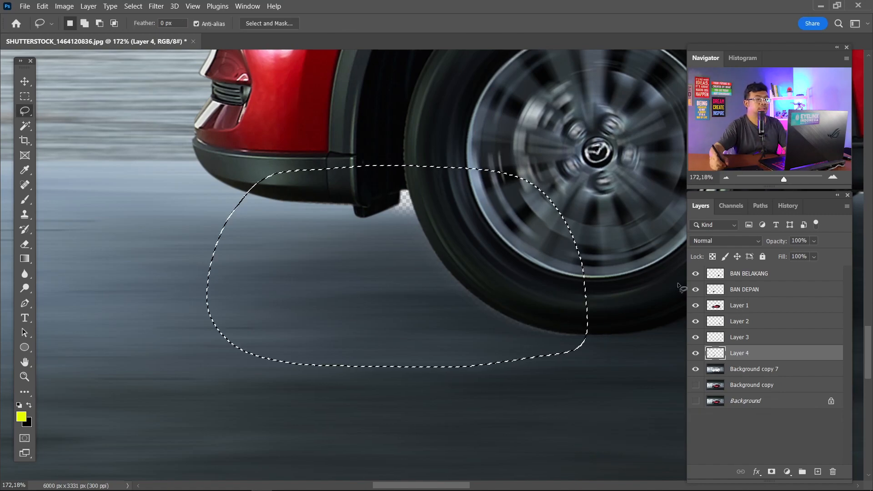
Step: Copy the selected road area of Background copy 7 to a new layer and widen it to about 121% beneath the front wheel
click(711, 371)
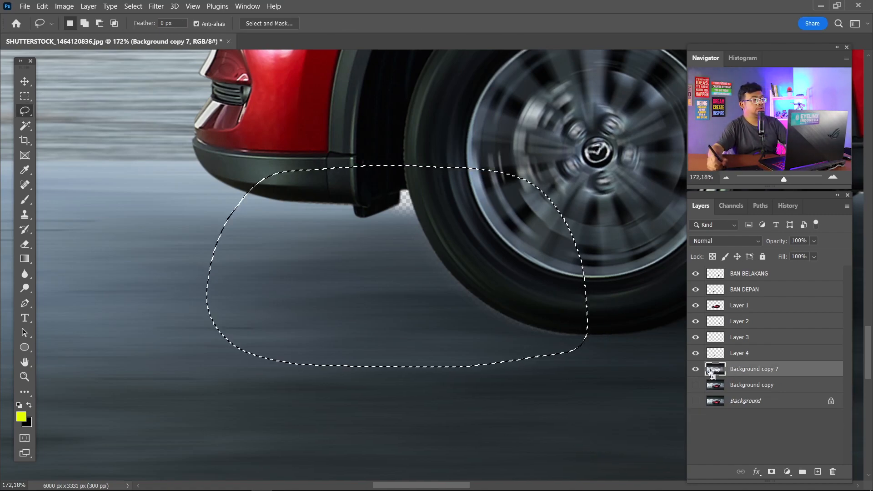
key(ctrl+c)
key(ctrl+v)
key(ctrl+t)
drag(612, 281, 696, 273)
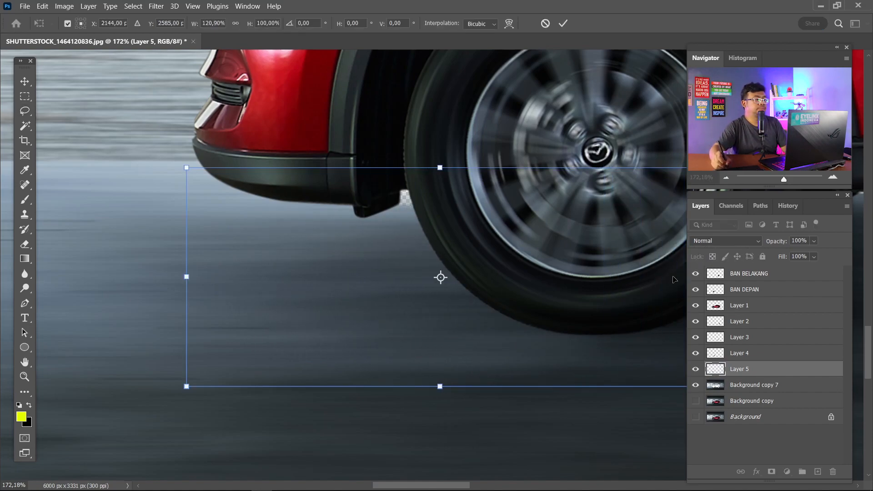
key(Return)
key(ctrl+0)
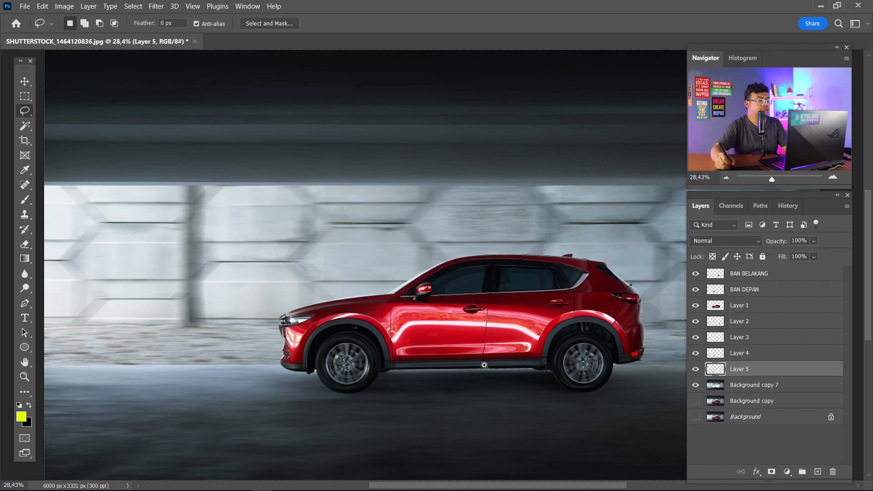
Step: Select a thin horizontal strip of Background copy 7 along the side skirt between the wheels and feather it by 10 pixels
key(z)
drag(363, 356, 589, 409)
drag(296, 267, 450, 274)
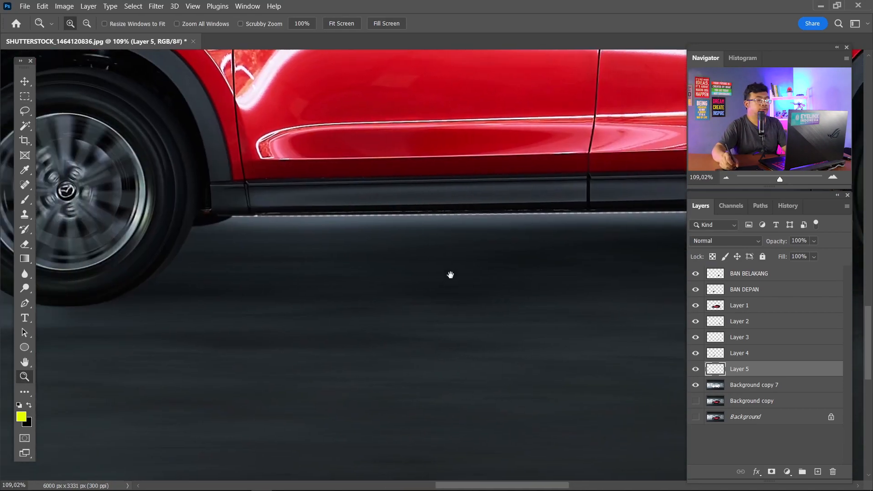
click(739, 385)
drag(546, 377, 393, 387)
key(m)
drag(57, 249, 648, 239)
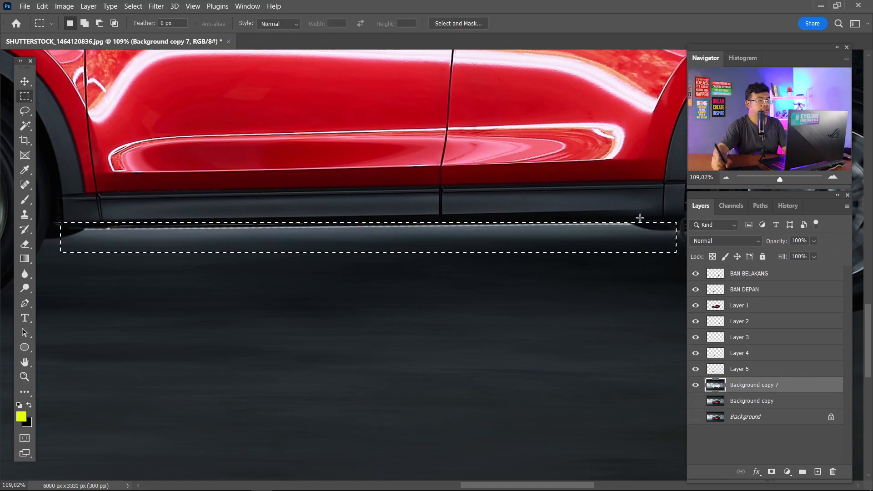
right_click(573, 241)
click(595, 269)
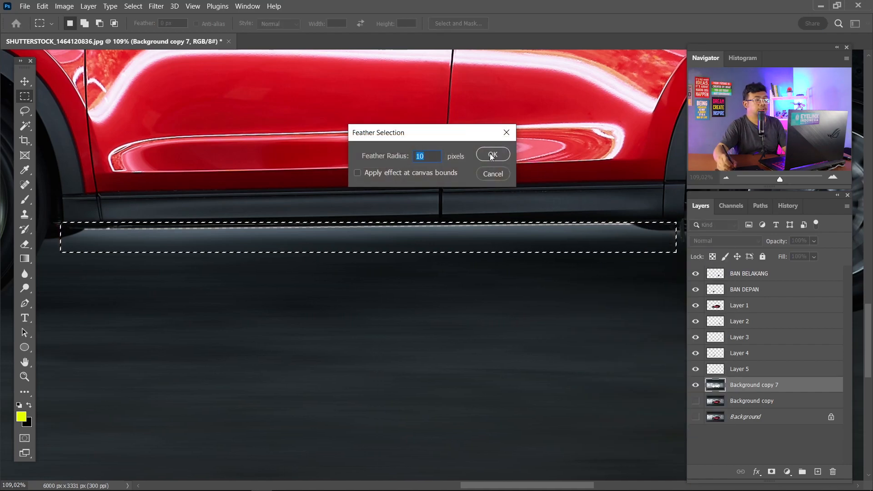
click(491, 155)
Step: Copy the selected strip to a new layer and stretch its height to 125% to cover the edge under the side skirt
key(ctrl+c)
key(ctrl+v)
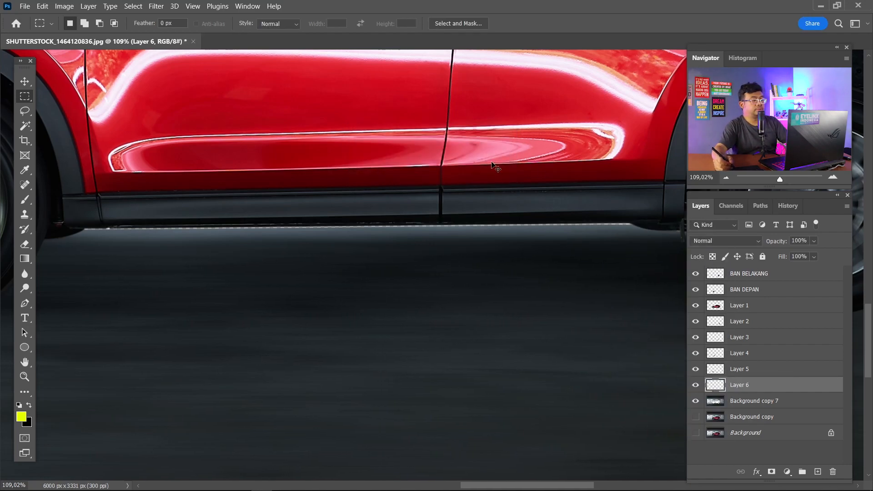
key(ctrl+t)
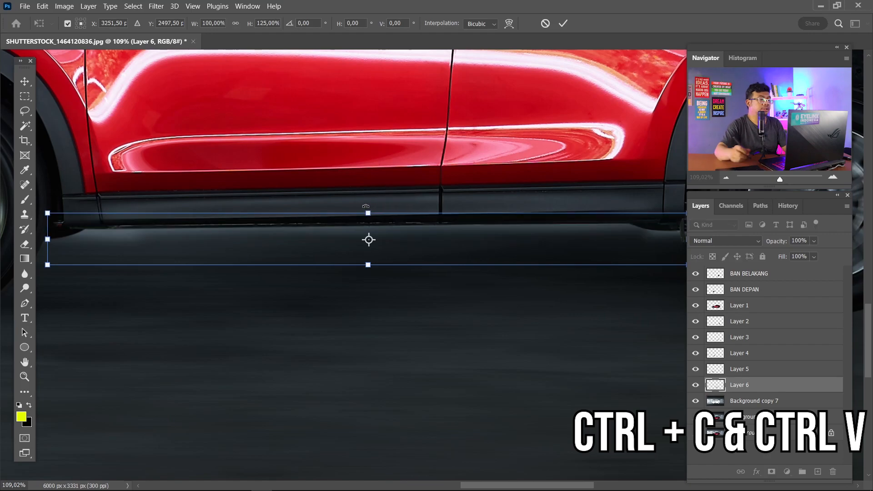
key(Return)
Step: Make a wide rectangular selection of the wall along the car's roofline and feather it
drag(564, 66, 491, 332)
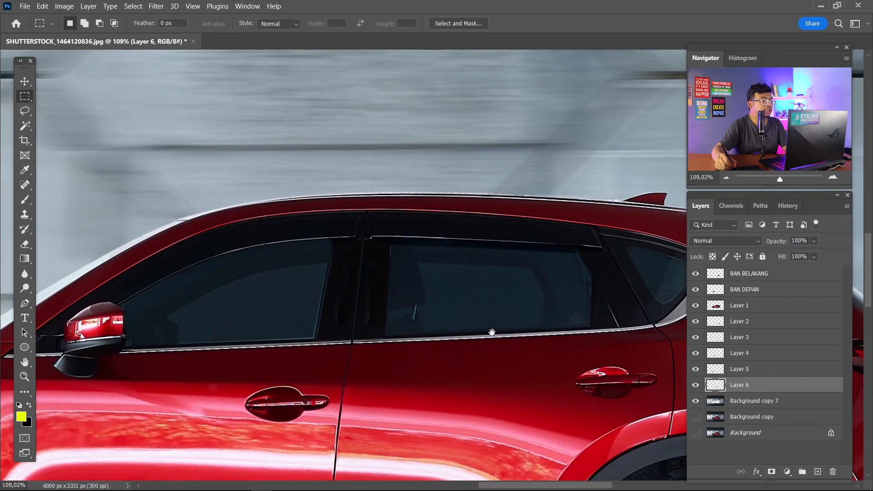
drag(338, 284, 452, 349)
drag(171, 236, 560, 273)
right_click(556, 271)
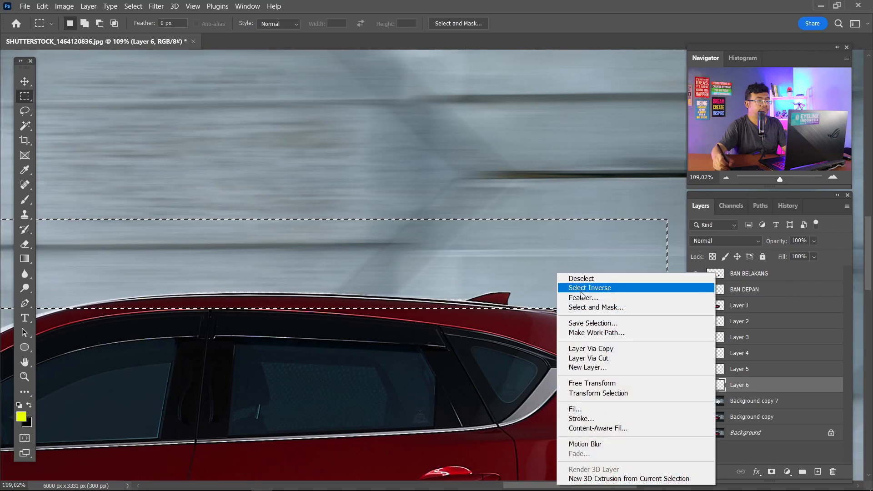
click(574, 297)
click(493, 155)
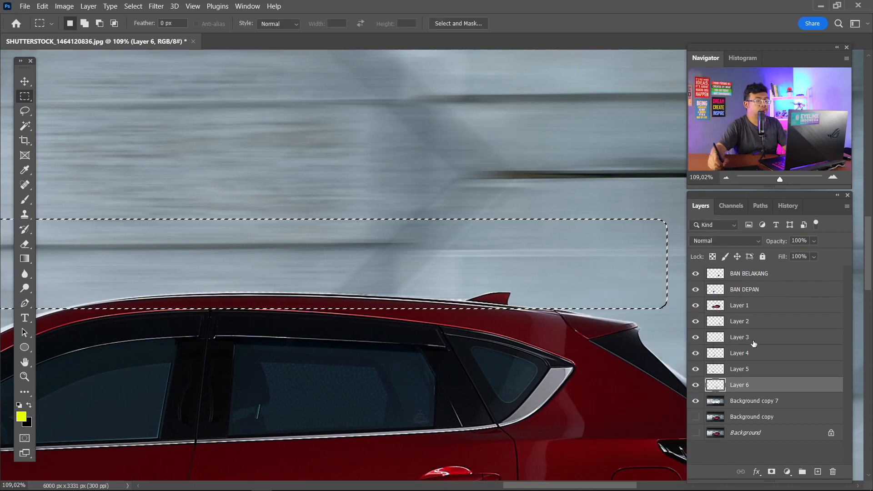
Step: Copy the roofline area of Background copy 7 to a new layer, stretch its height to about 118% and skew its rear end slightly upward
click(762, 402)
key(ctrl+j)
key(ctrl+t)
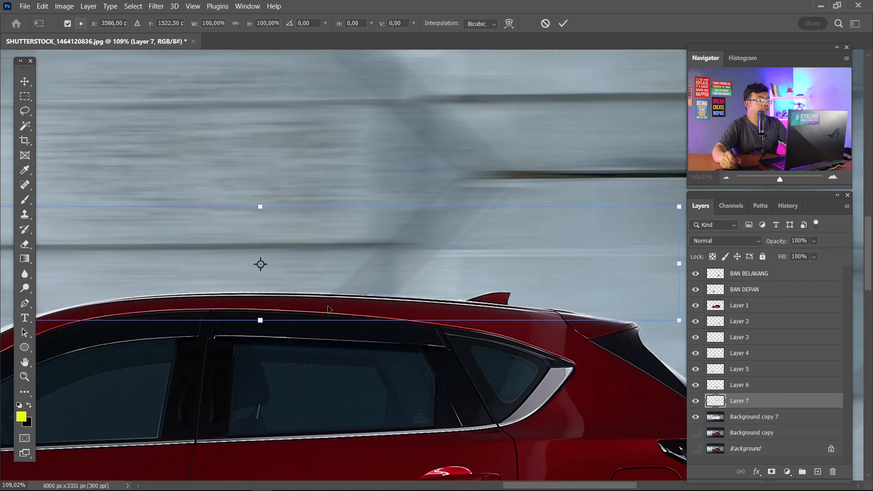
drag(259, 318, 260, 339)
drag(98, 362, 284, 352)
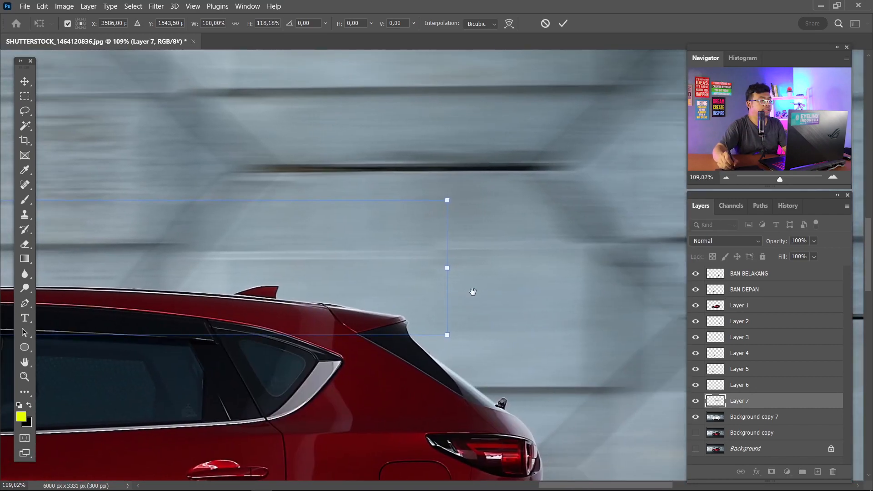
drag(447, 267, 447, 258)
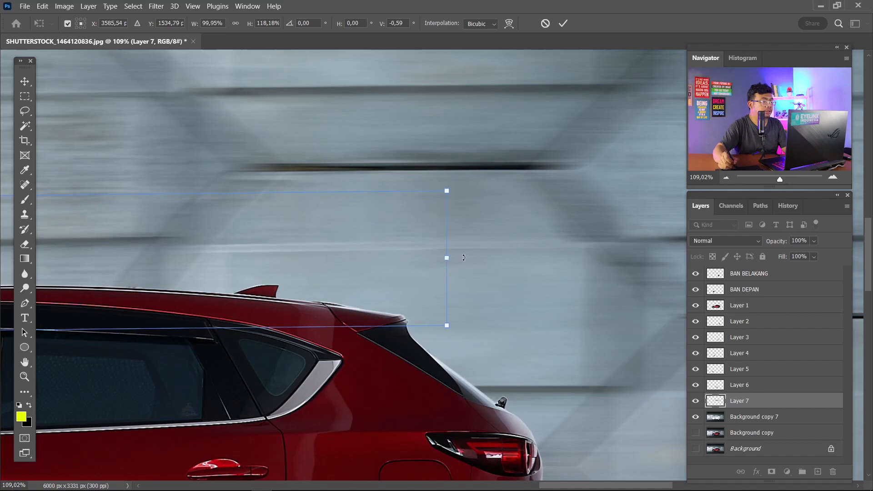
key(Return)
key(ctrl+0)
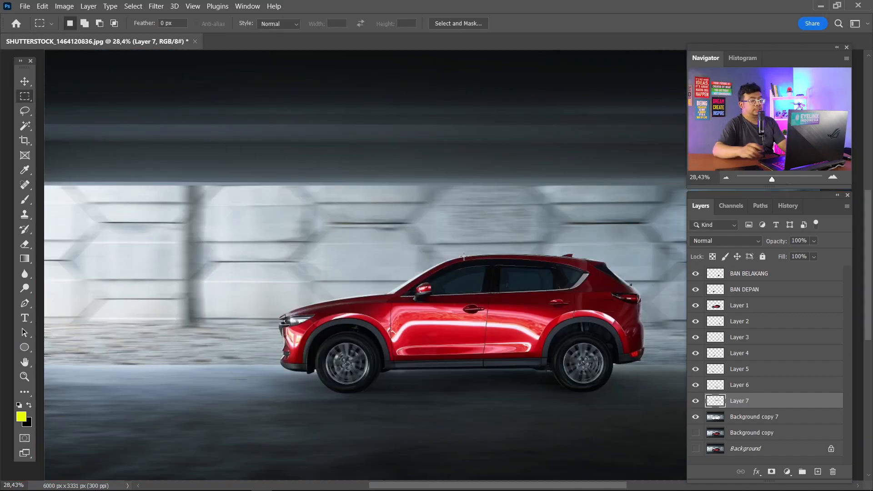
Step: Extend Layer 5 upward toward the transparent gap between the front bumper and the front wheel
key(z)
drag(272, 309, 316, 362)
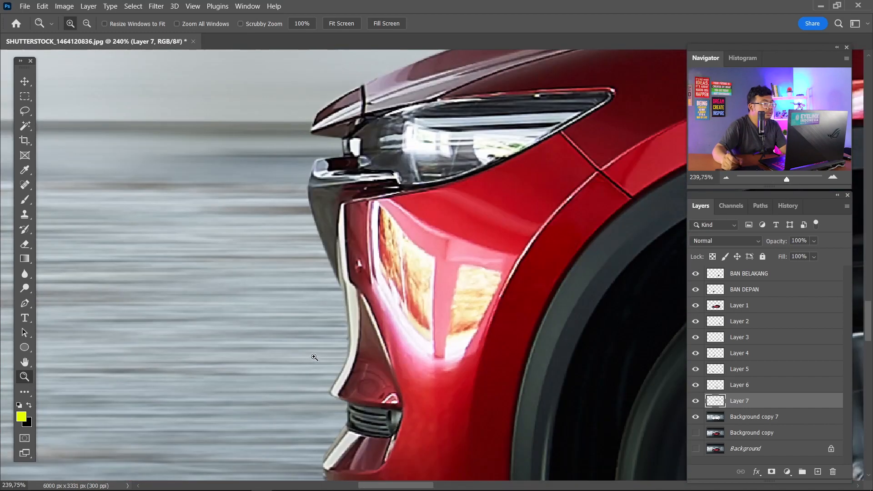
drag(315, 313, 286, 182)
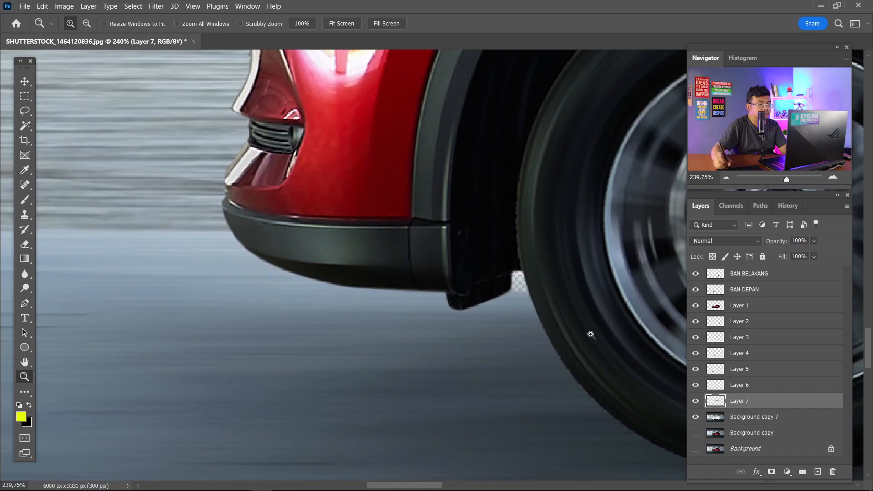
key(v)
click(523, 316)
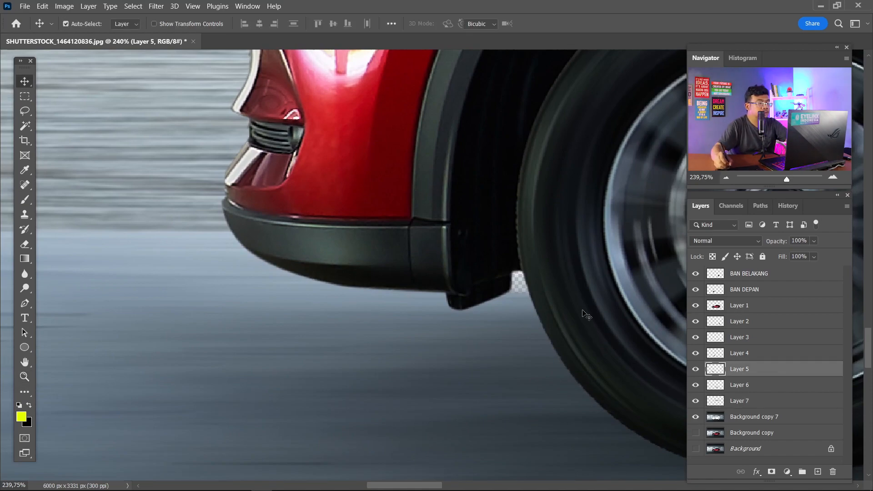
key(ctrl+t)
drag(567, 238, 567, 209)
key(Return)
key(ctrl+1)
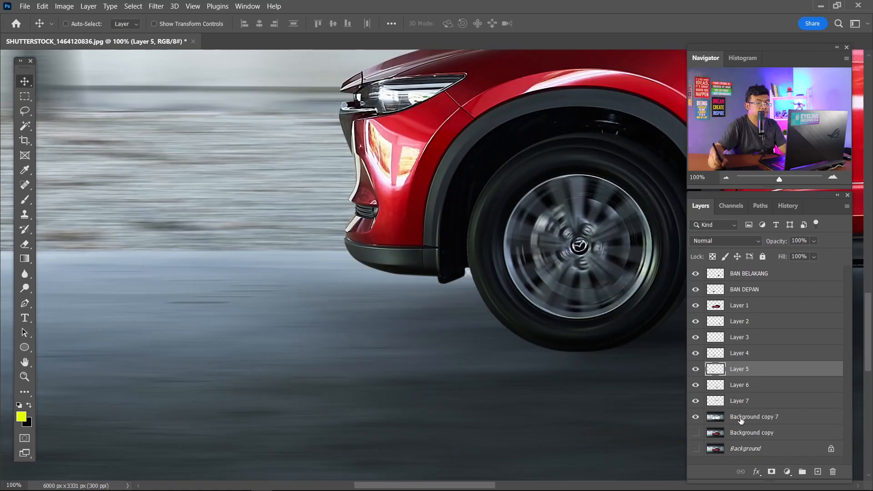
Step: Select a small rectangle of road on Background copy 7 just below the front bumper and feather the selection
click(742, 421)
key(m)
drag(317, 270, 423, 301)
right_click(400, 288)
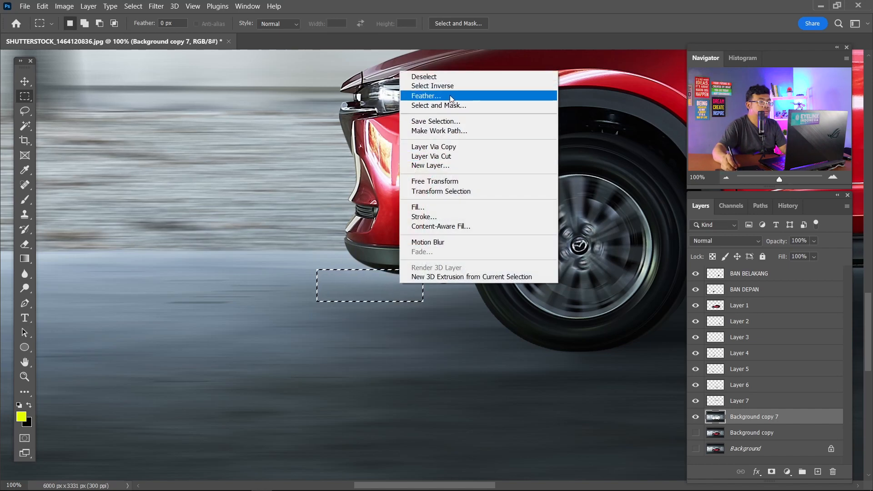
click(425, 96)
click(492, 155)
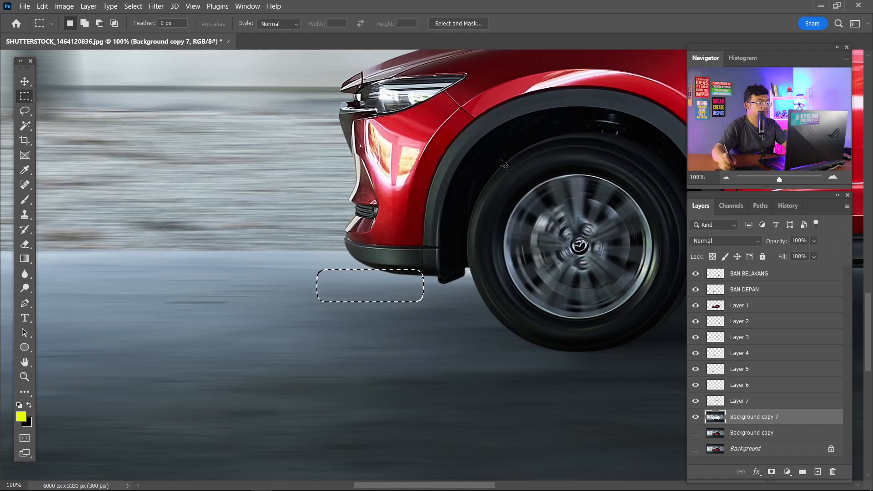
Step: Copy the selected road patch to a new layer and move it about 212 px across and 37 px up over the gap beside the front wheel
key(ctrl+c)
key(ctrl+v)
key(ctrl+t)
drag(407, 299, 493, 286)
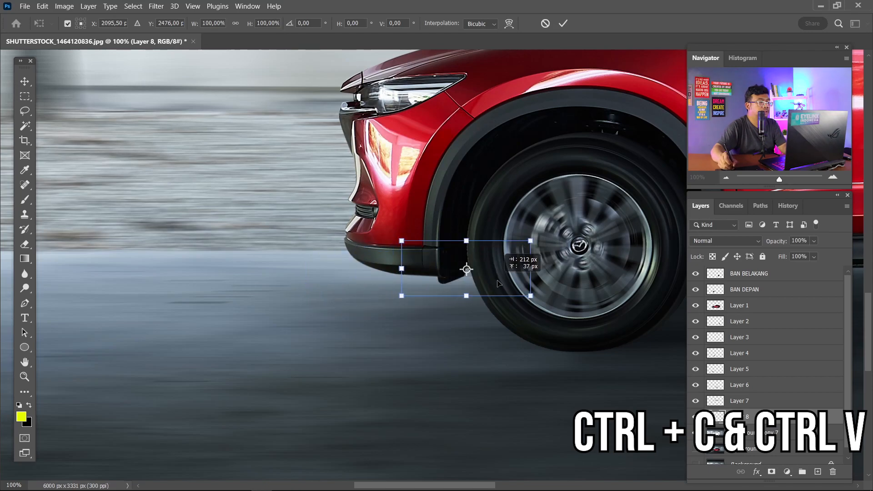
key(Return)
Step: Select Layer 5 at the patched gap beside the front wheel and reduce the Eraser brush size to 40 px
key(z)
drag(416, 248, 508, 267)
key(v)
ctrl+click(383, 297)
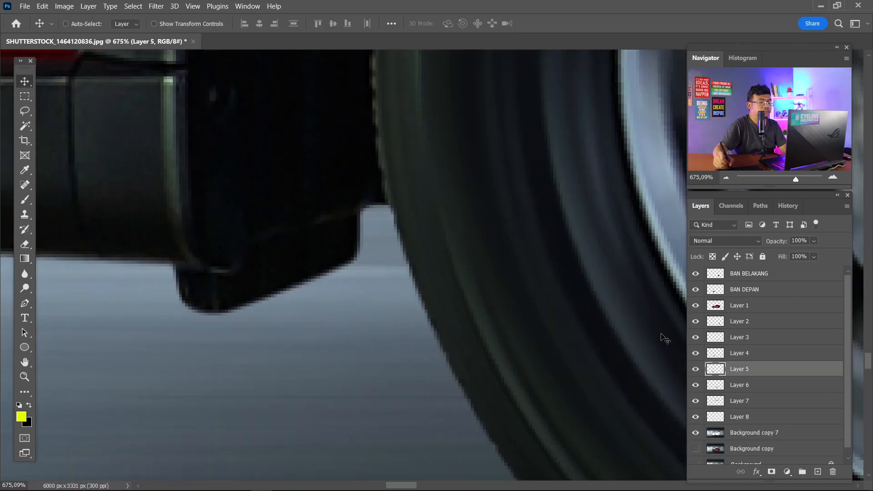
click(695, 369)
key(e)
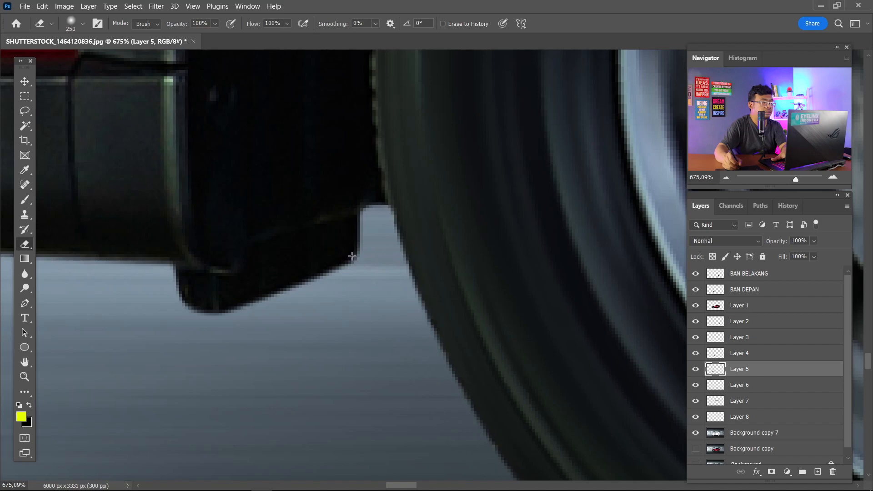
key(bracketleft)
key(bracketleft)
key(bracketleft)
key(bracketleft)
key(bracketleft)
key(bracketleft)
key(bracketleft)
key(bracketleft)
key(bracketleft)
key(bracketleft)
key(bracketleft)
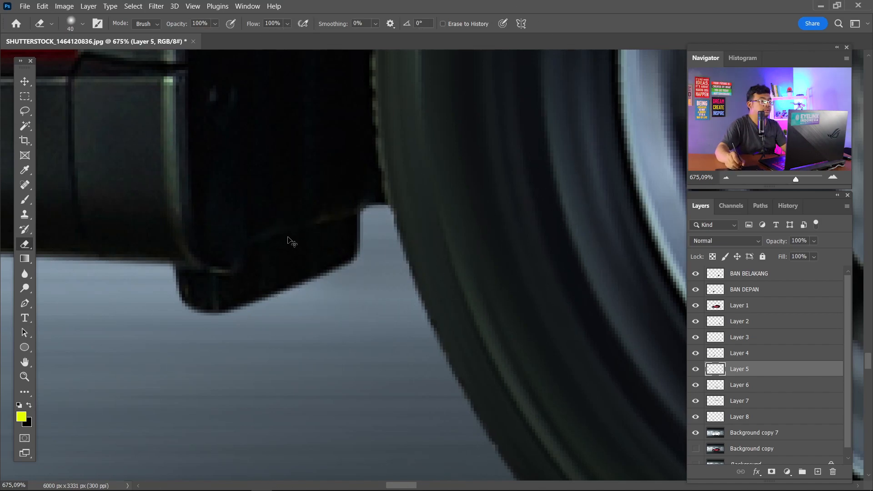
Step: Add a new layer directly above Background copy and fill it with black
key(z)
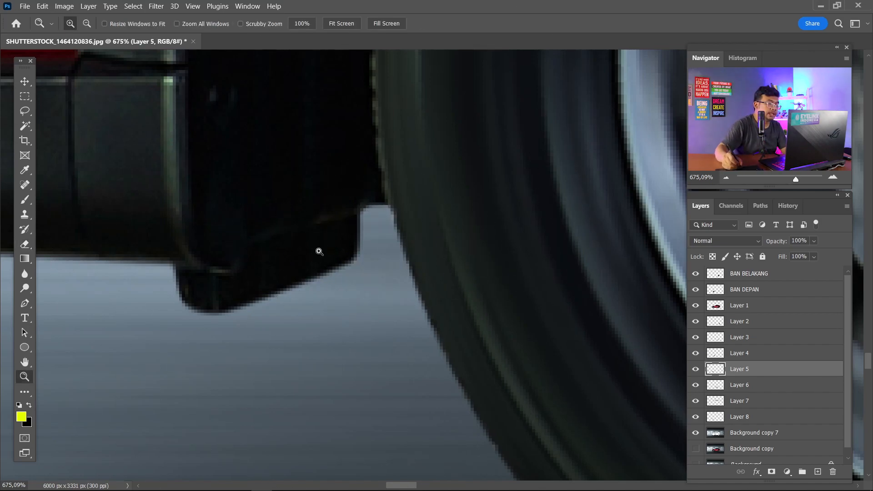
drag(323, 237, 445, 299)
scroll(382, 265, down, 8)
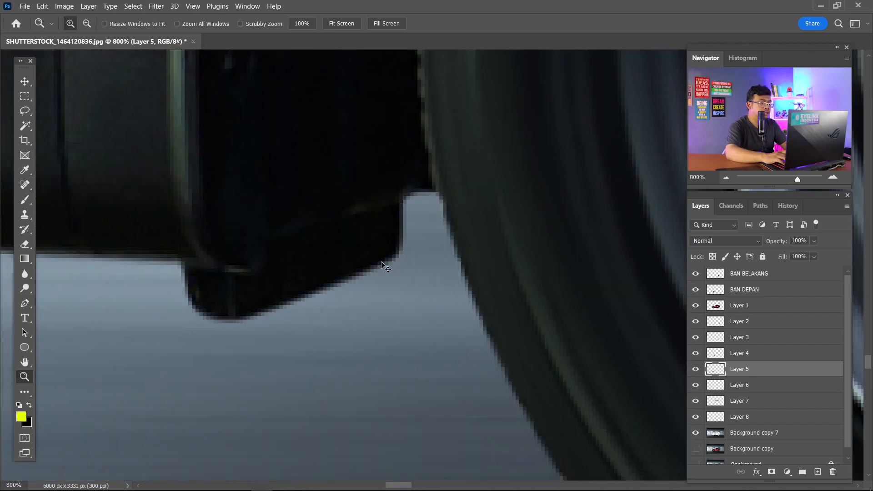
scroll(382, 265, down, 5)
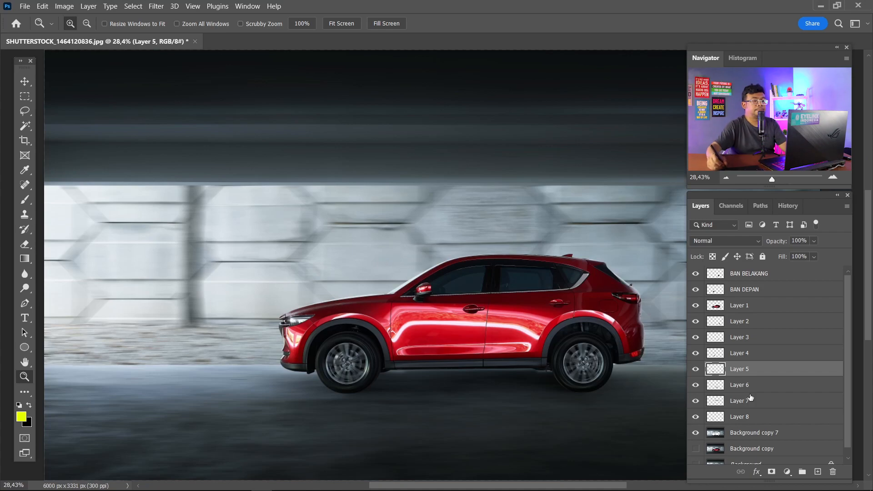
click(794, 435)
click(803, 450)
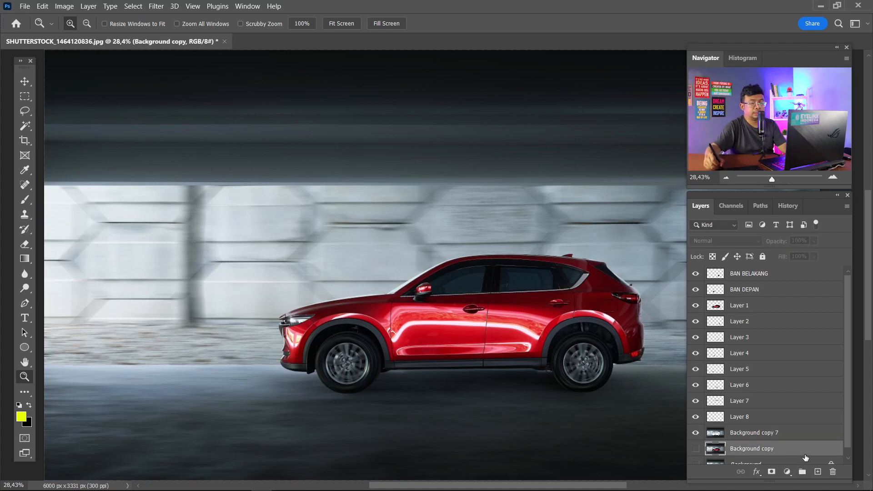
click(817, 472)
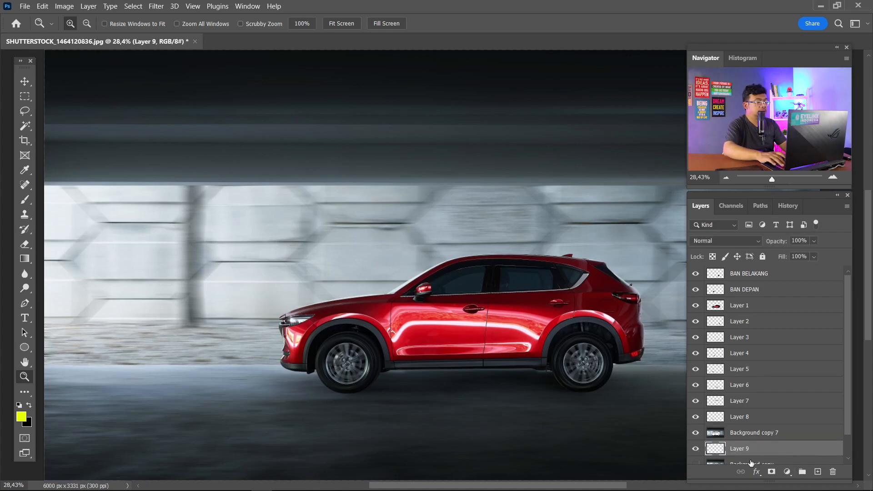
key(x)
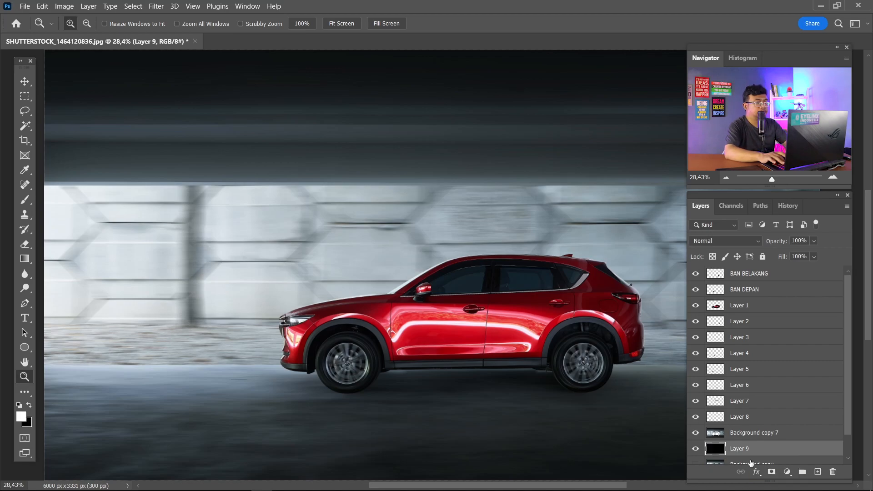
Step: Fill Layer 9 with the grey-blue sampled from the blurred background just below the rear bumper
drag(577, 321, 659, 399)
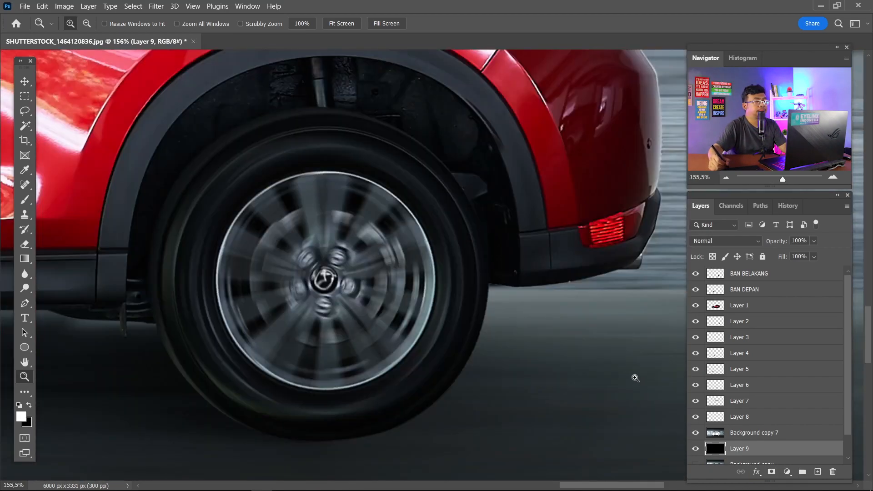
drag(425, 346, 501, 332)
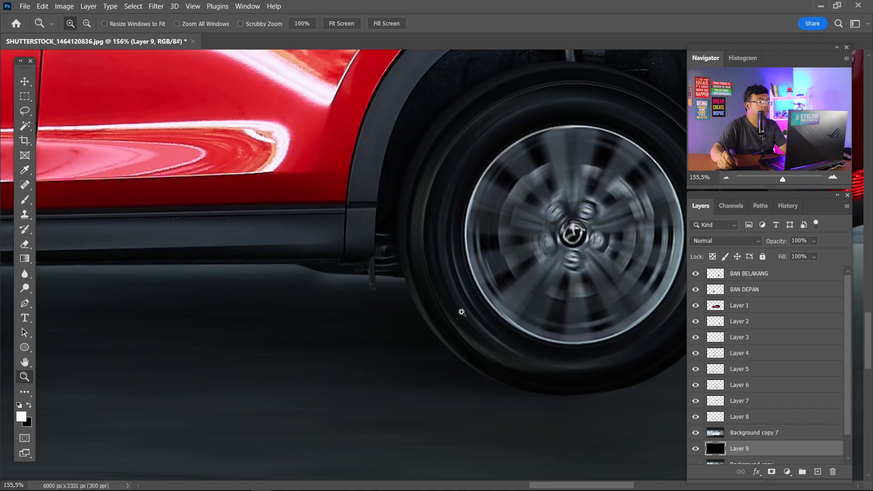
drag(597, 282, 412, 308)
drag(371, 267, 584, 371)
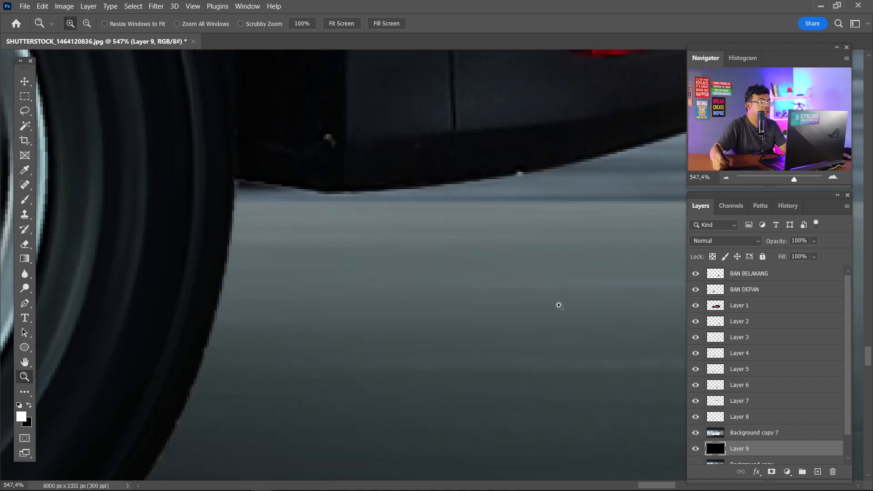
key(i)
click(587, 177)
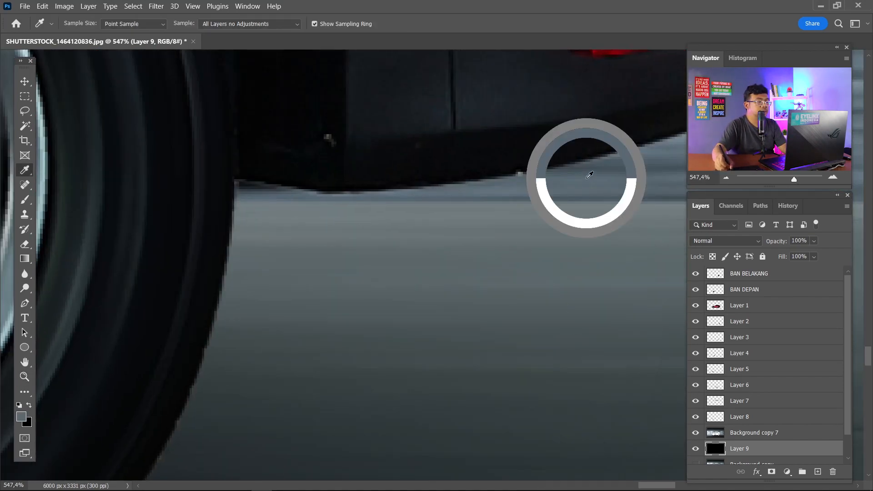
key(ctrl+BackSpace)
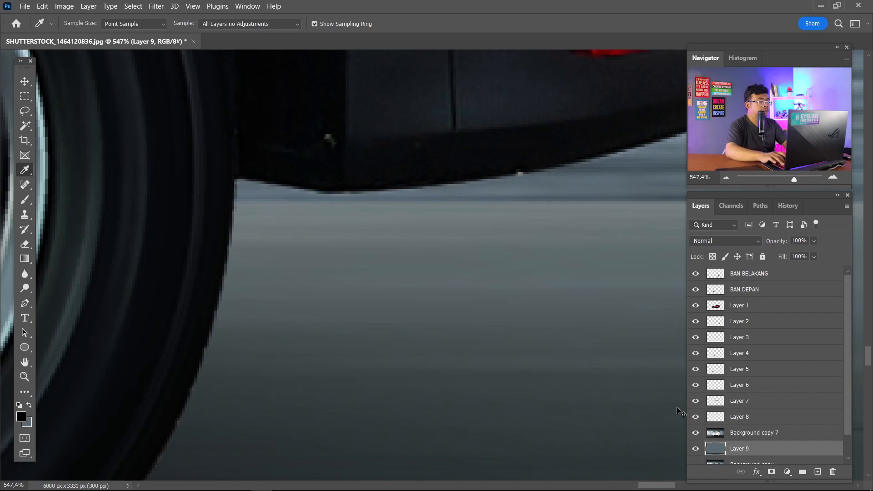
Step: Examine the car's outline from the rear bumper to the front headlight and the whole image for remaining gaps or flaws
key(ctrl+0)
key(z)
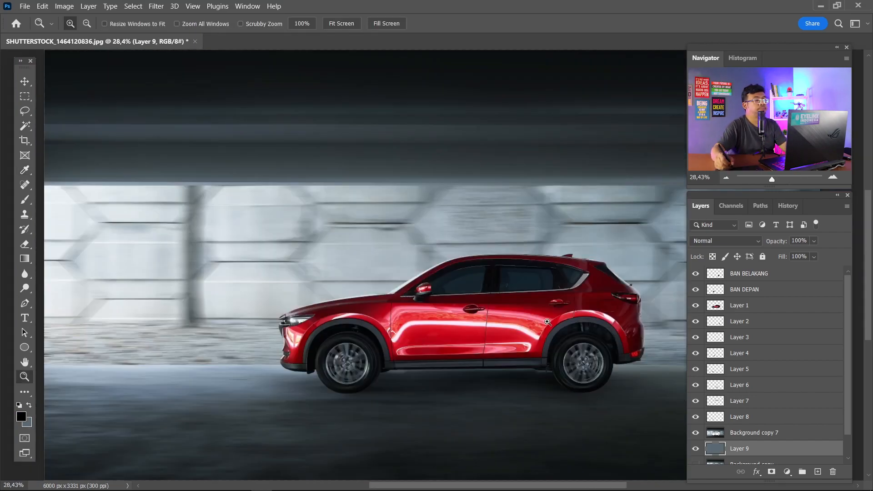
drag(597, 355, 622, 384)
drag(398, 262, 637, 259)
key(ctrl+0)
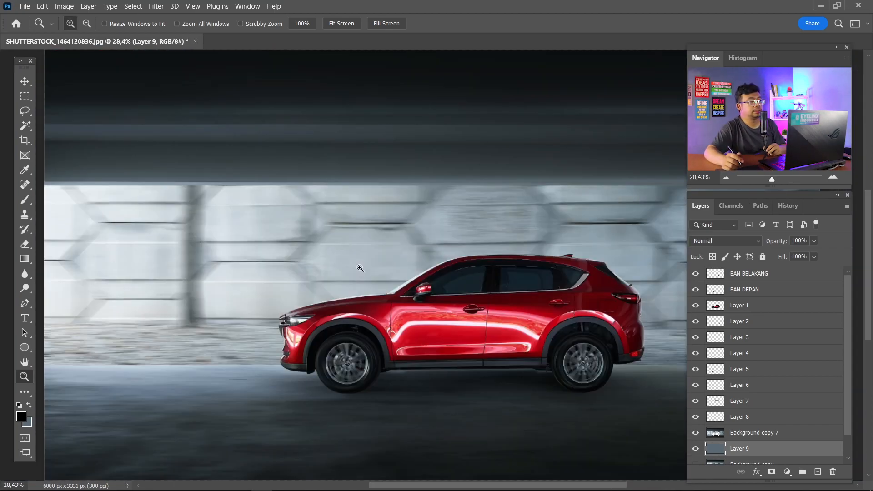
key(ctrl+minus)
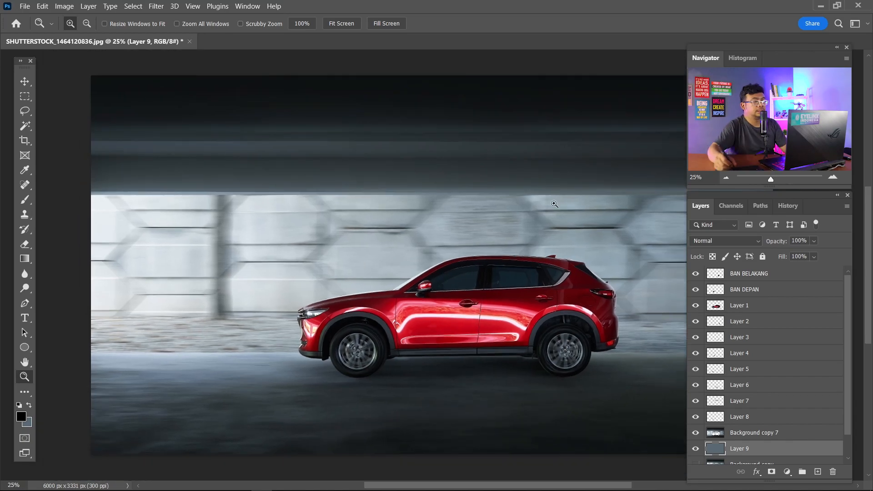
click(627, 304)
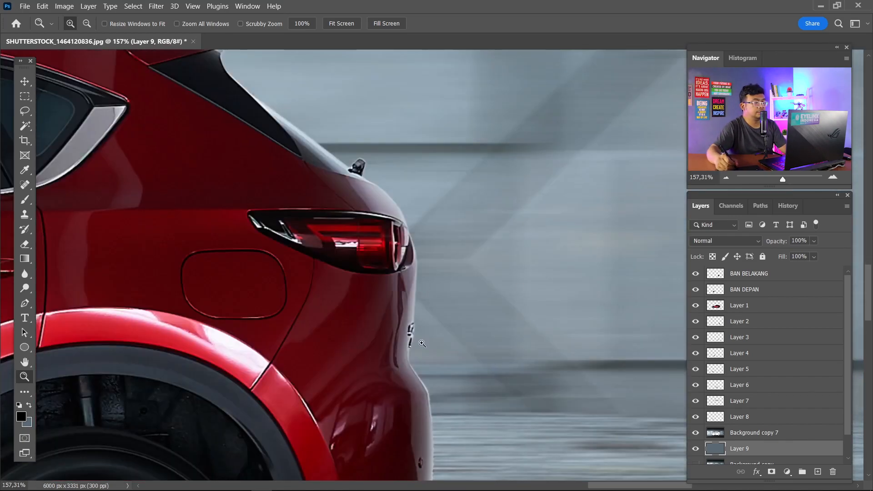
drag(438, 391, 492, 210)
drag(382, 292, 691, 352)
drag(177, 202, 586, 287)
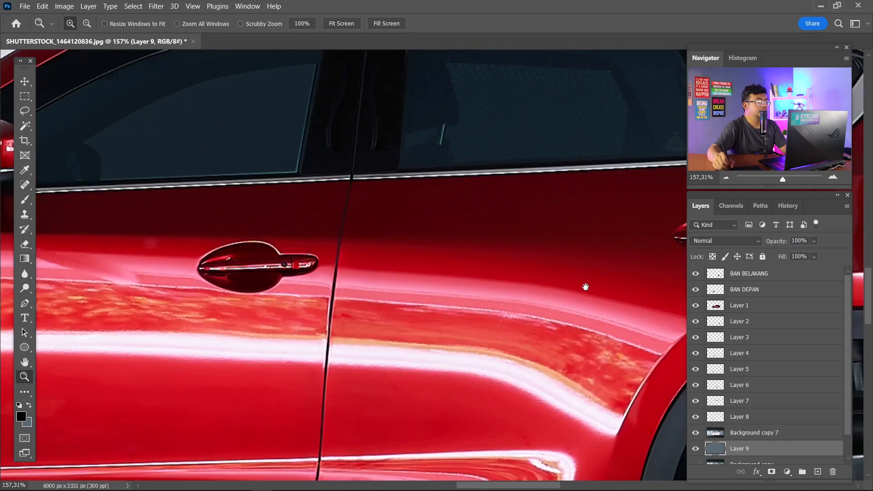
drag(152, 250, 591, 254)
drag(178, 319, 460, 265)
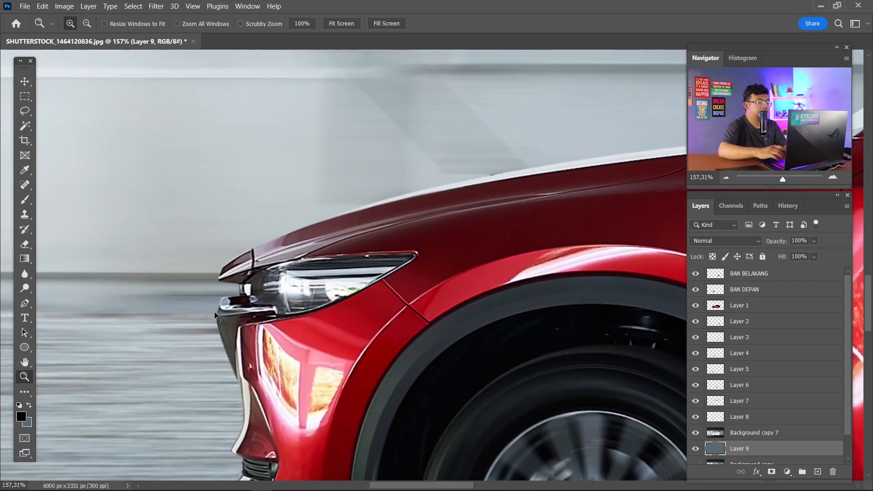
key(ctrl+0)
key(ctrl+minus)
key(ctrl+minus)
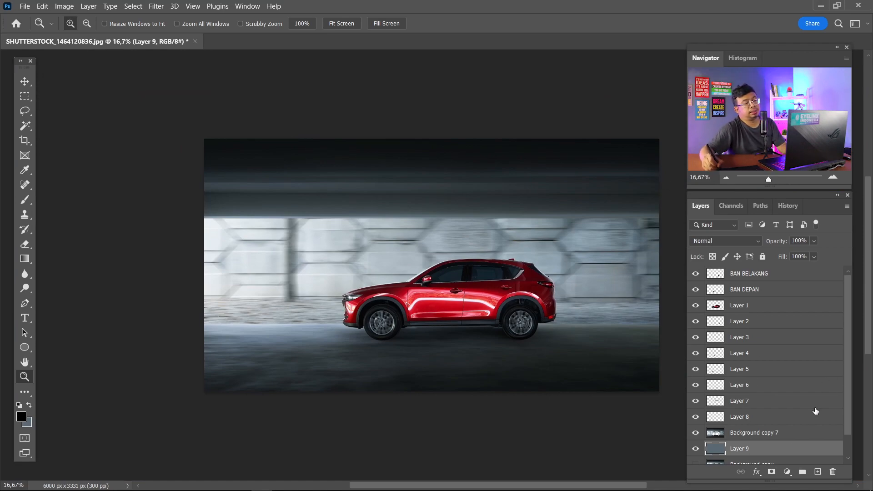
Step: Group the layers from Layer 2 down to Layer 9 and name the group MOTION
shift+click(765, 328)
drag(765, 327, 802, 472)
click(696, 321)
click(696, 321)
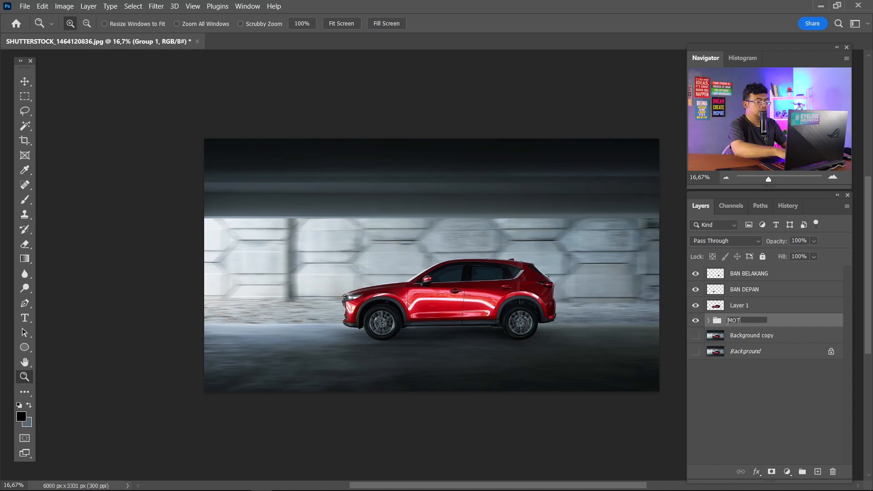
key(Return)
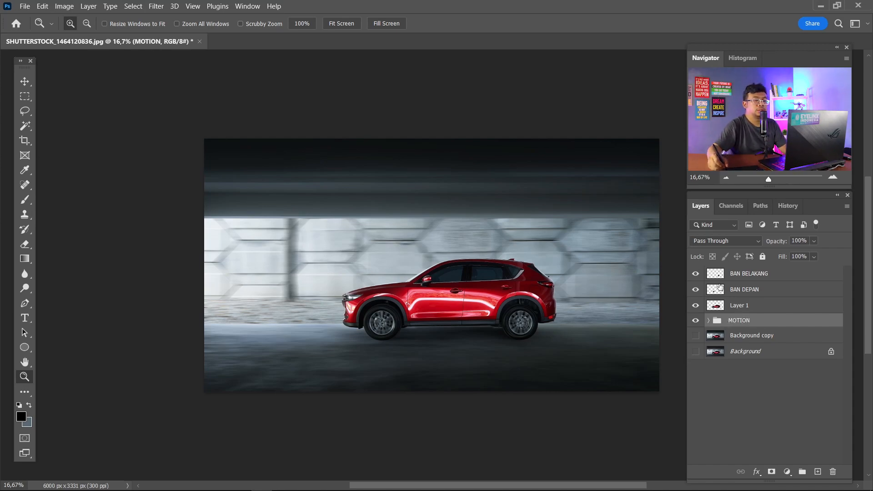
Step: Group Layer 1, BAN DEPAN and BAN BELAKANG and name the group MOBIL
click(755, 310)
shift+click(776, 274)
drag(775, 273, 802, 473)
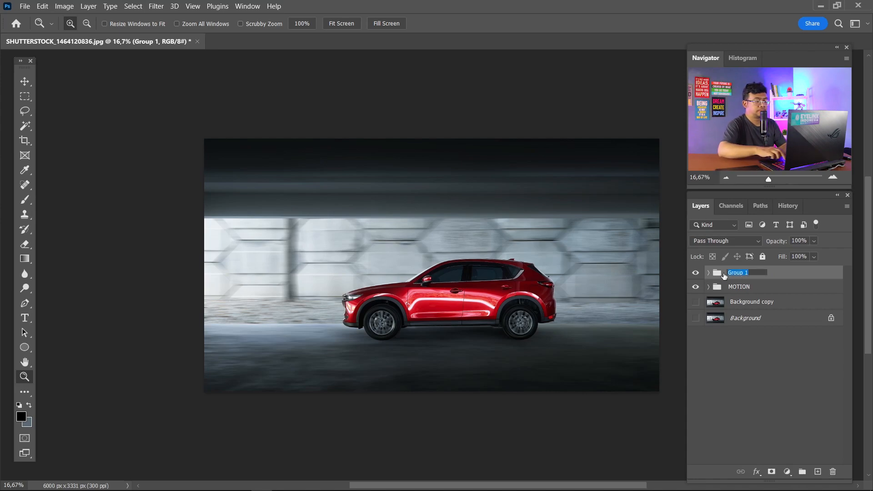
click(724, 277)
text(MOBIL)
key(Return)
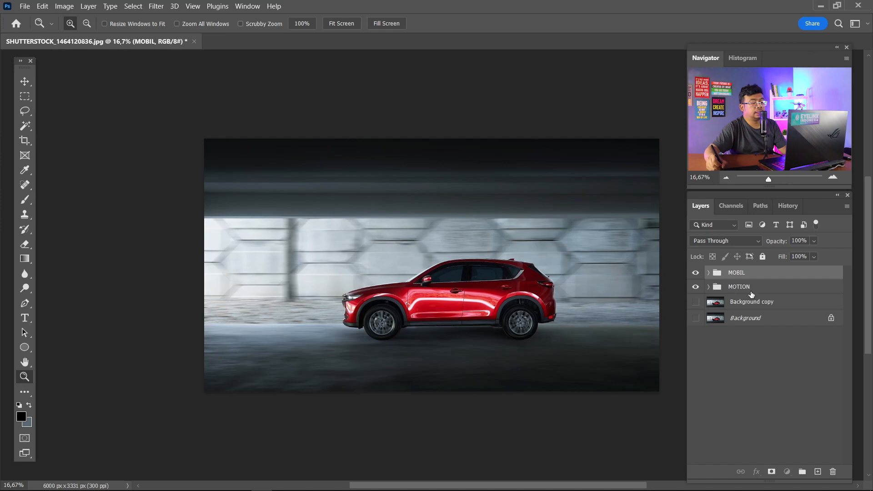
Step: Add a Levels adjustment above the MOTION group with midtones 0.90 and white input 212
click(750, 291)
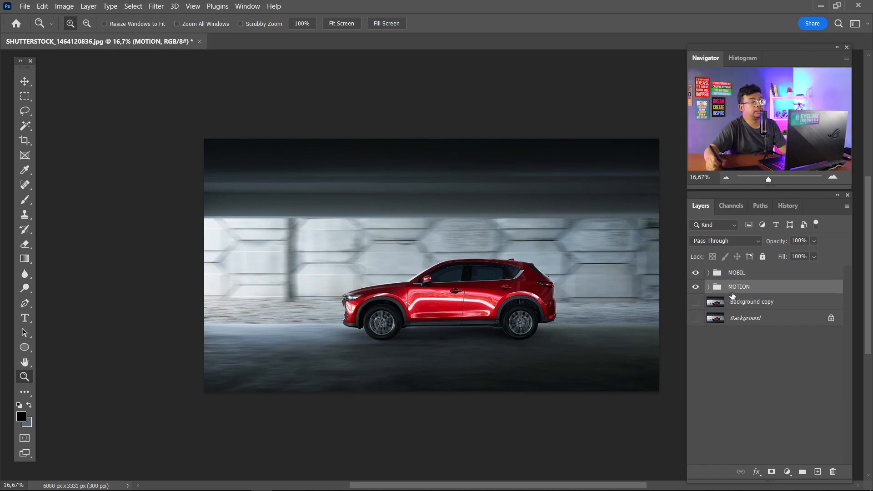
click(789, 476)
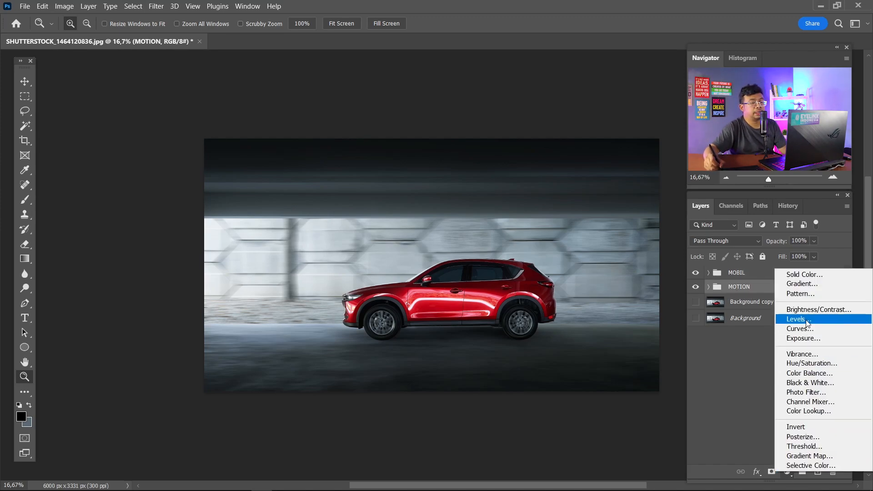
click(794, 319)
drag(192, 330, 124, 335)
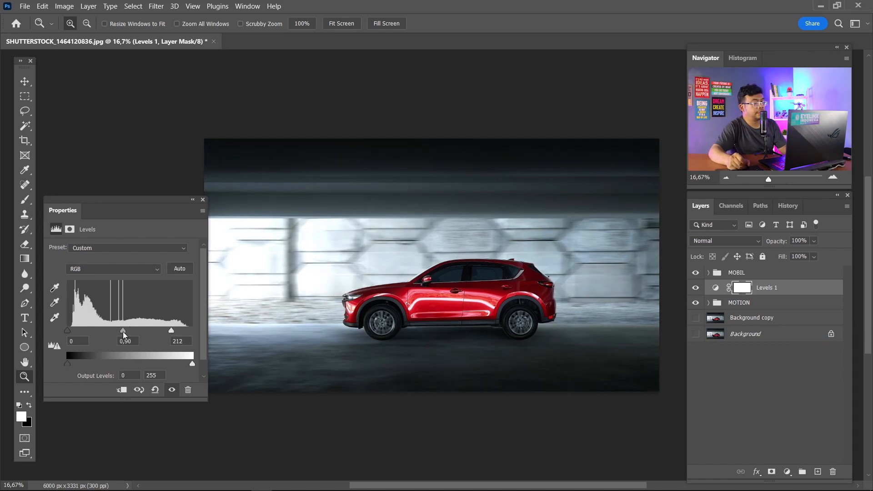
click(203, 201)
Step: Invert the Levels mask to black and paint it white over the background ahead of the car with a soft 3000 px brush
key(ctrl+i)
key(b)
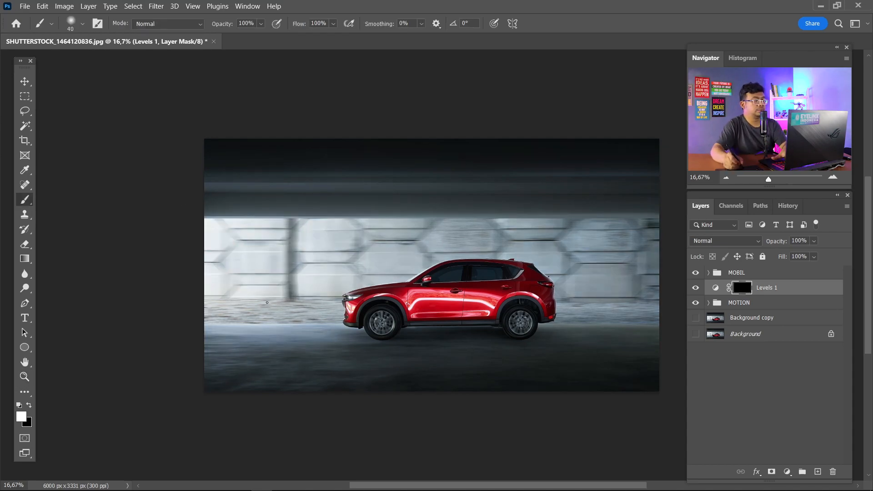
key(bracketright)
key(bracketright)
key(bracketright)
key(bracketright)
key(bracketright)
key(bracketright)
key(bracketright)
key(bracketright)
key(bracketright)
key(bracketright)
key(bracketright)
key(bracketright)
key(bracketright)
key(bracketright)
key(bracketright)
key(bracketright)
key(bracketright)
key(bracketright)
key(bracketright)
key(bracketright)
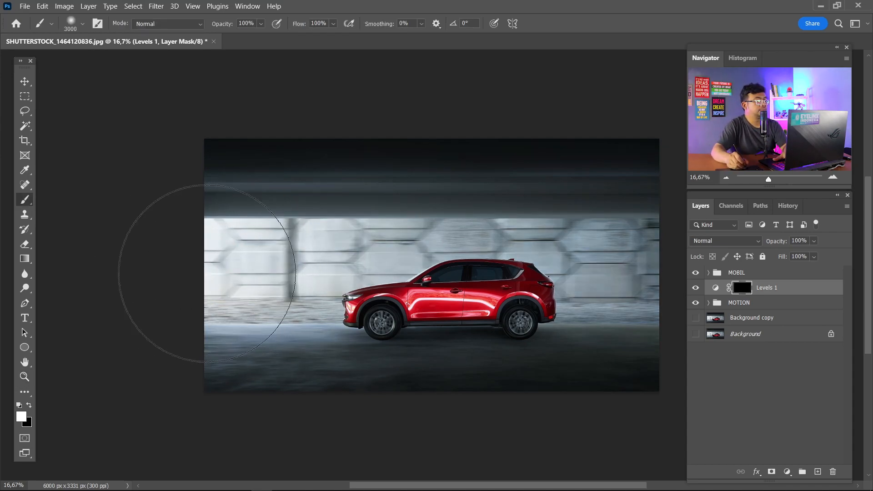
mouse_move(207, 275)
mouse_down()
mouse_move(429, 286)
mouse_move(351, 294)
mouse_up()
key(ctrl+z)
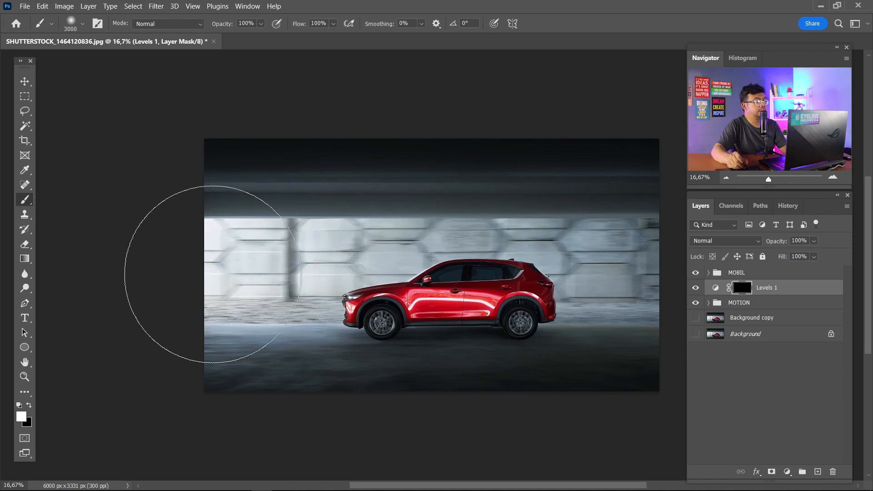
drag(213, 274, 611, 237)
key(x)
Step: Add another Levels adjustment directly above the MOTION group with midtones 0.73 and white input 235
click(774, 302)
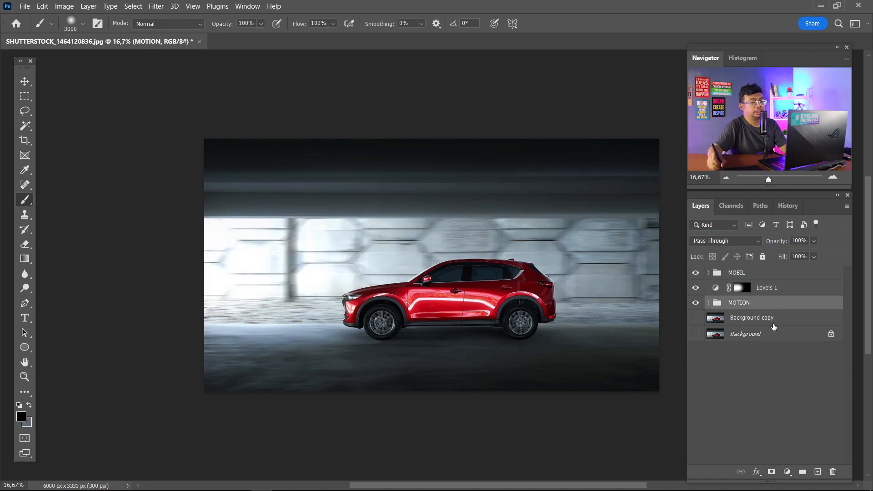
click(788, 471)
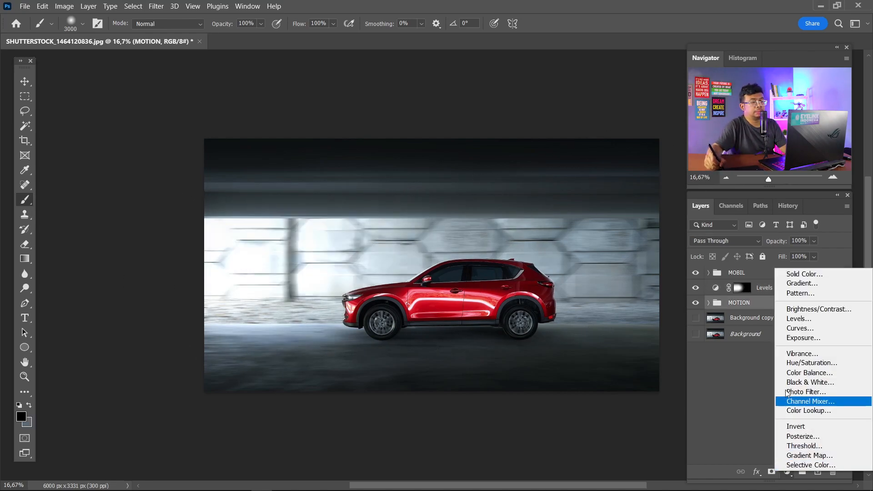
click(799, 318)
drag(134, 333, 141, 335)
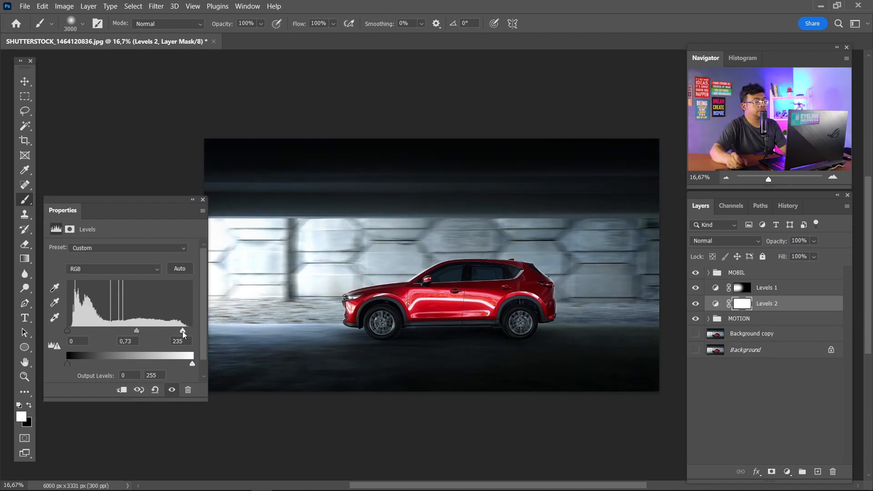
click(203, 200)
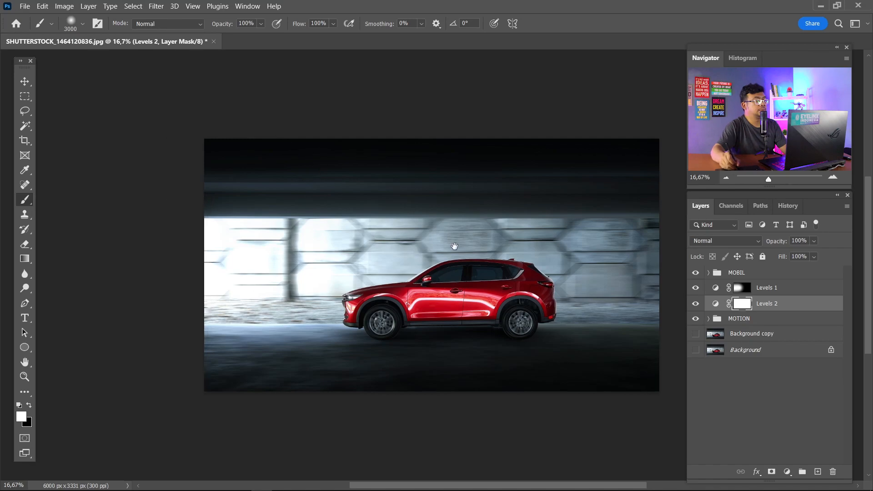
Step: Invert the darkening Levels mask to black and paint it white over the background around and behind the car's rear
drag(547, 251, 367, 232)
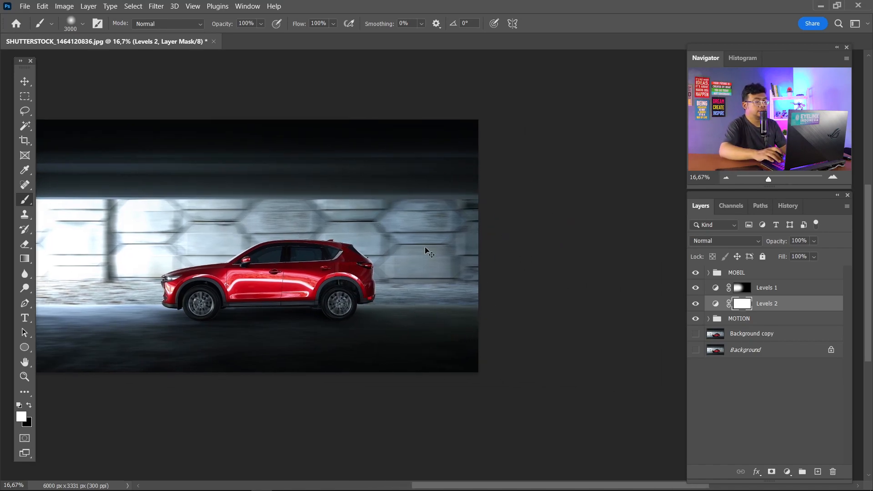
key(ctrl+i)
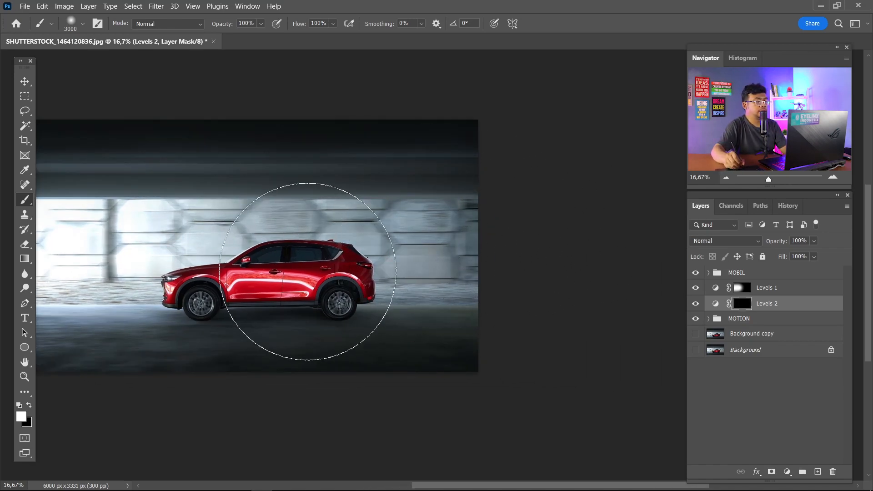
drag(312, 273, 465, 233)
Step: Add a Levels adjustment above the MOBIL group with white input 141
click(742, 273)
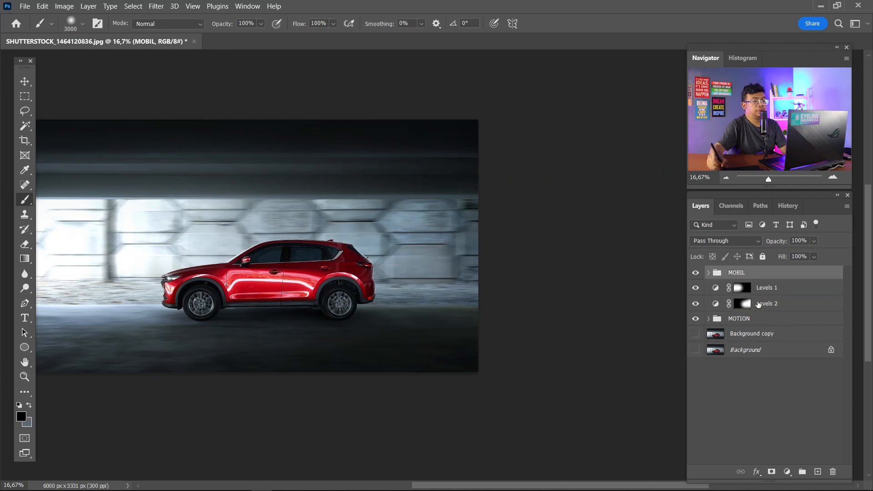
click(788, 472)
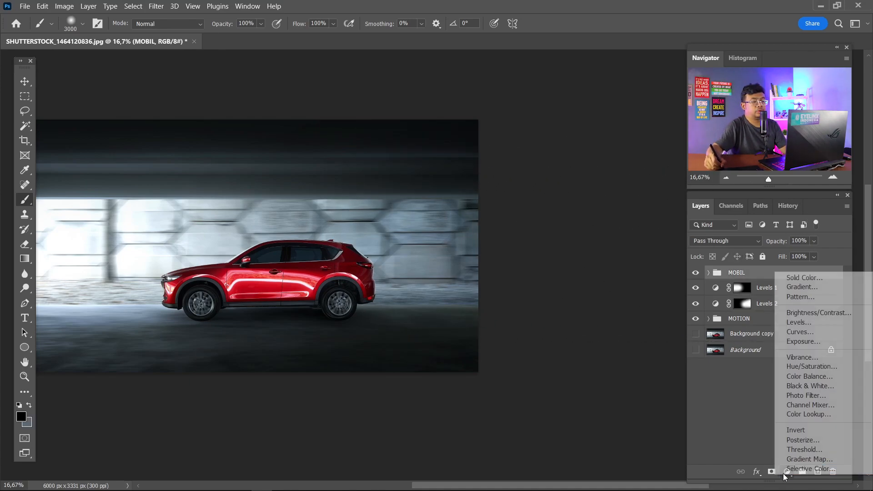
click(817, 326)
drag(171, 204, 542, 134)
drag(574, 261, 516, 259)
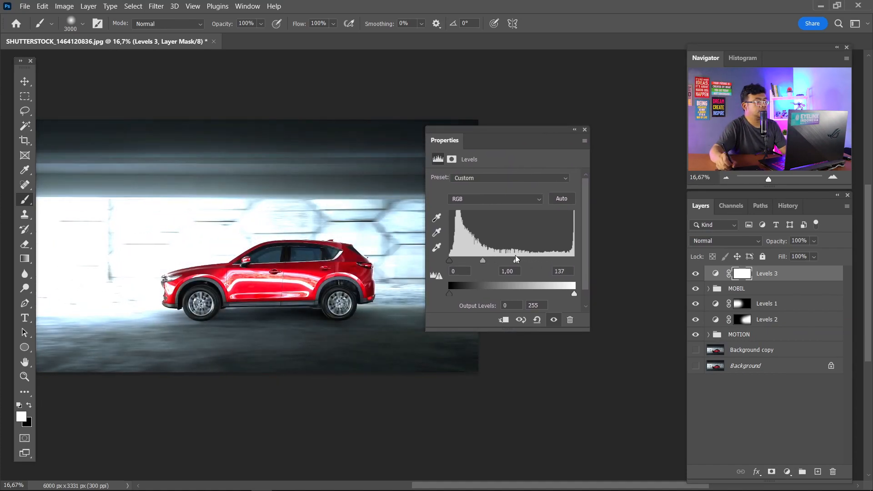
Step: Compare the image with and without the topmost Levels adjustment and clip it to the MOBIL group
right_click(803, 277)
click(818, 274)
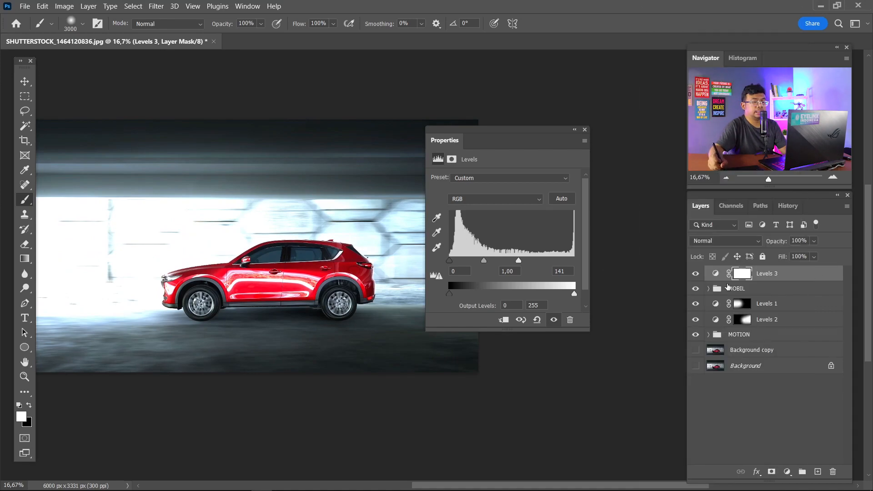
click(695, 275)
click(695, 274)
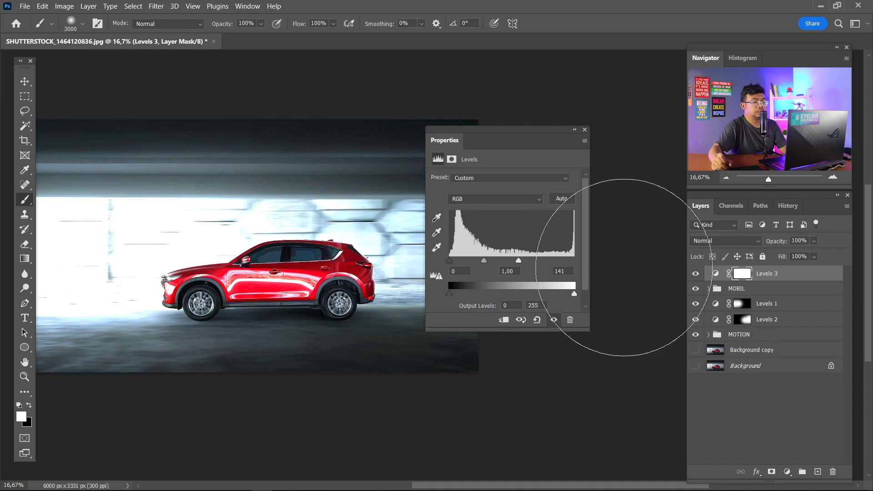
right_click(796, 274)
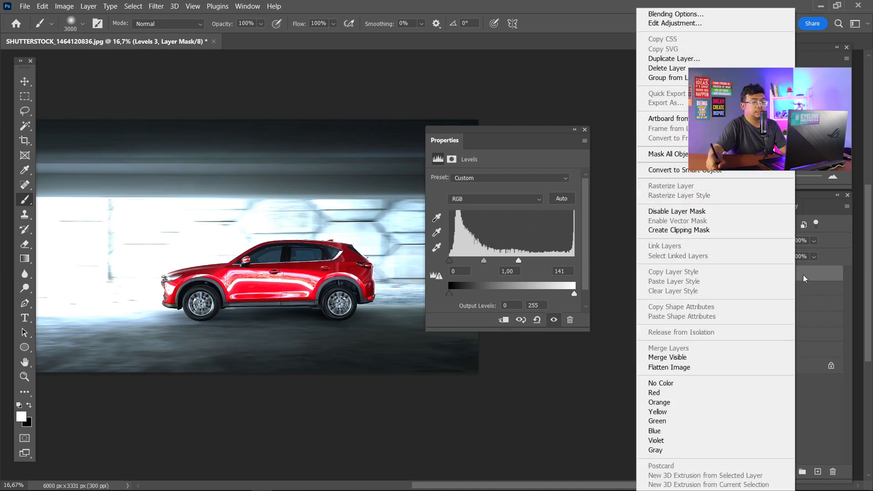
click(727, 230)
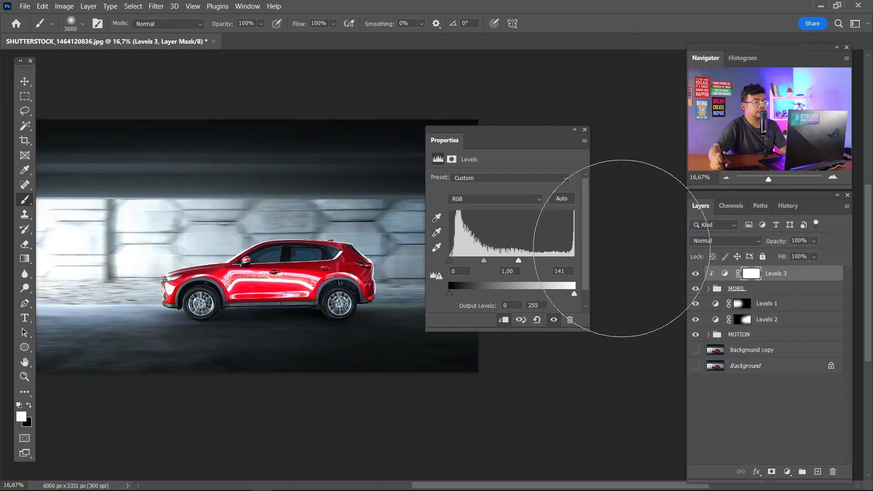
Step: Invert the clipped Levels mask to black and paint it white over the car with a 1900 px soft brush
click(584, 130)
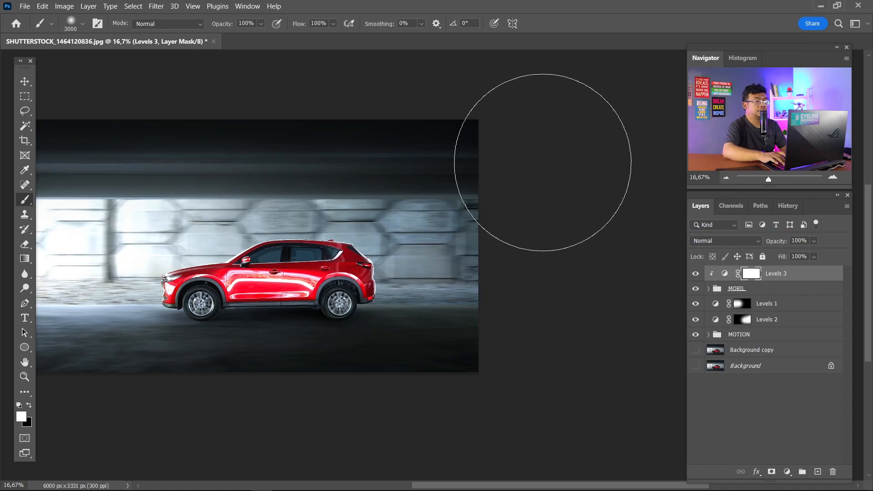
key(ctrl+i)
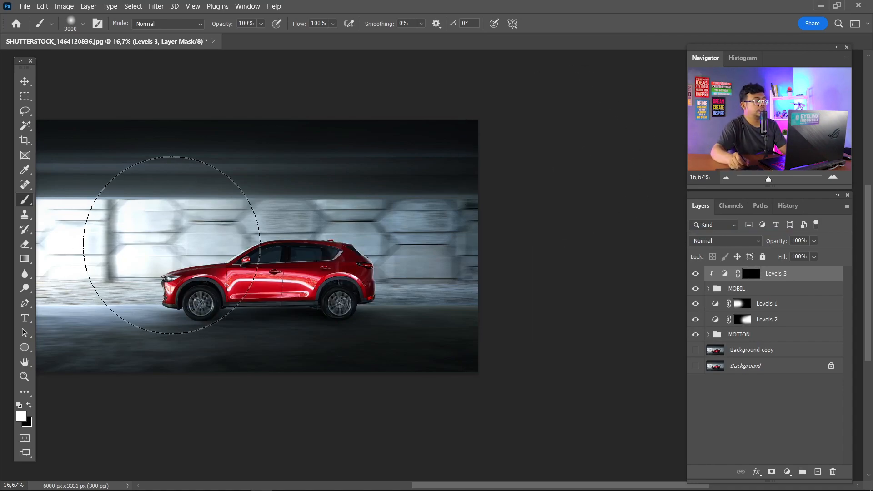
mouse_move(165, 249)
mouse_down()
mouse_move(367, 227)
mouse_move(417, 200)
mouse_move(291, 230)
mouse_up()
key(ctrl+z)
key(bracketleft)
key(bracketleft)
key(bracketleft)
key(bracketleft)
key(bracketleft)
key(bracketleft)
key(bracketleft)
key(bracketleft)
key(bracketleft)
key(bracketleft)
key(bracketleft)
key(ctrl+z)
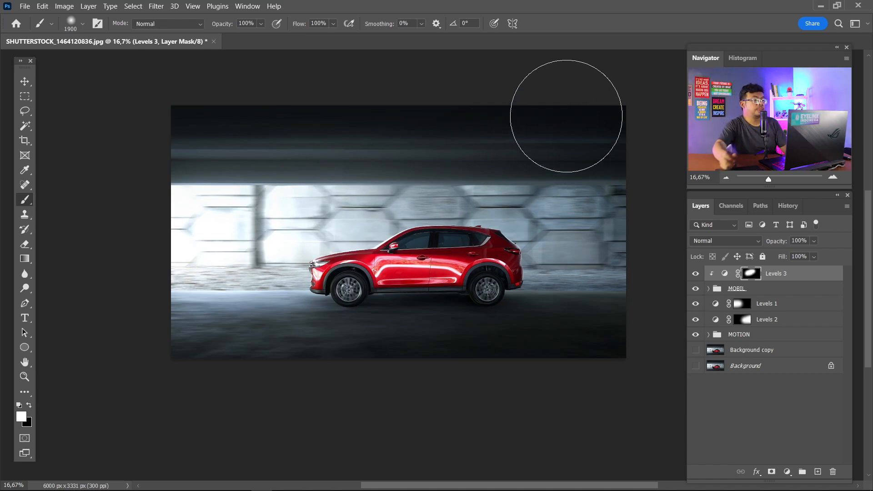
Step: Add a Curves adjustment on top of all layers, slightly lowering the highlights and lifting the shadows of its Blue channel
key(ctrl+plus)
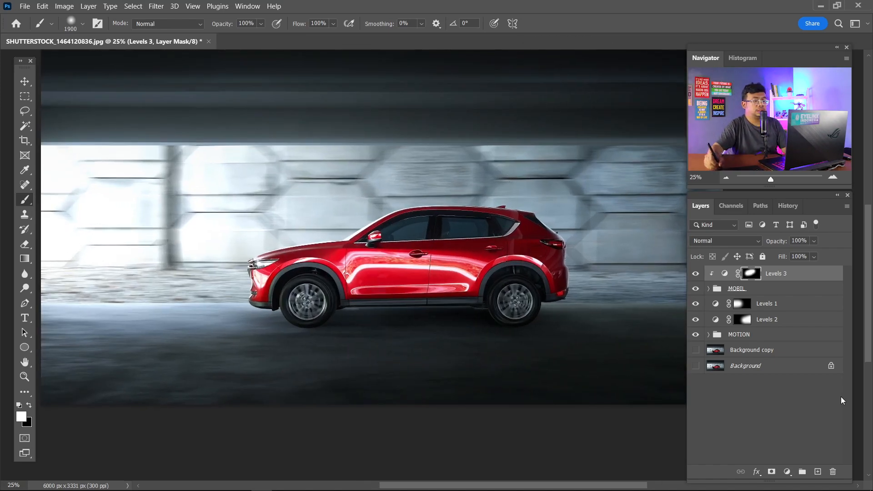
click(788, 473)
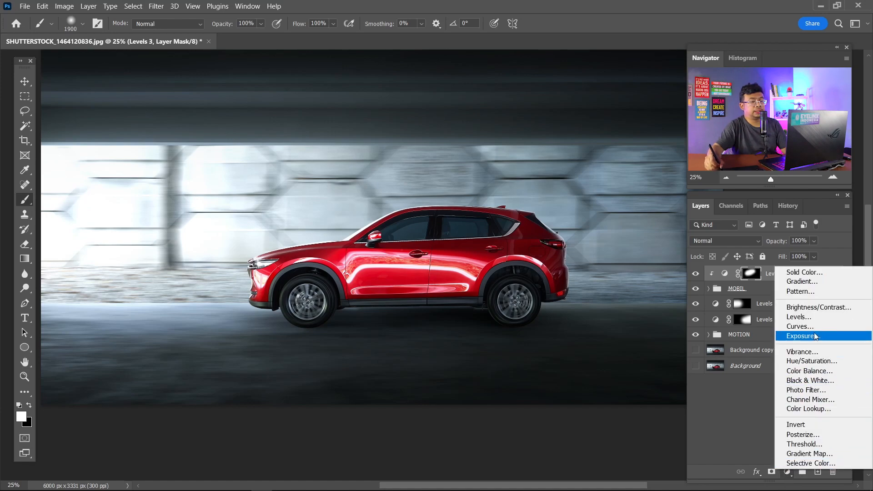
click(800, 327)
click(485, 194)
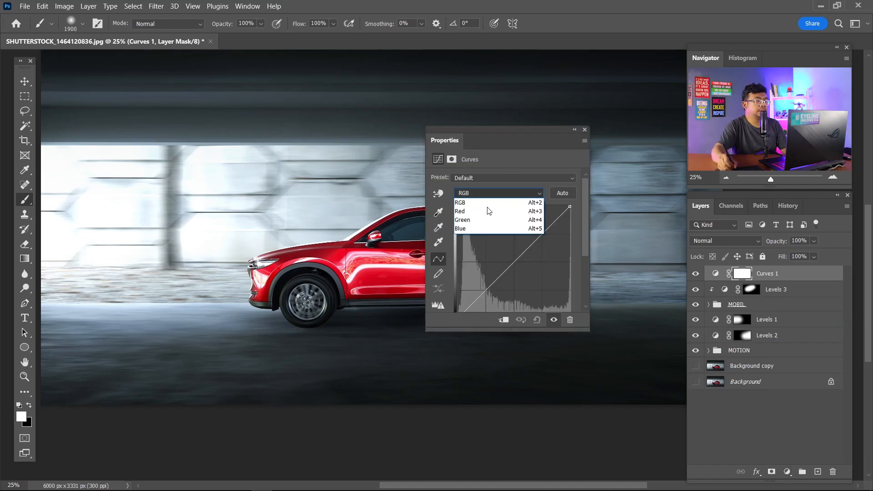
click(481, 228)
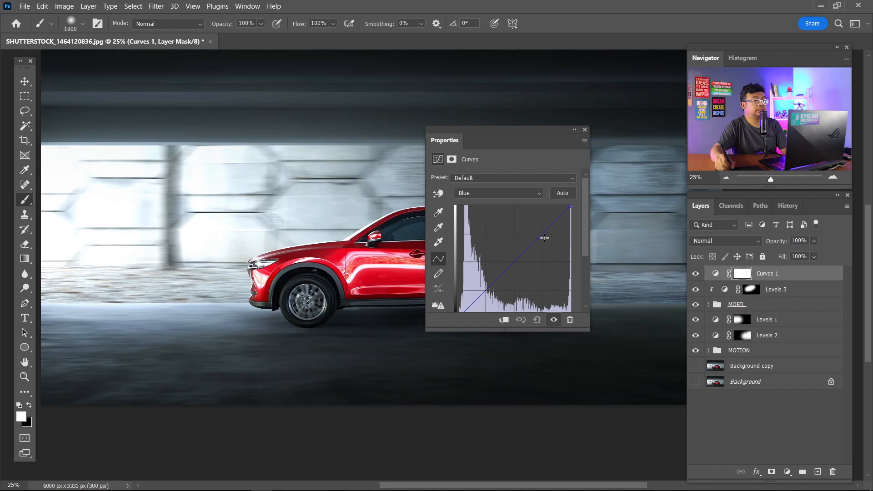
drag(544, 238, 546, 239)
drag(490, 290, 487, 288)
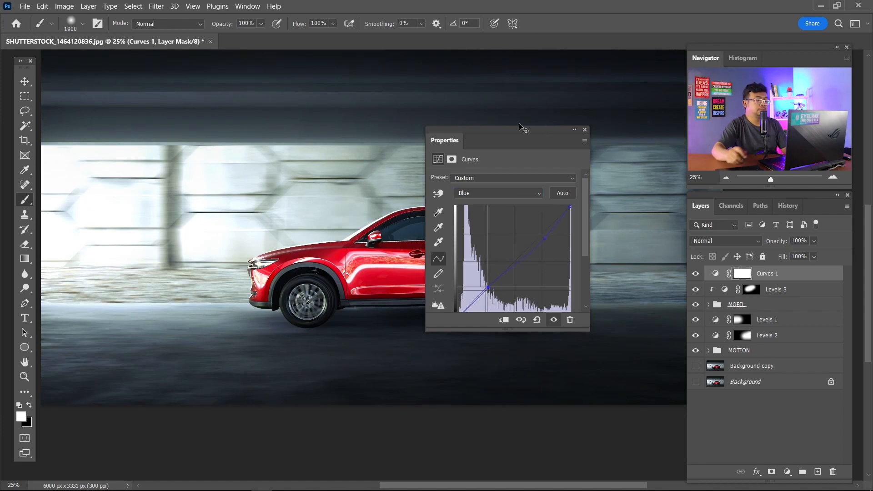
Step: Slightly lower the highlights and lift the shadows of the Red channel in the Curves adjustment
key(ctrl+minus)
key(ctrl+minus)
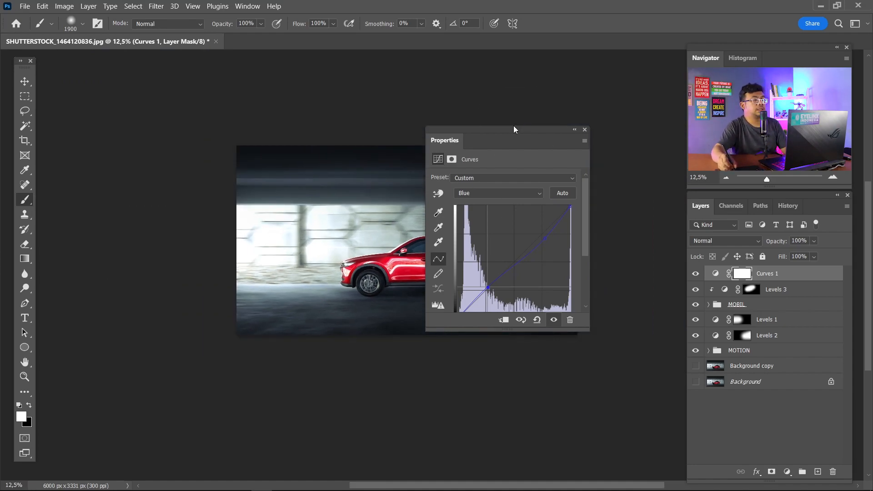
drag(557, 133, 228, 174)
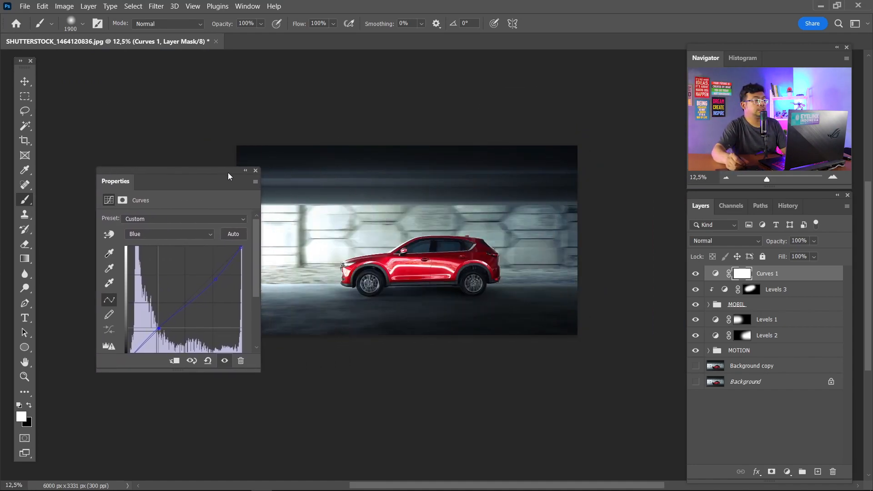
click(178, 235)
click(180, 252)
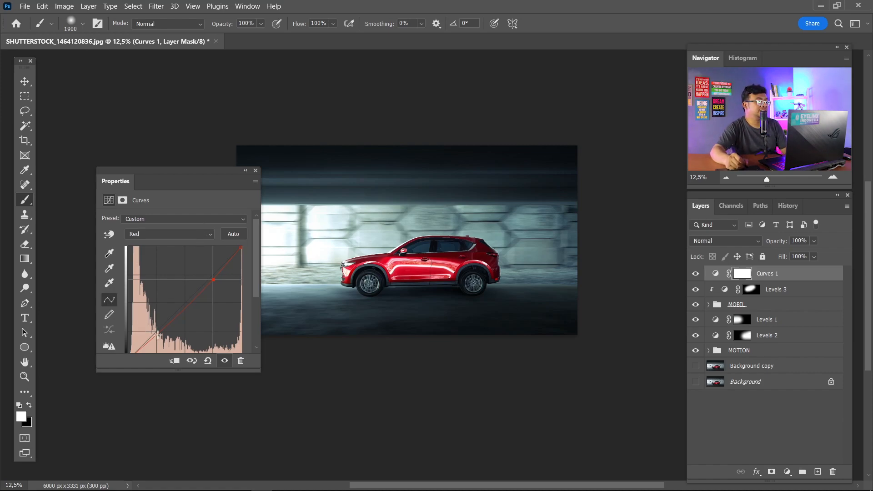
drag(159, 335, 156, 331)
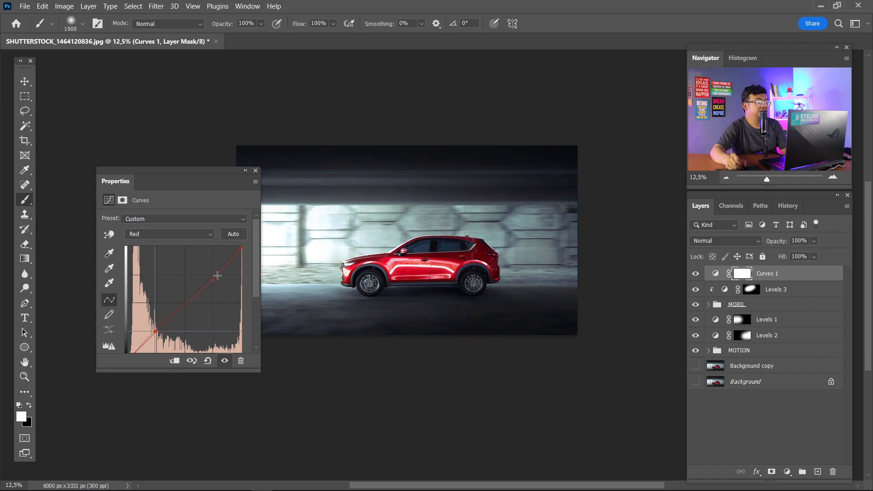
drag(214, 280, 215, 281)
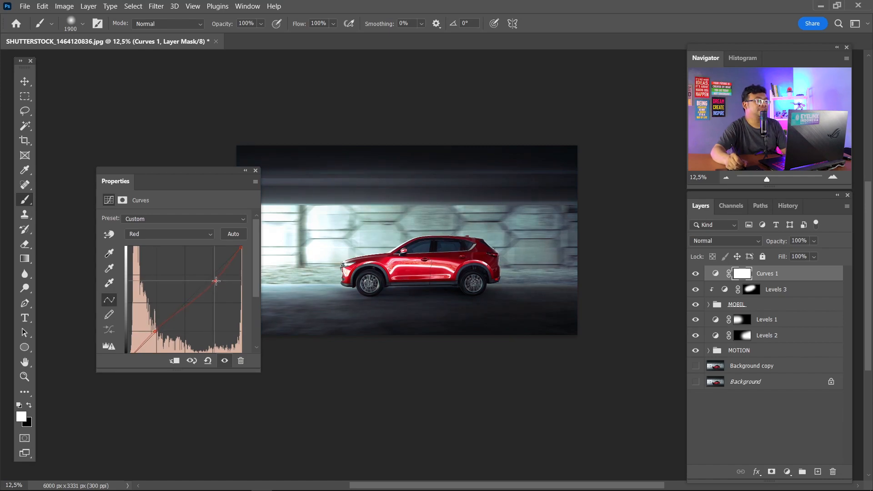
Step: Lift the shadow point of the Curves Blue channel slightly further and check the graded car up close
click(148, 235)
click(146, 270)
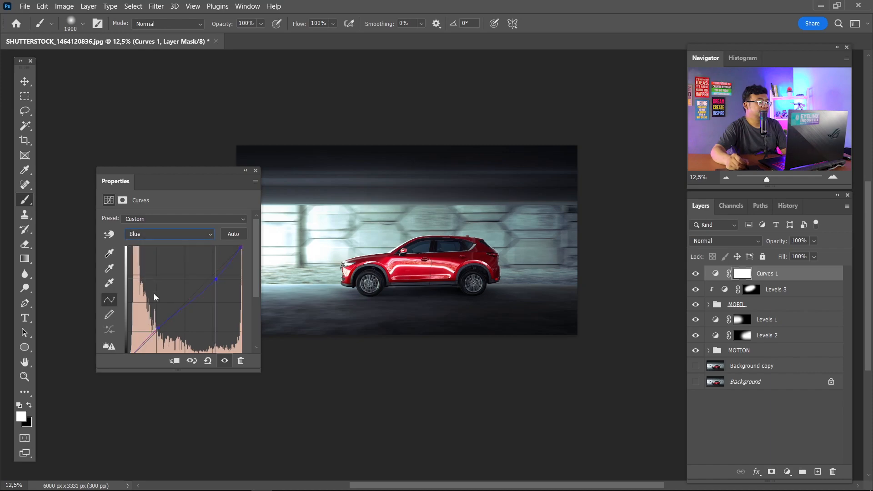
drag(155, 330, 156, 327)
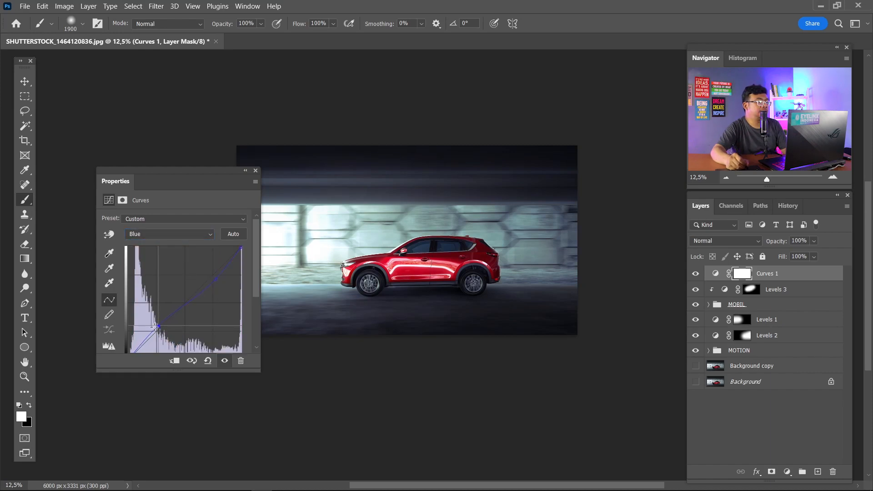
click(256, 172)
key(ctrl+plus)
key(ctrl+plus)
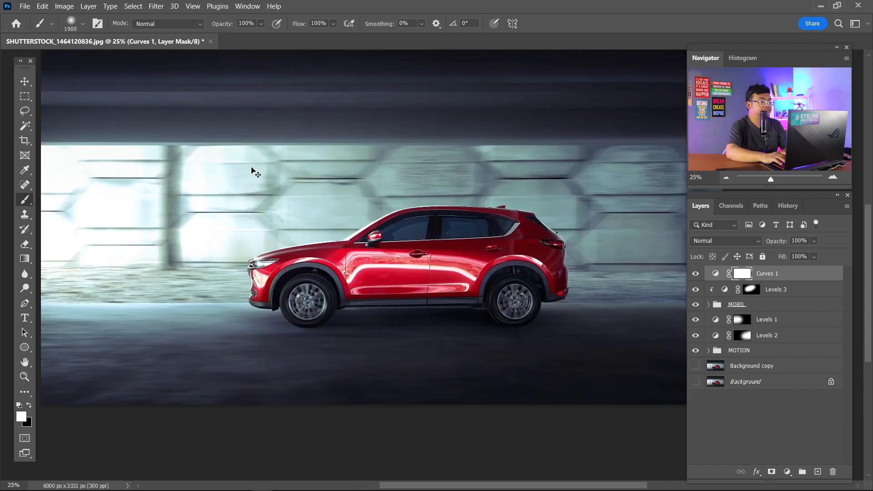
key(ctrl+plus)
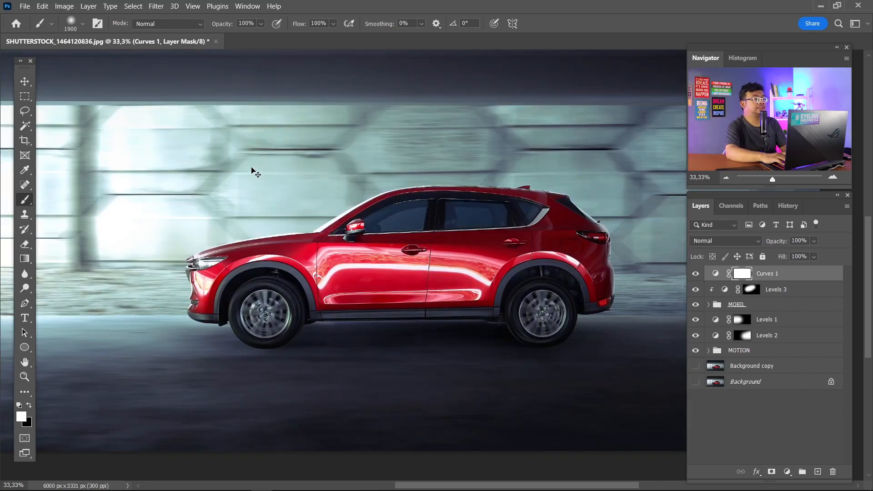
key(ctrl+plus)
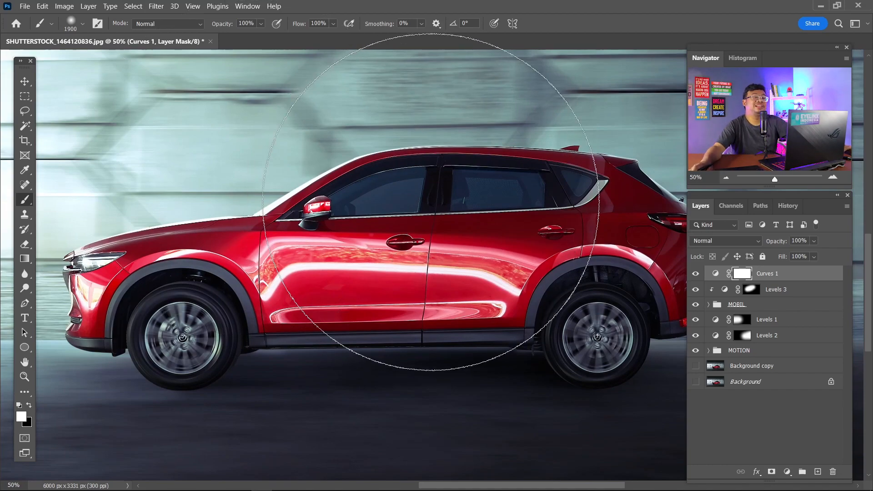
scroll(430, 202, down, 5)
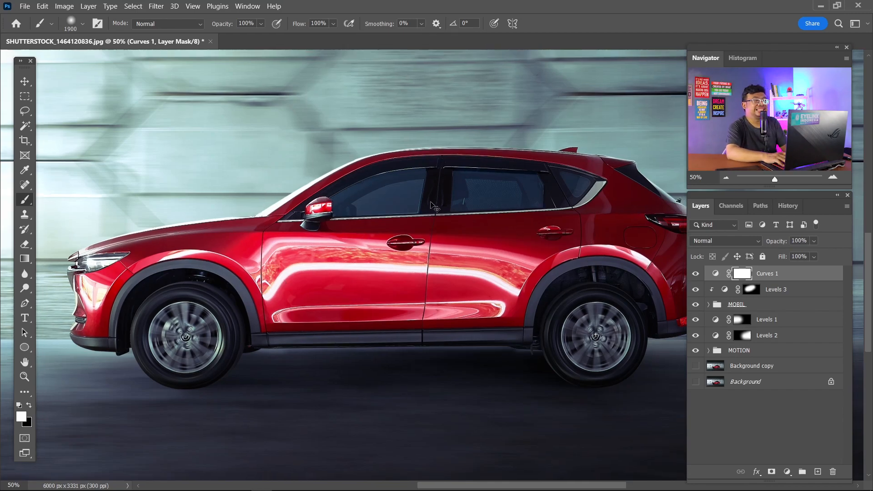